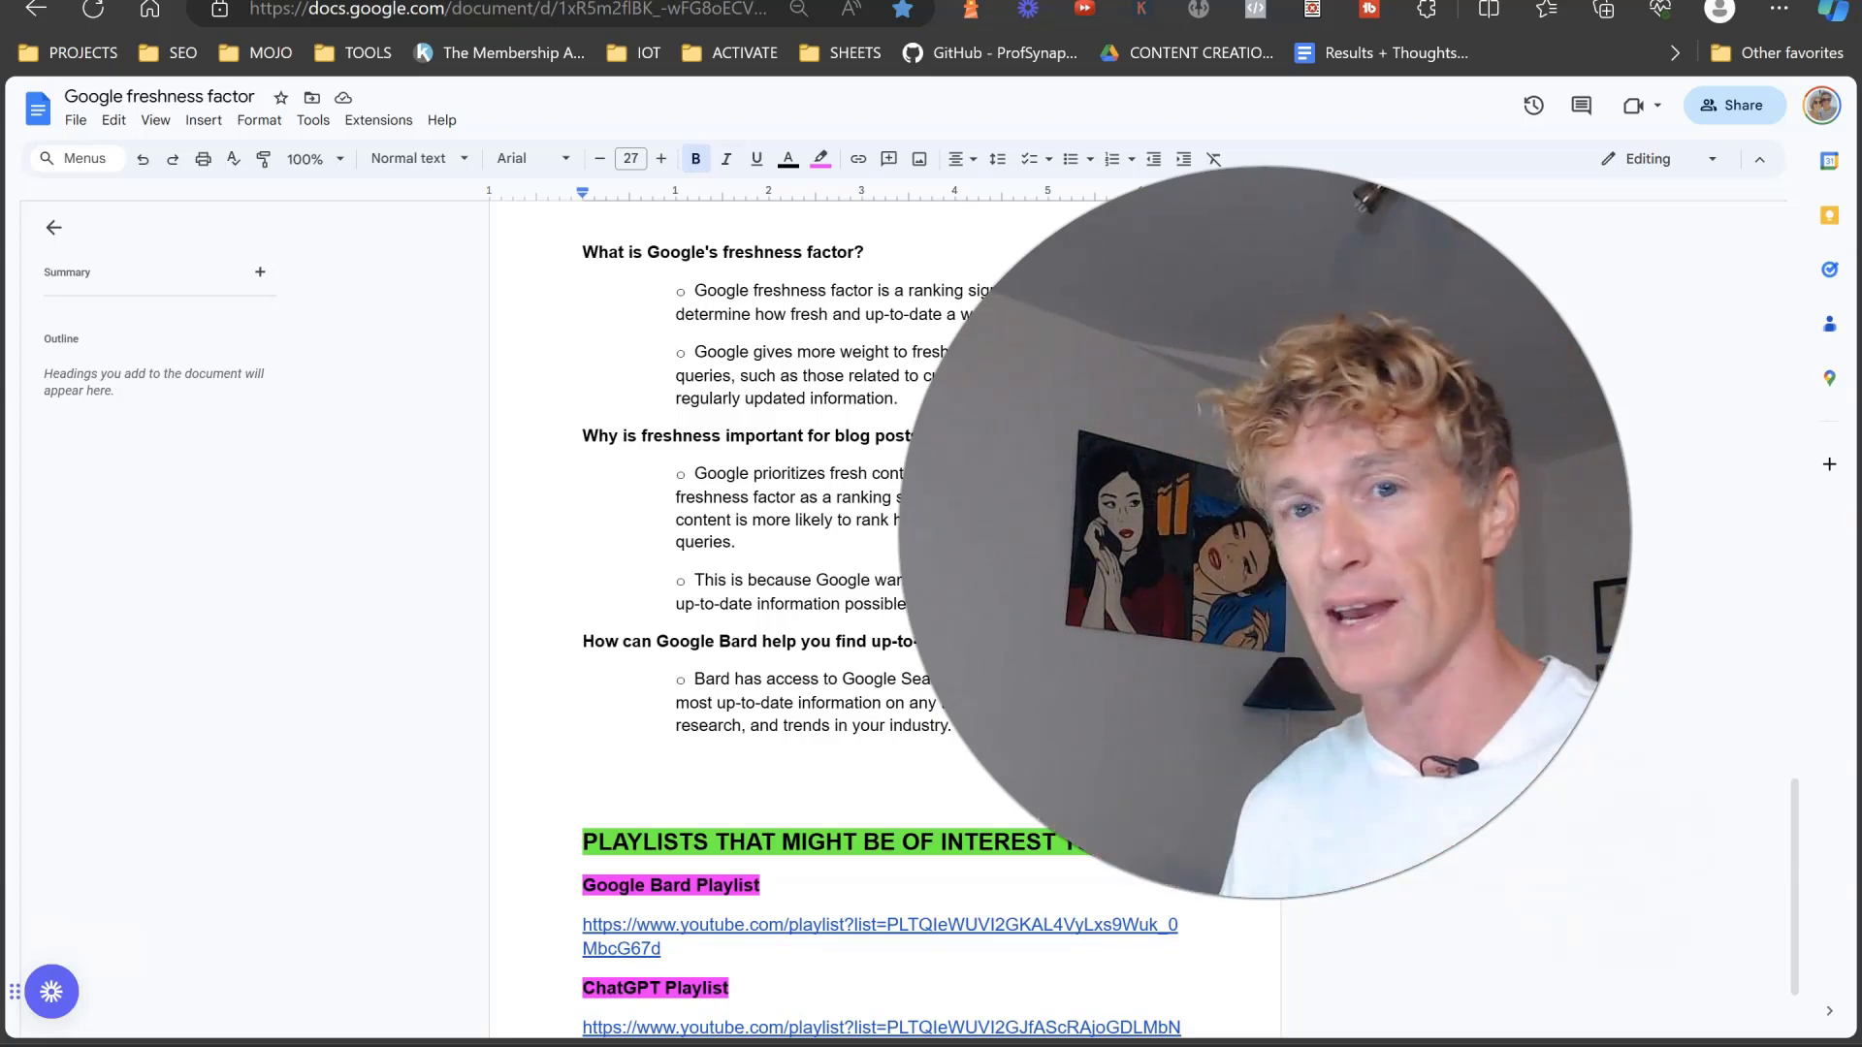
Scroll through the Google freshness factor document to review its Bard instructions
scroll(495, 562, up, 10)
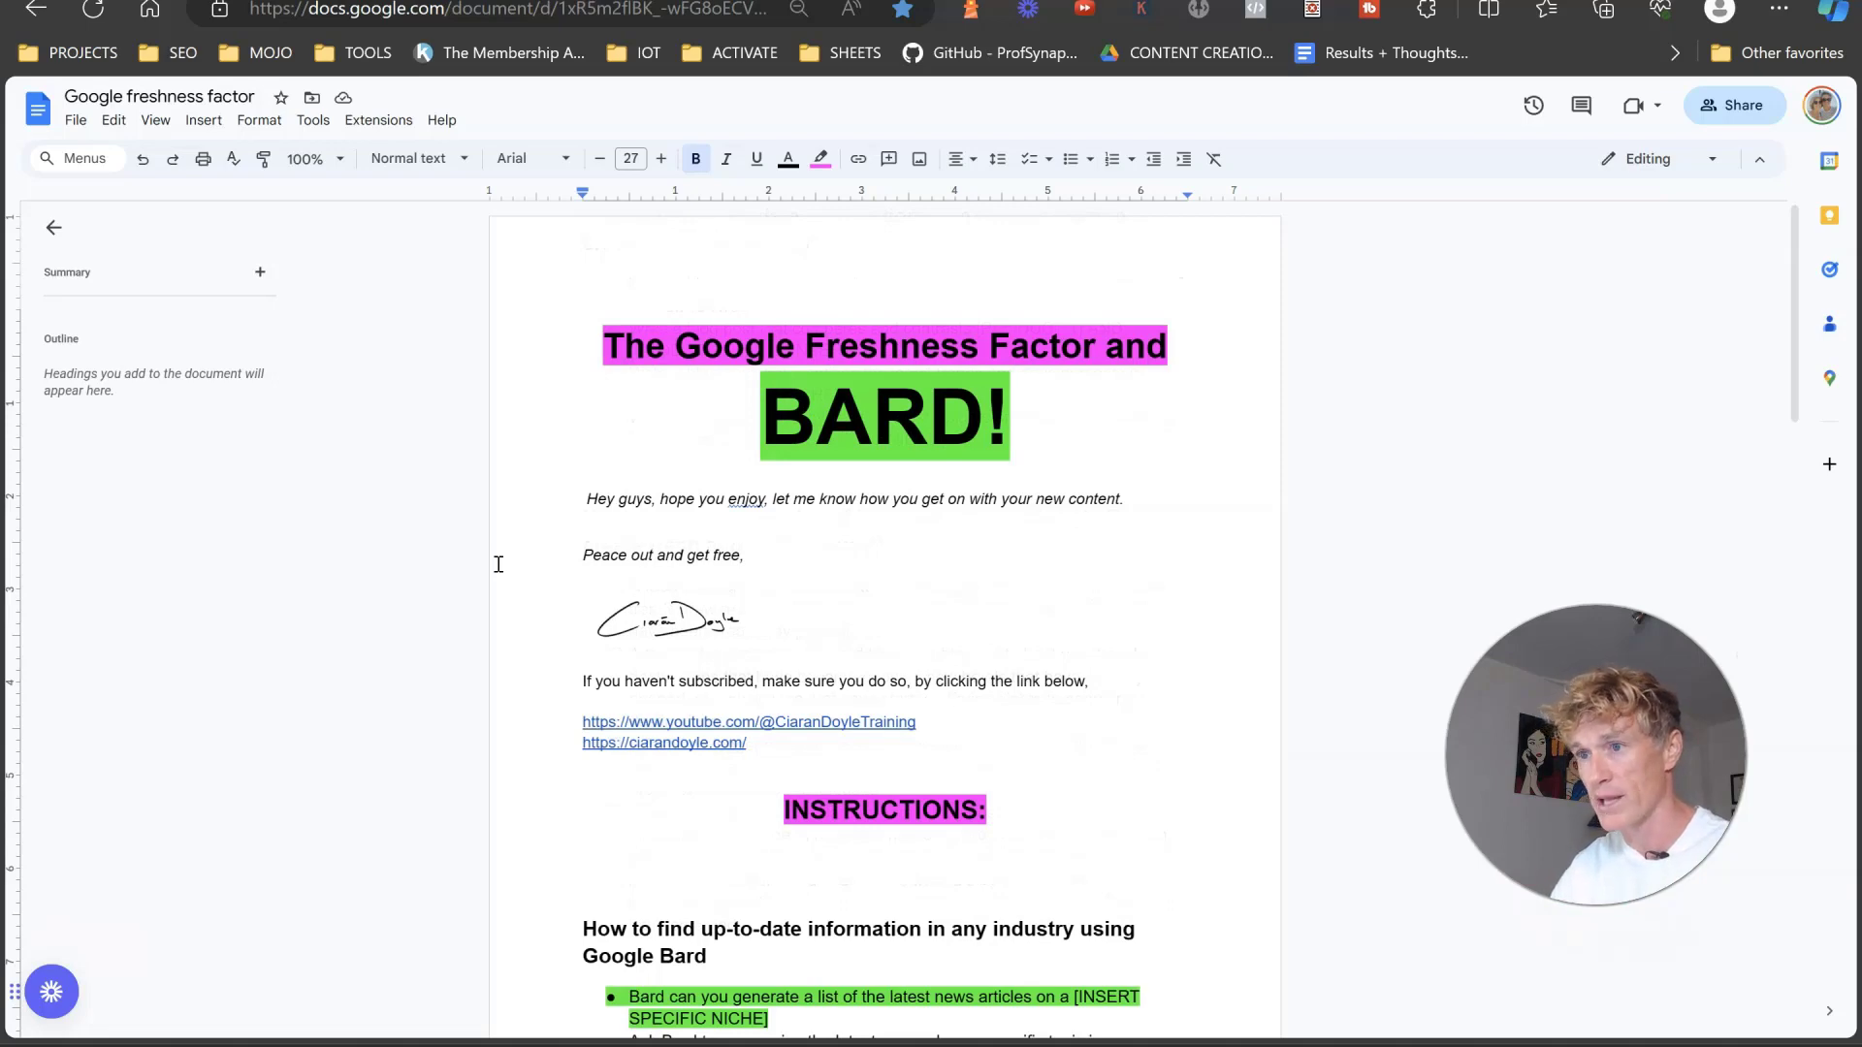
scroll(498, 564, down, 6)
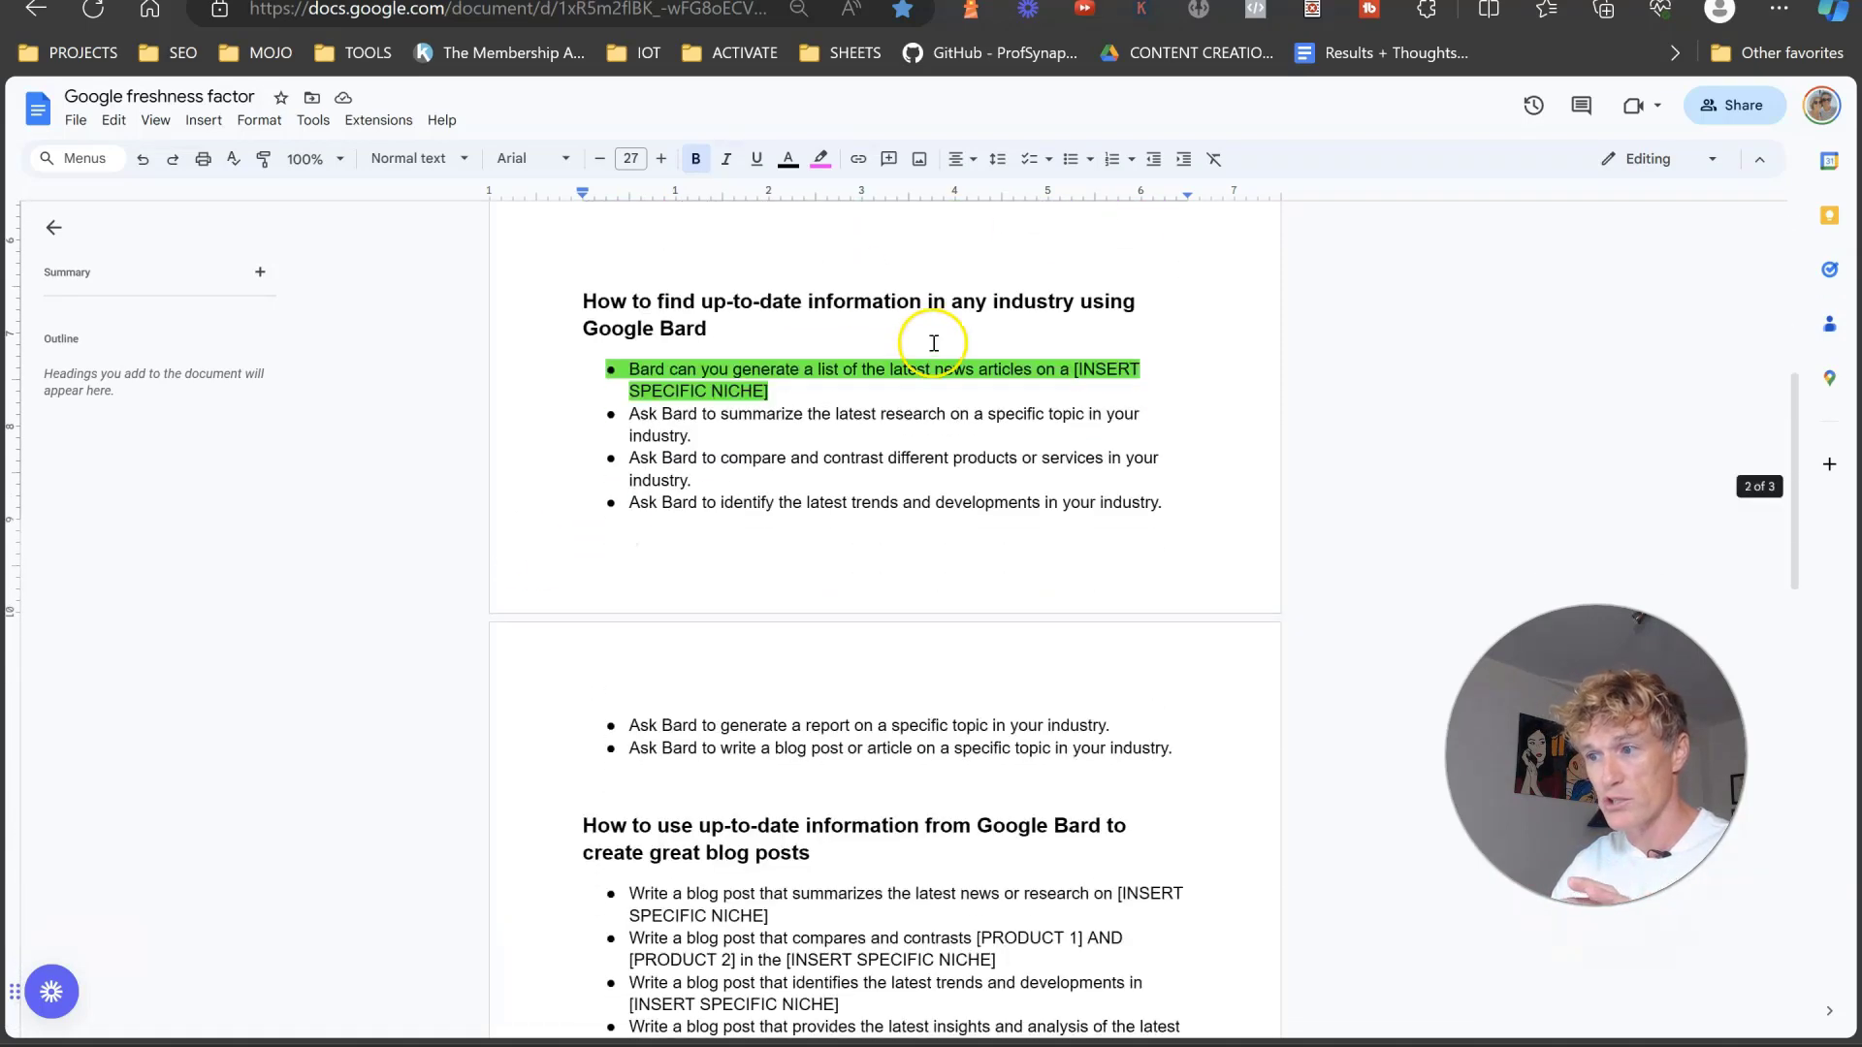
scroll(872, 419, down, 2)
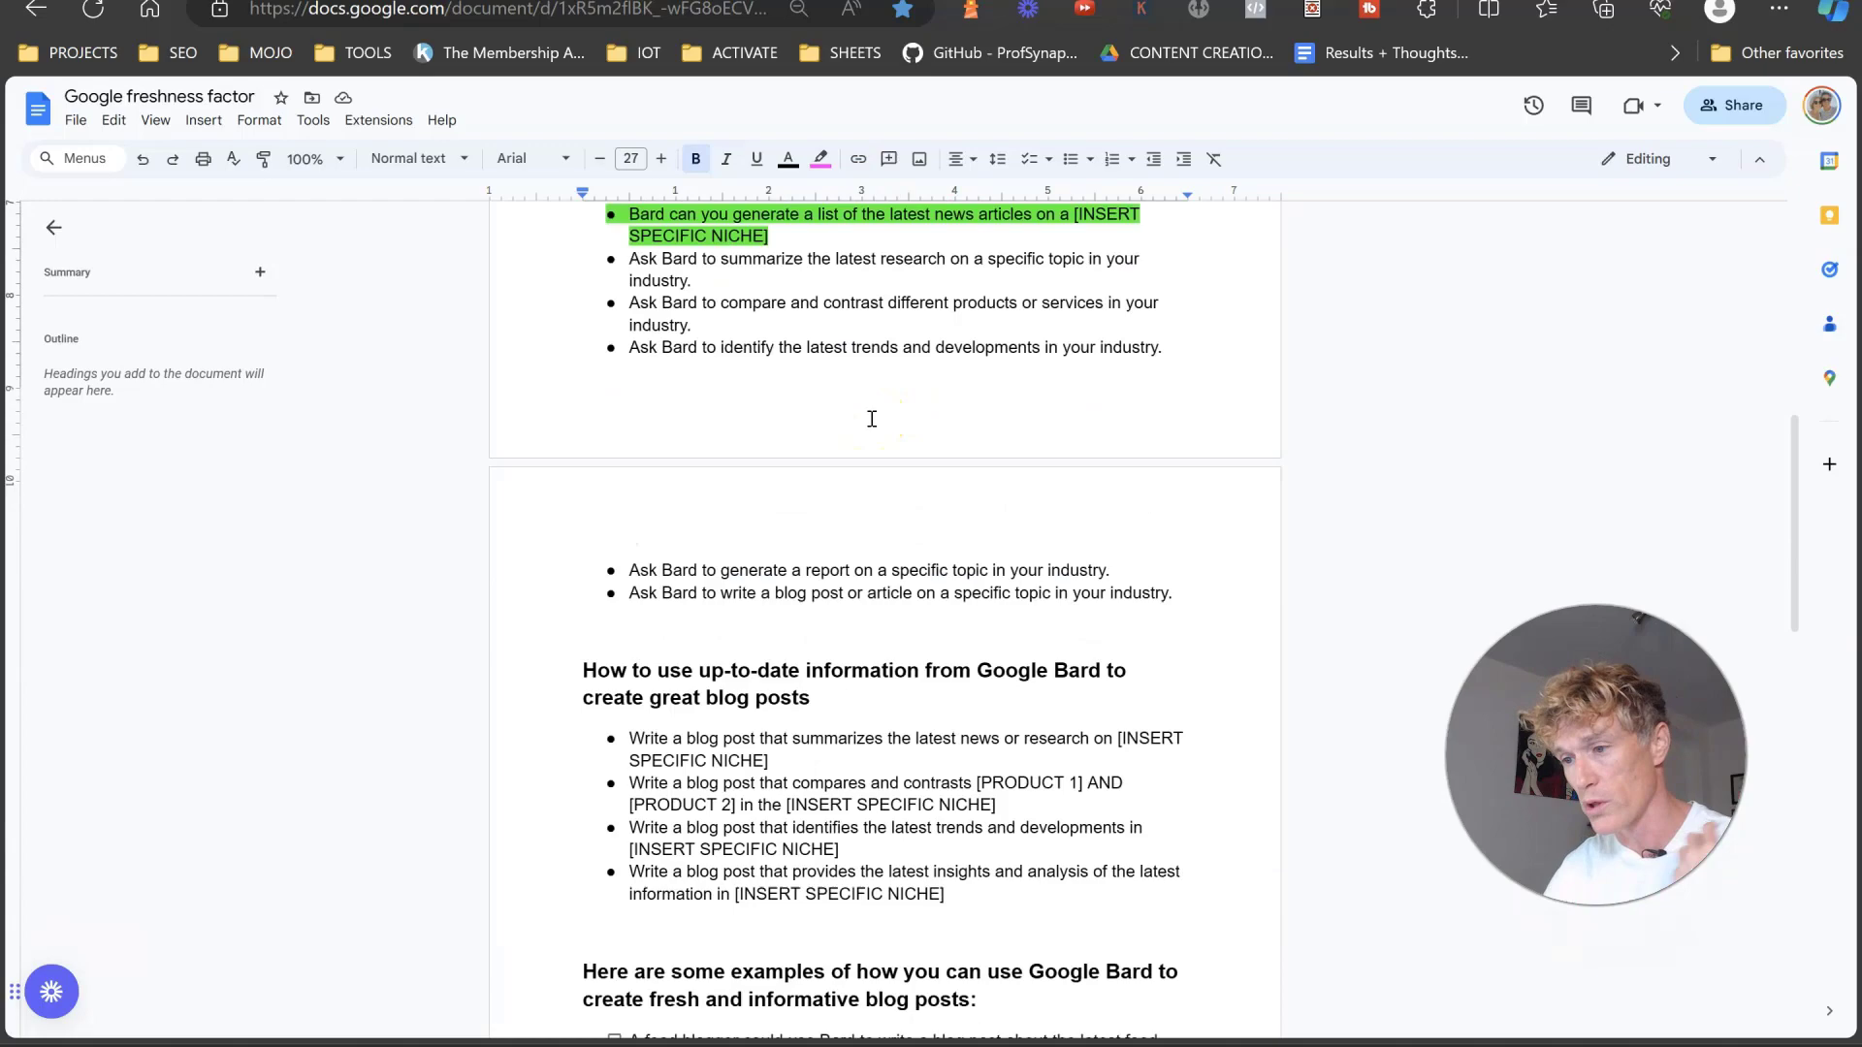
scroll(872, 419, down, 11)
click(704, 529)
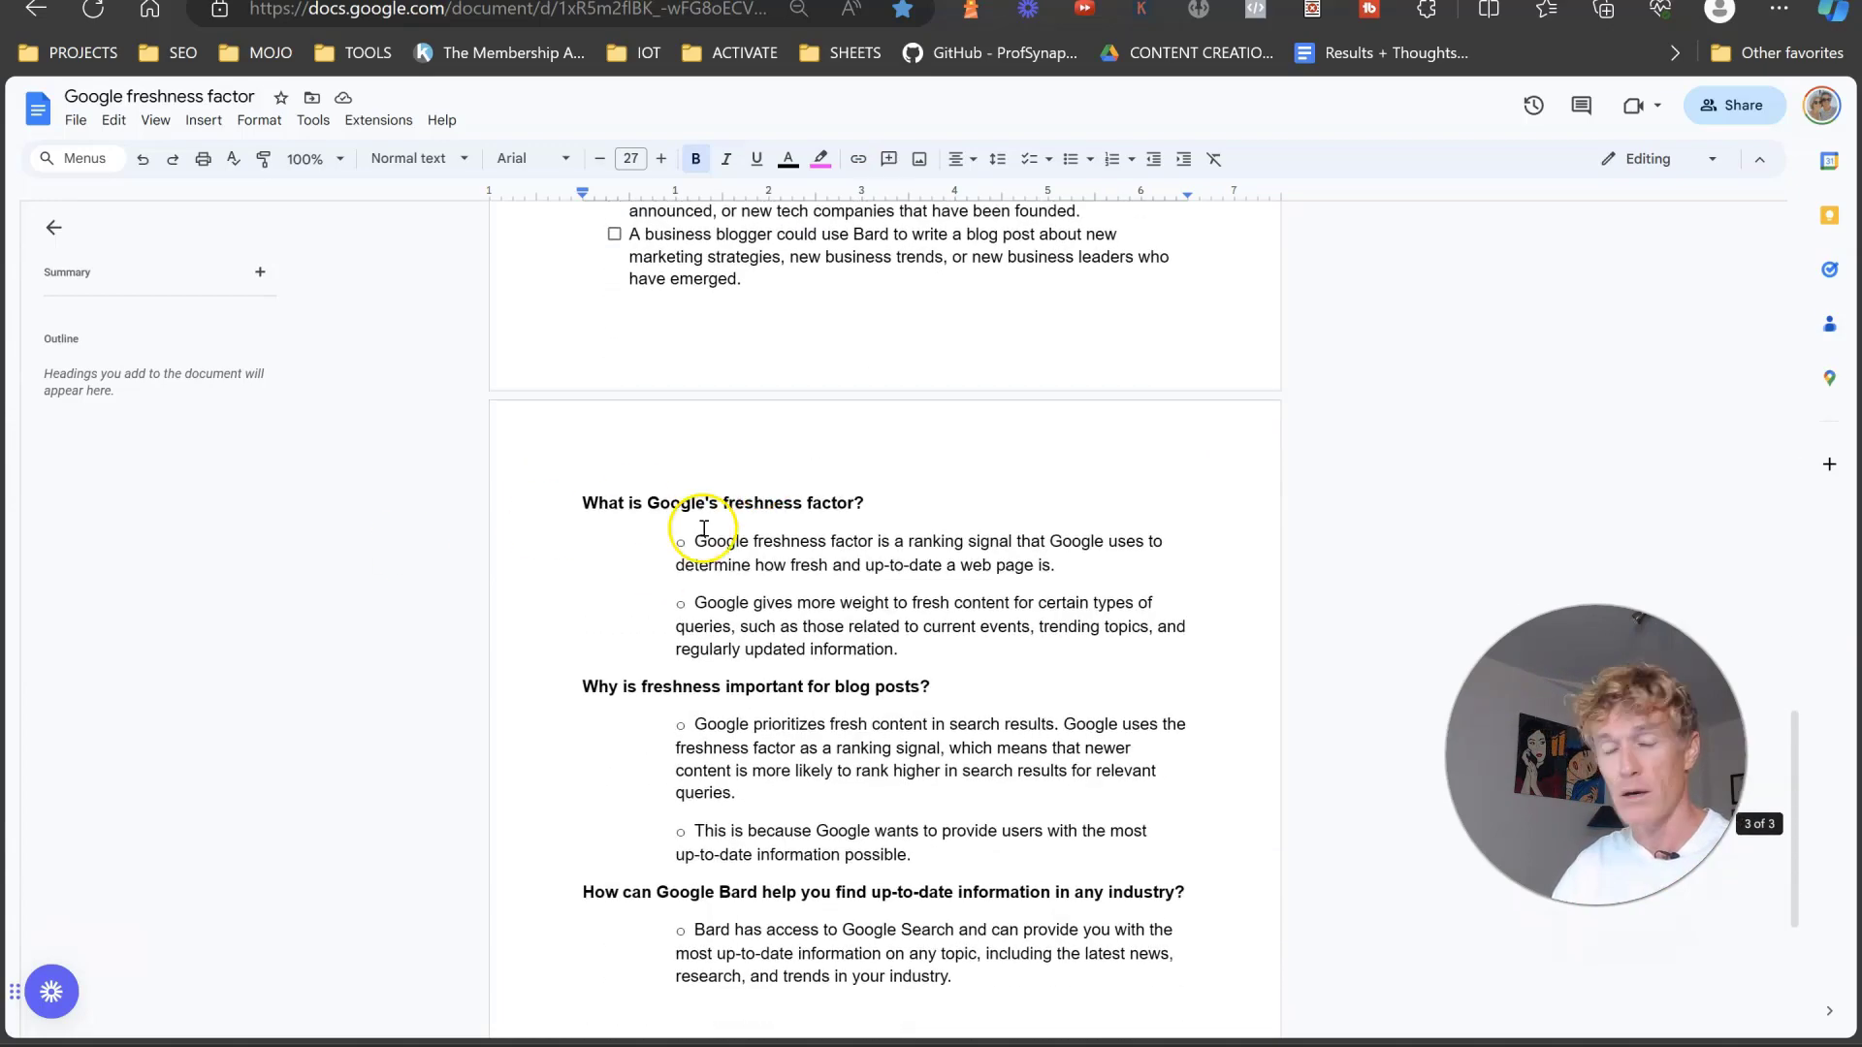
scroll(704, 529, down, 1)
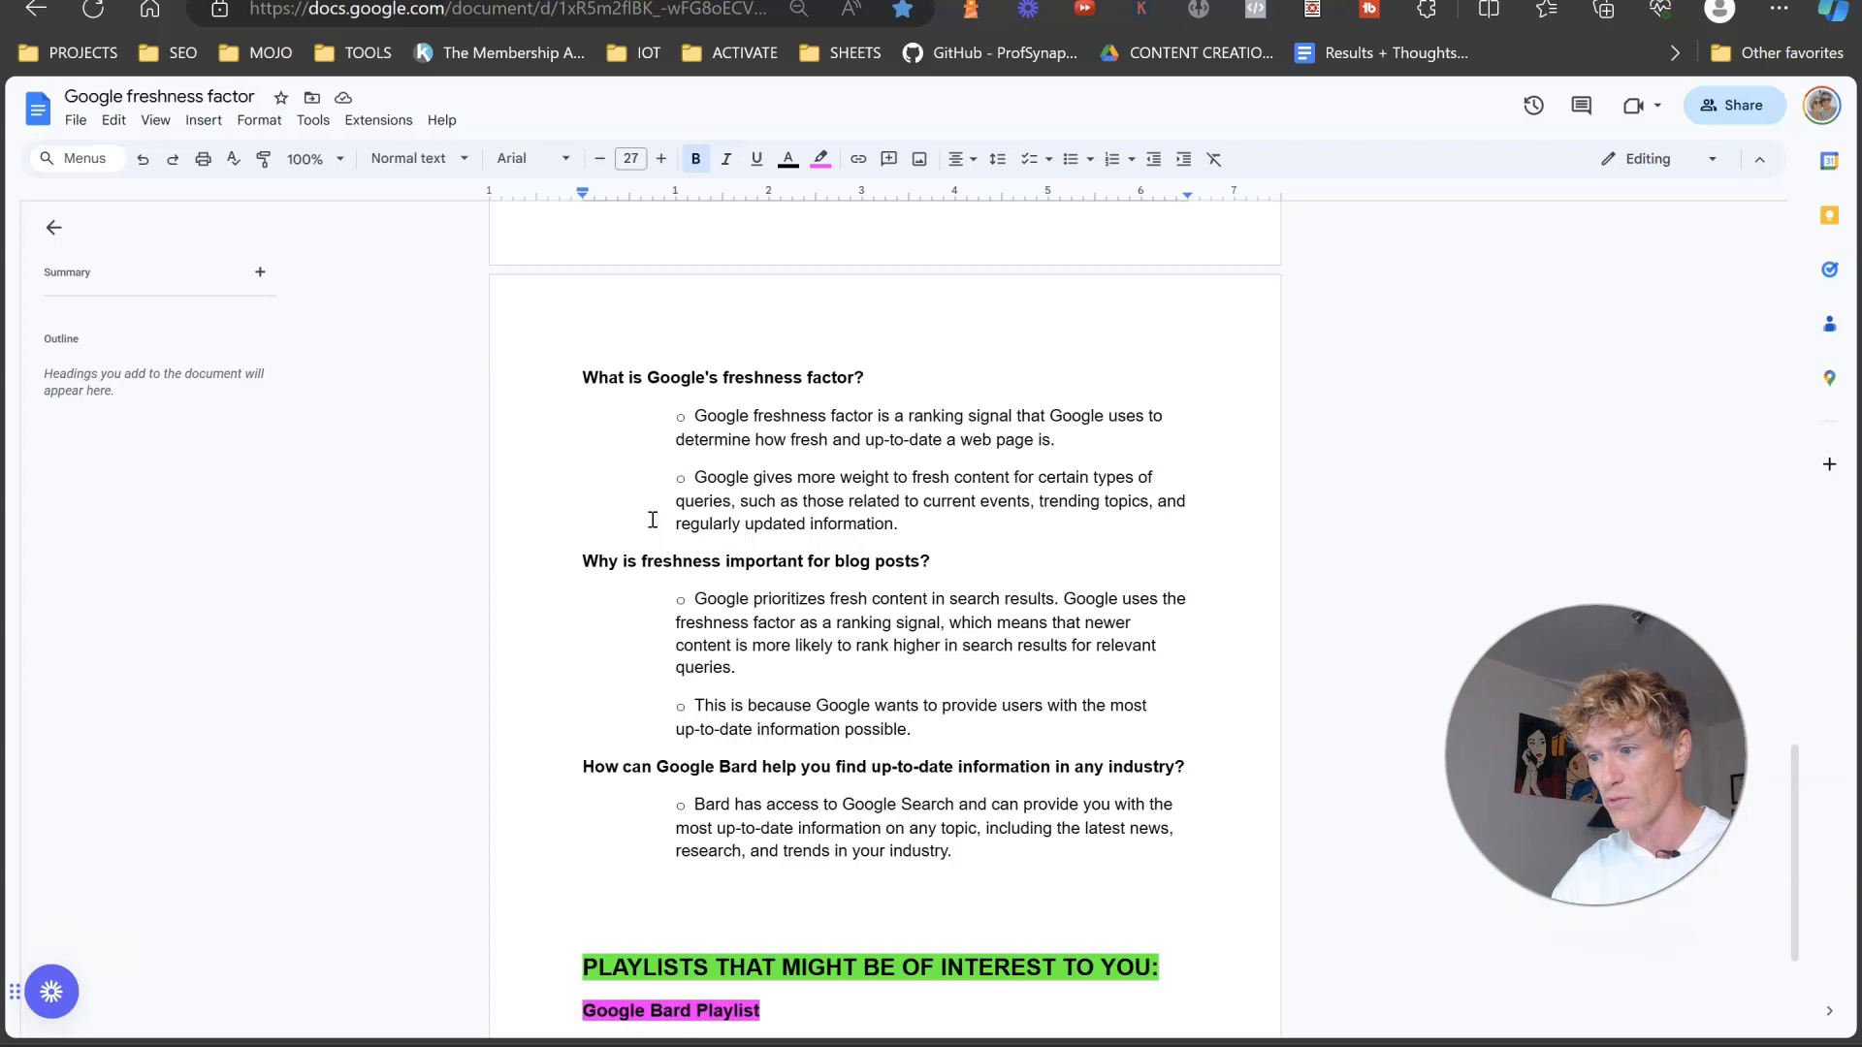
scroll(653, 519, down, 3)
scroll(639, 550, up, 15)
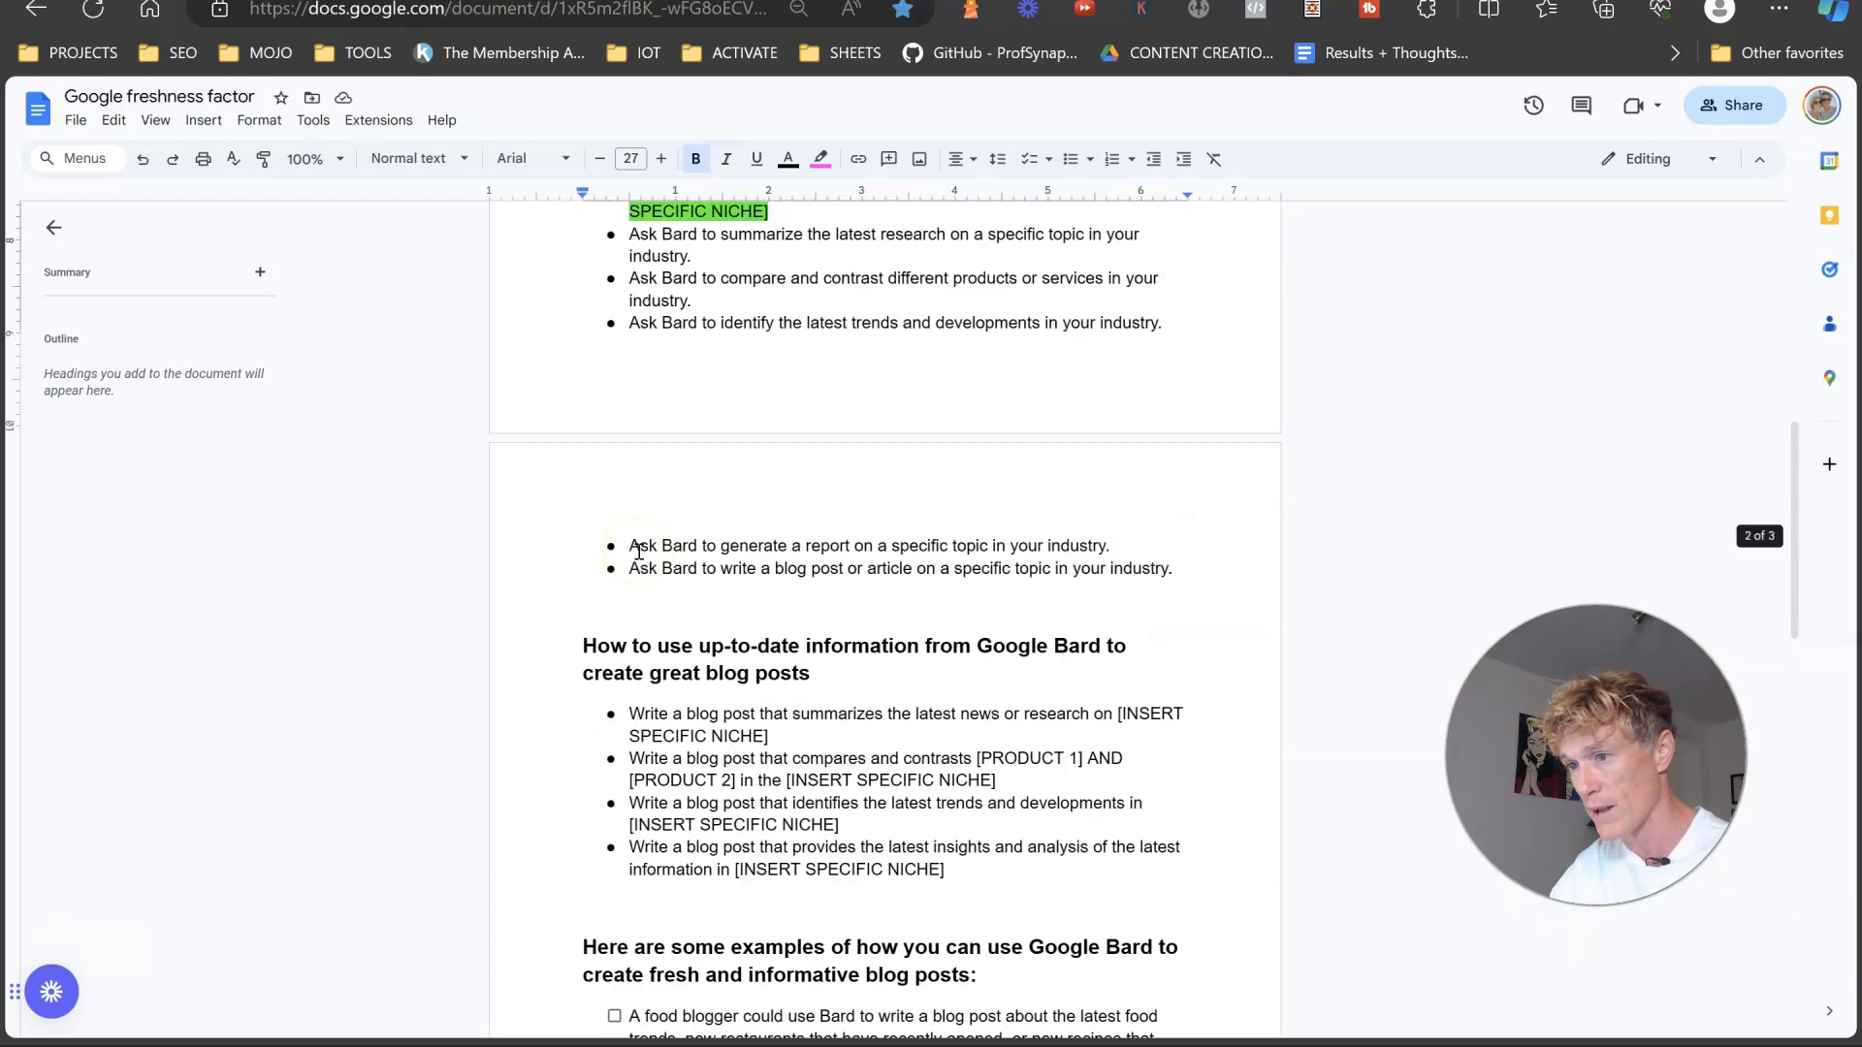
scroll(417, 572, down, 5)
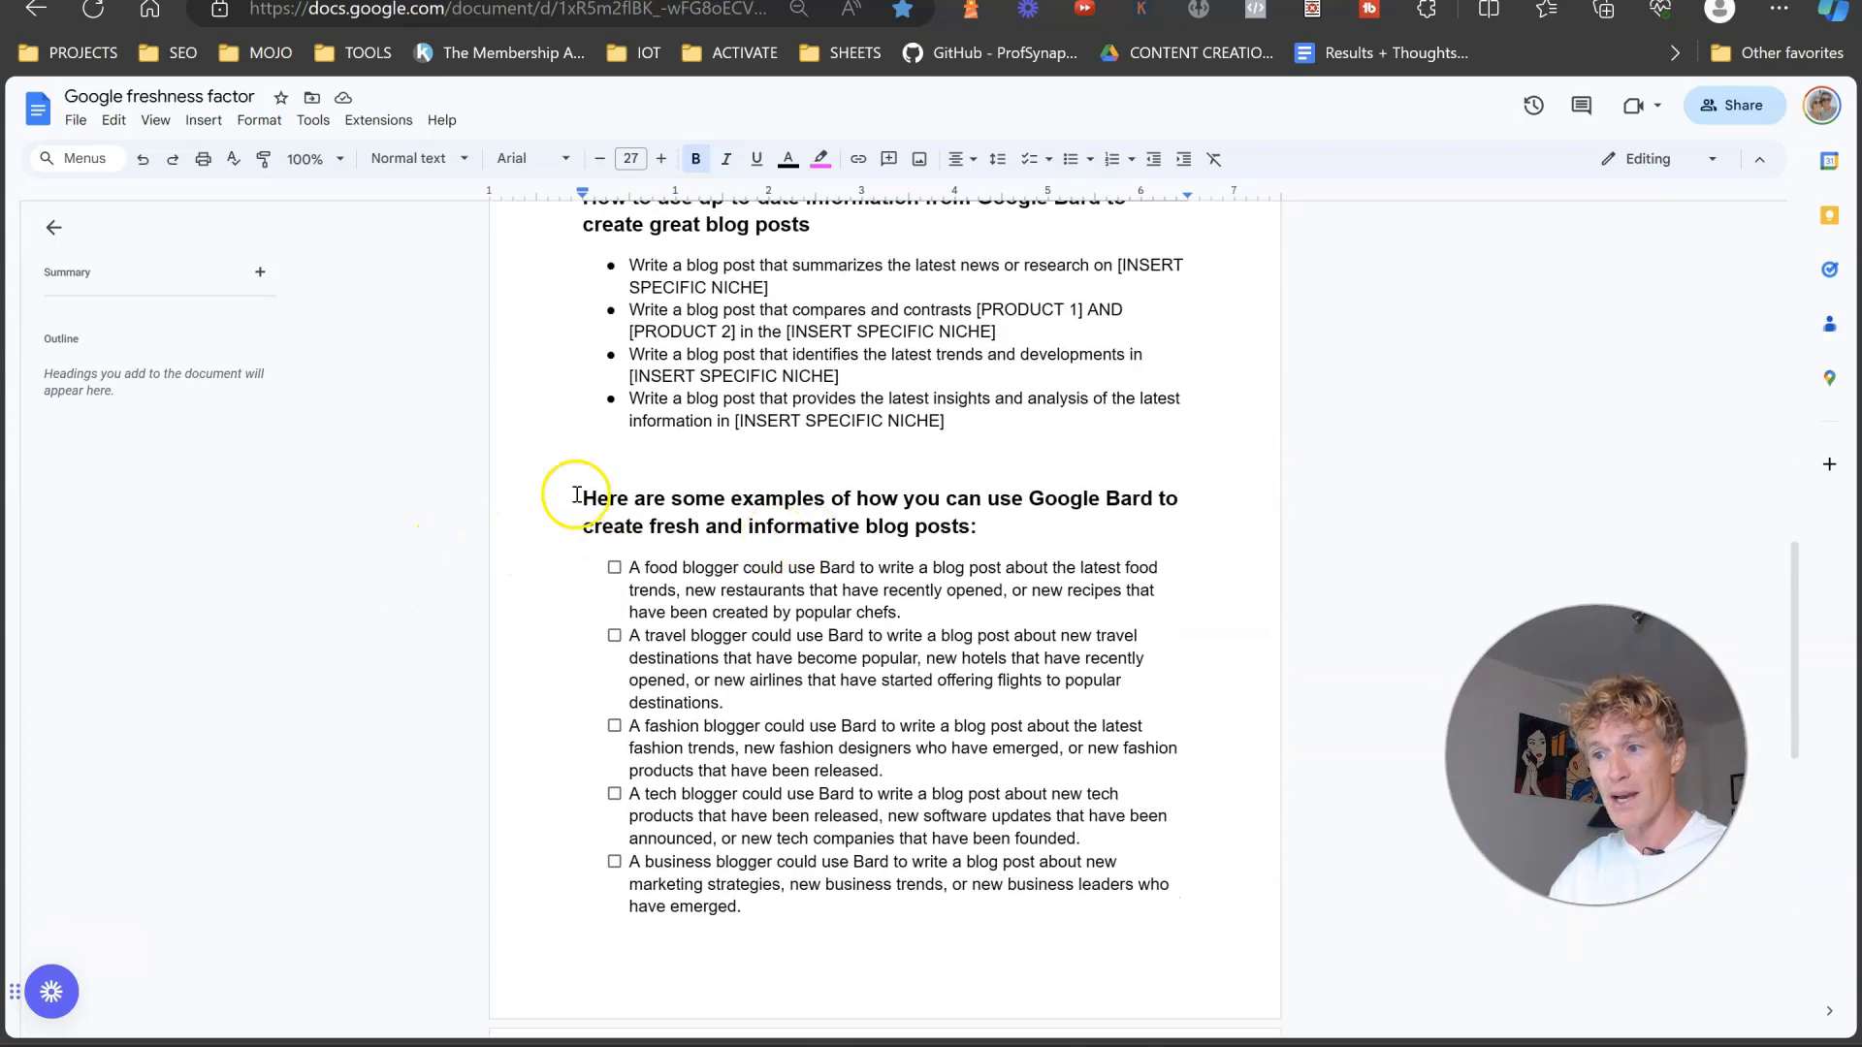
scroll(569, 524, down, 1)
scroll(572, 525, up, 1)
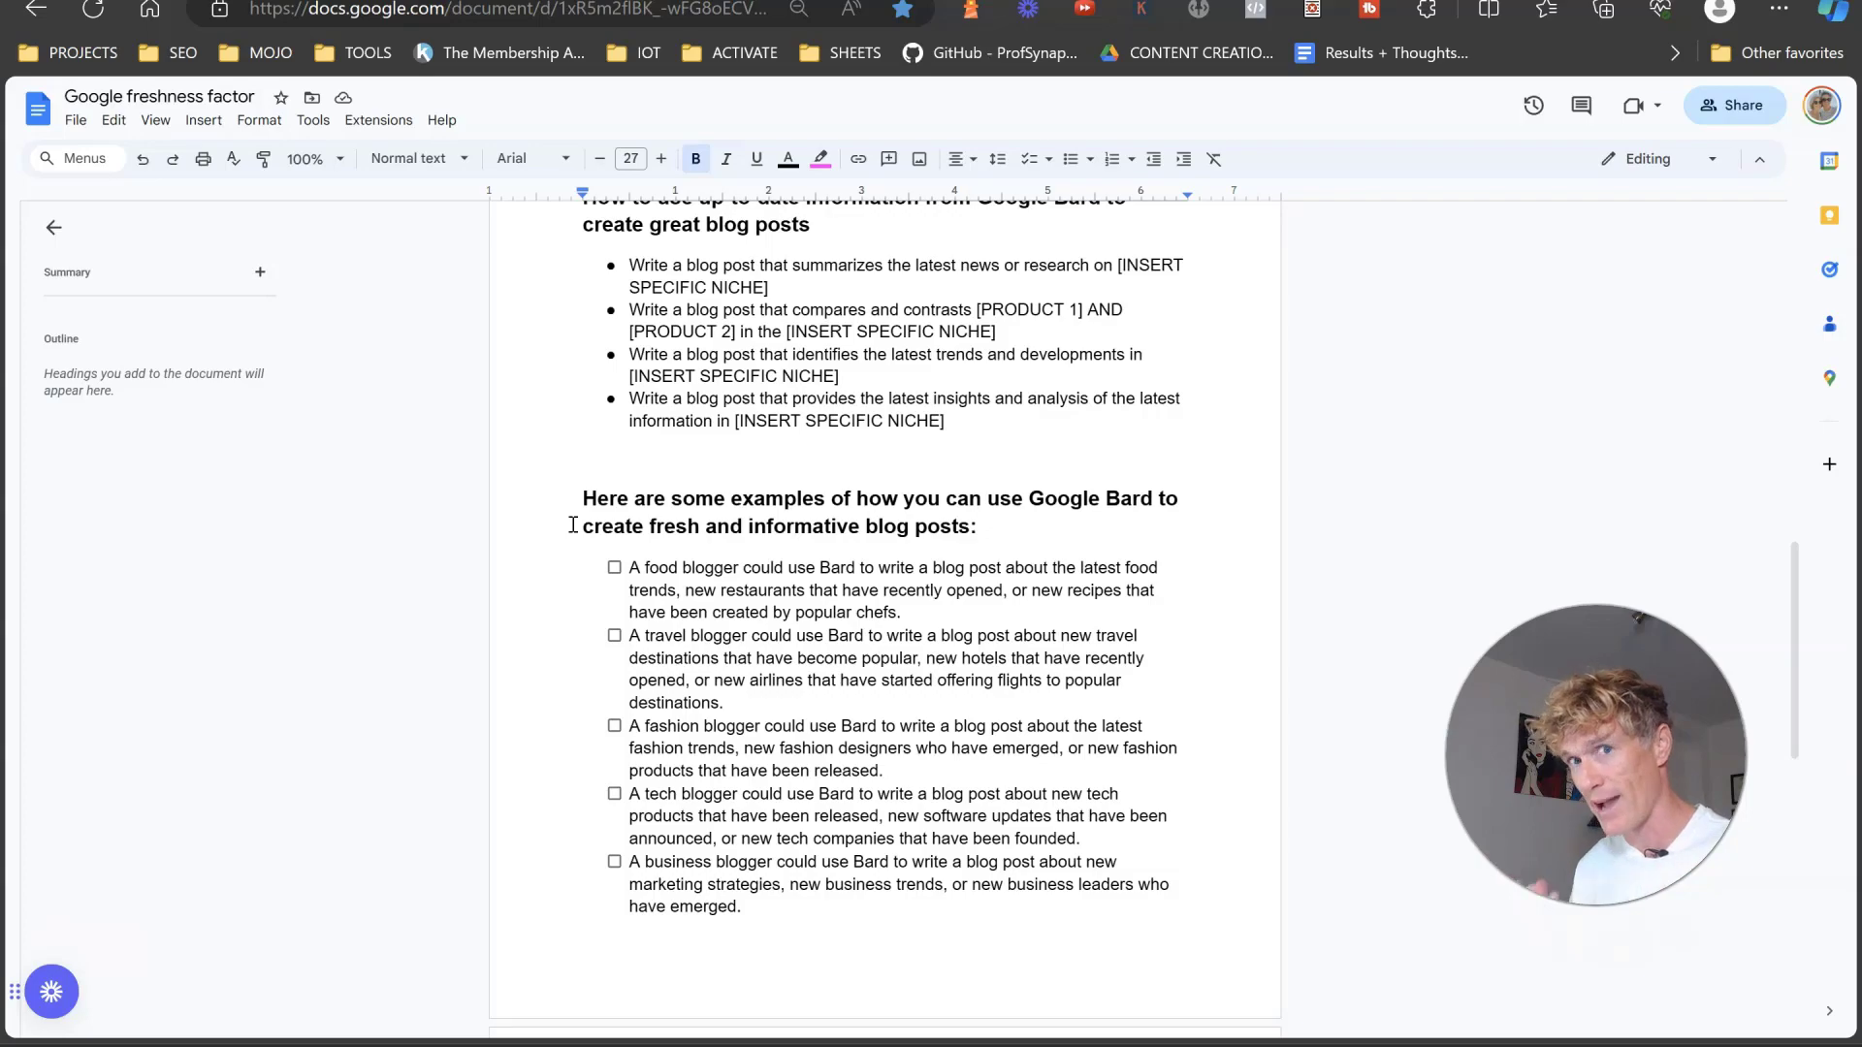
scroll(572, 524, up, 13)
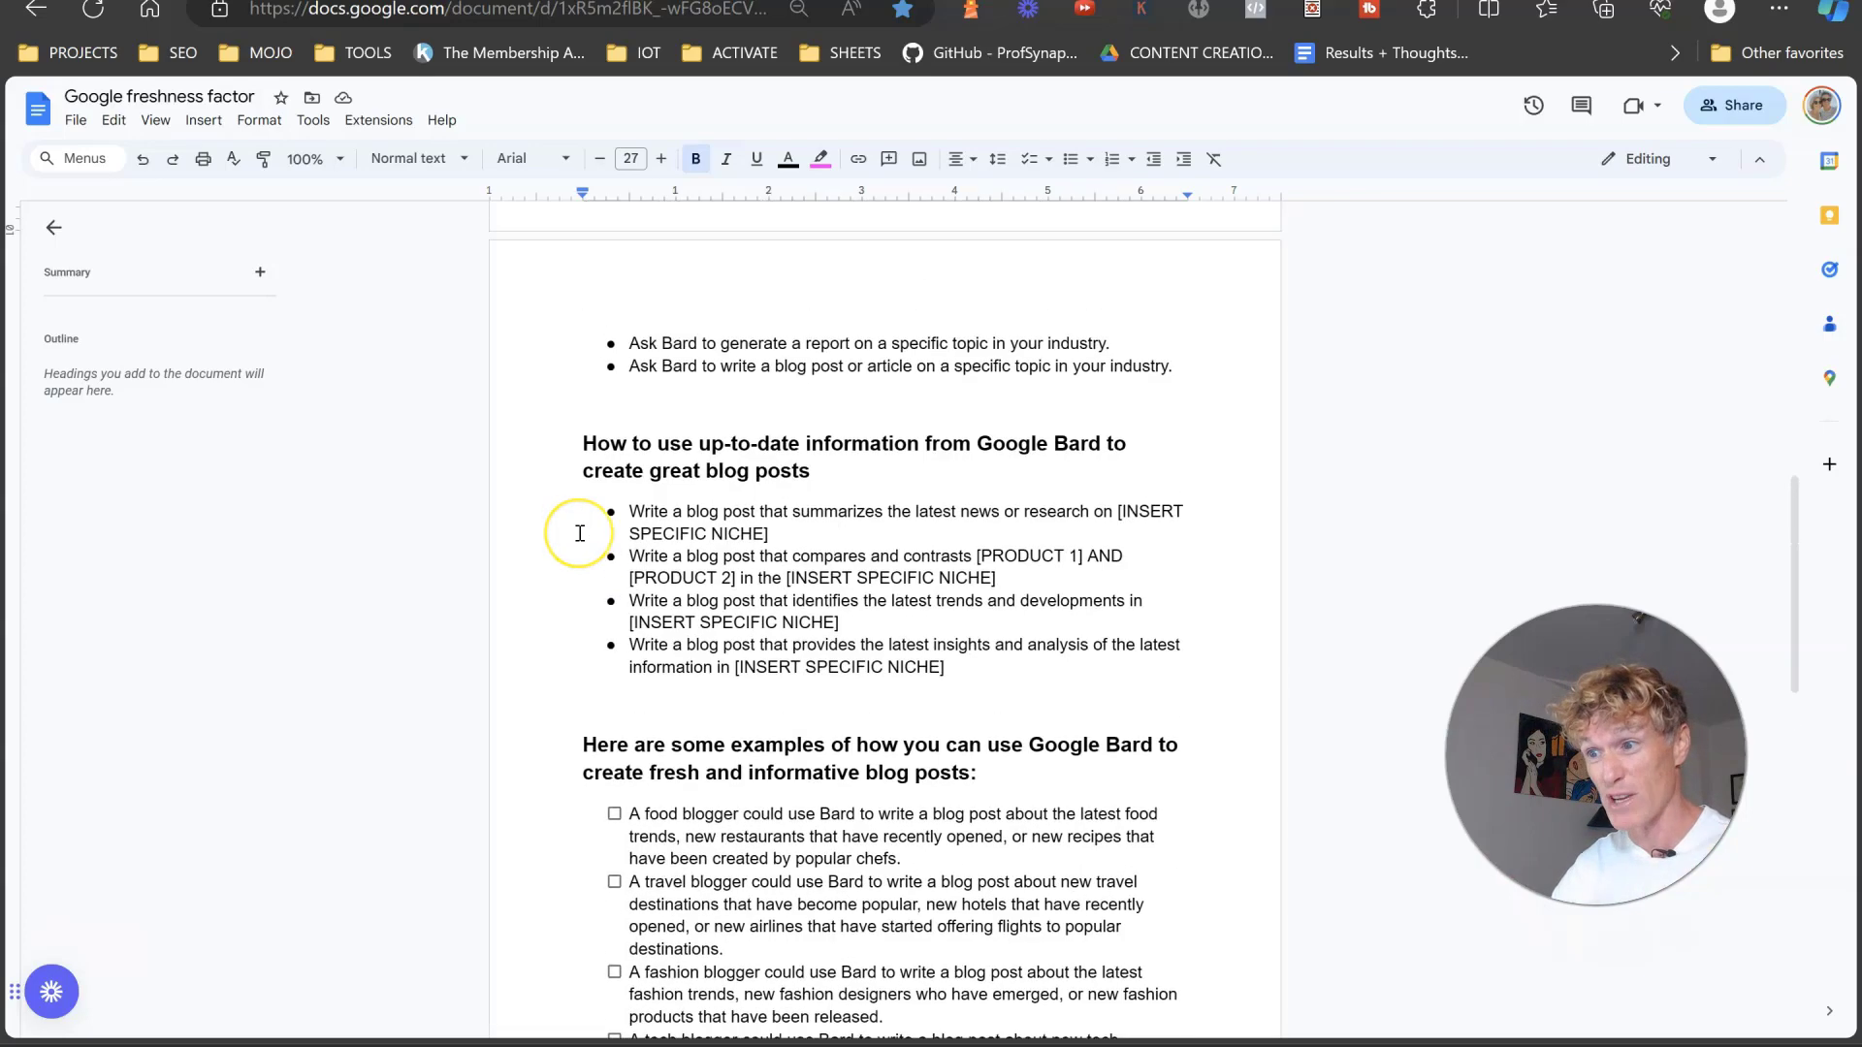
scroll(575, 547, down, 1)
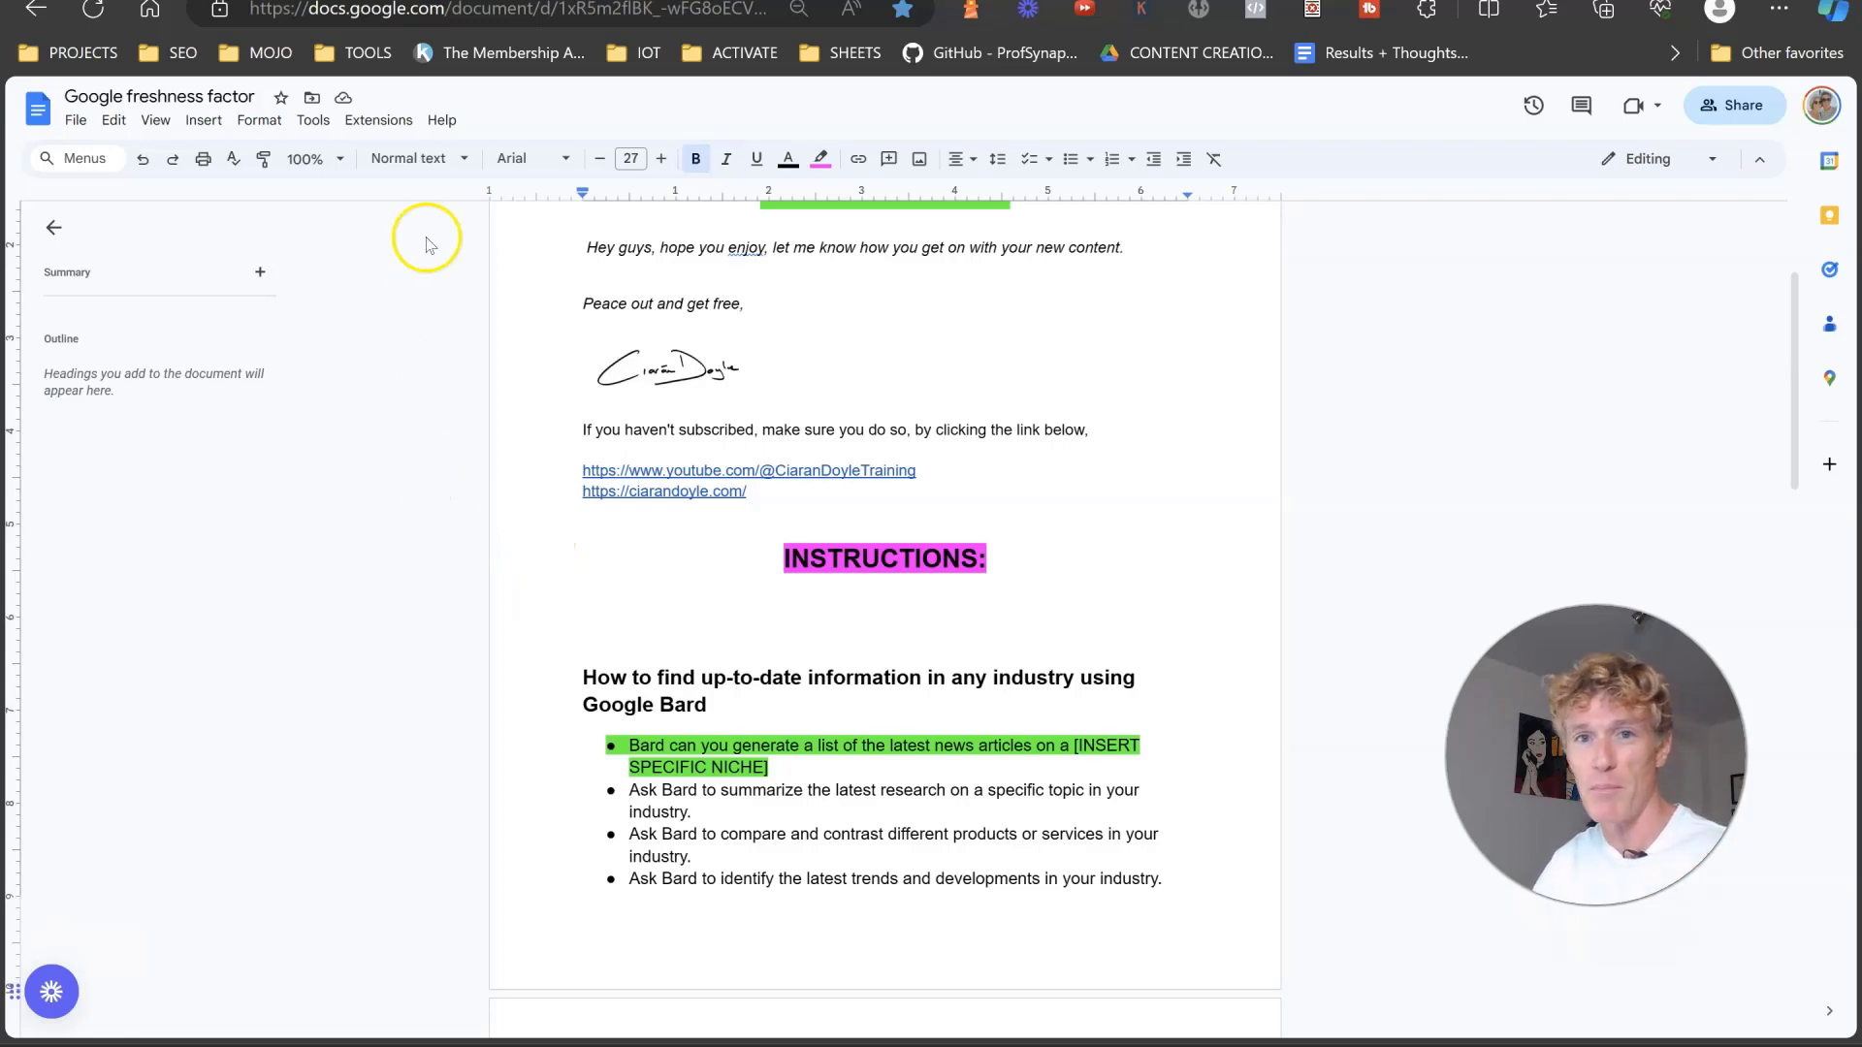
Start a new, empty Bard chat and return to the freshness factor document
key(ctrl+Tab)
click(158, 237)
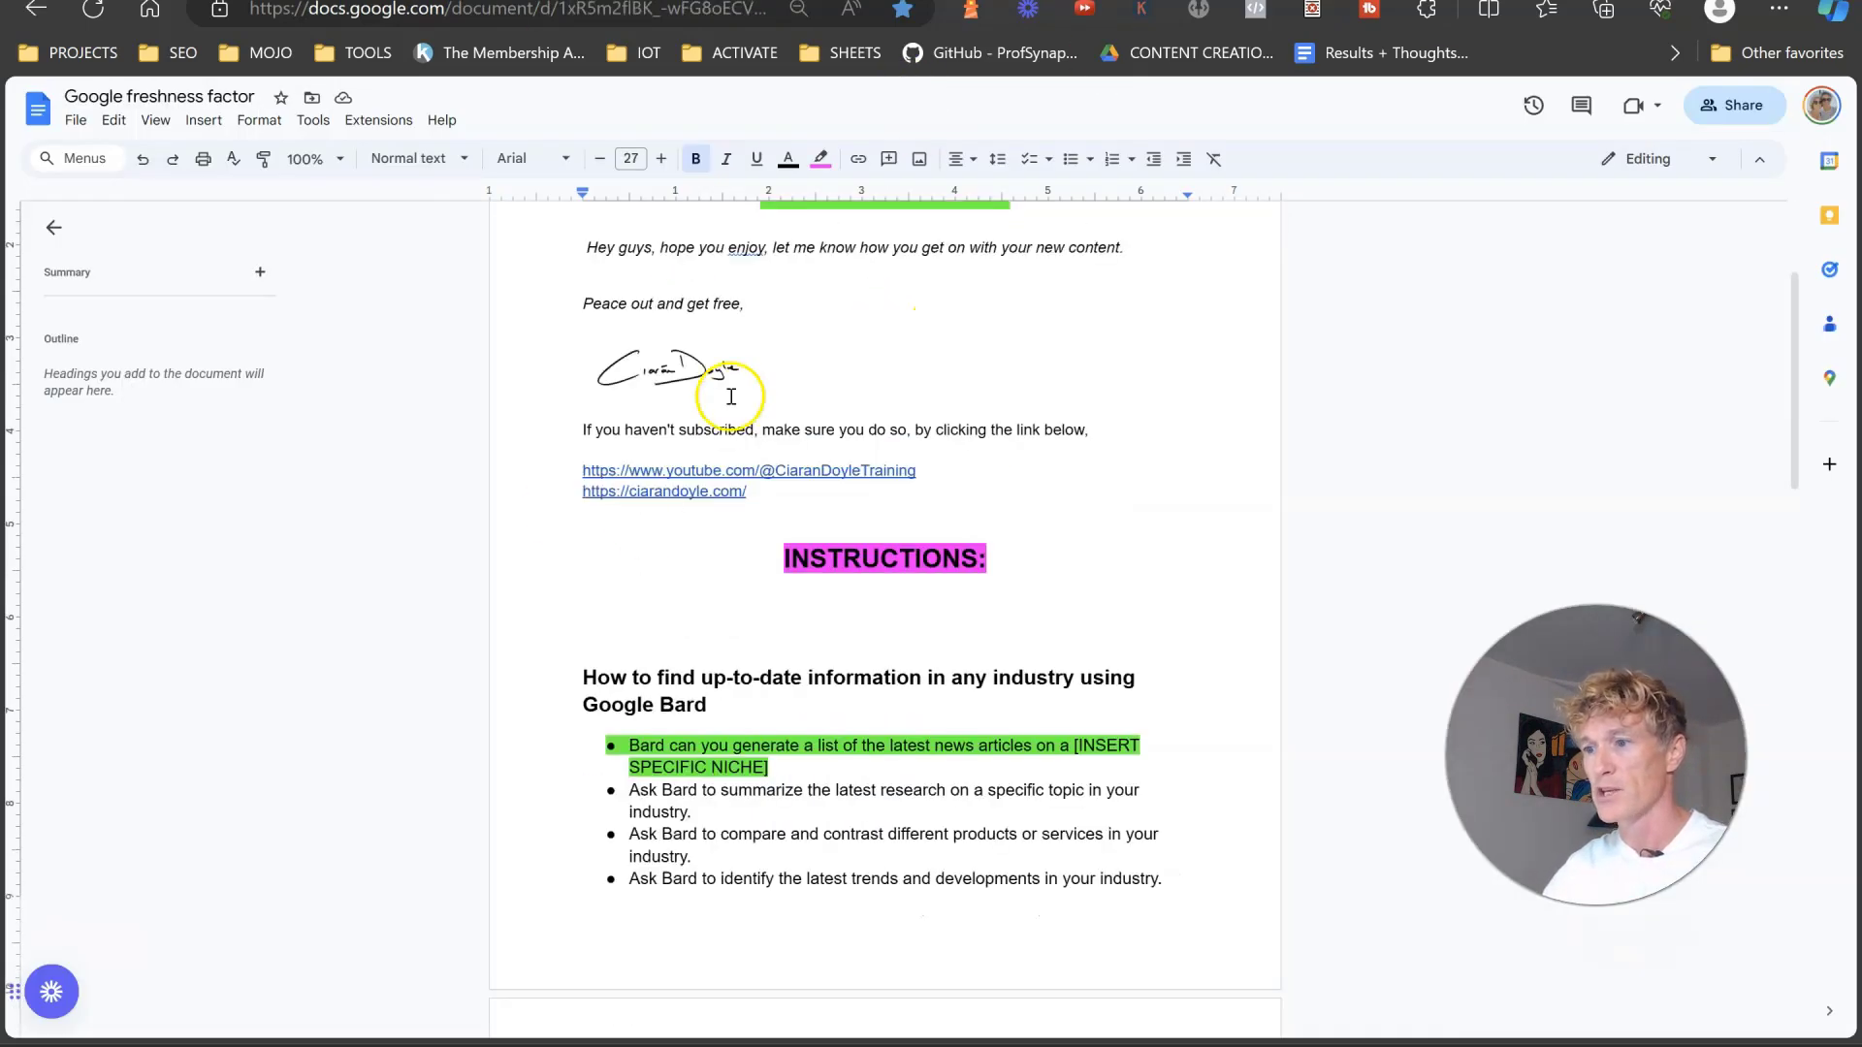
scroll(893, 562, up, 2)
scroll(893, 563, up, 1)
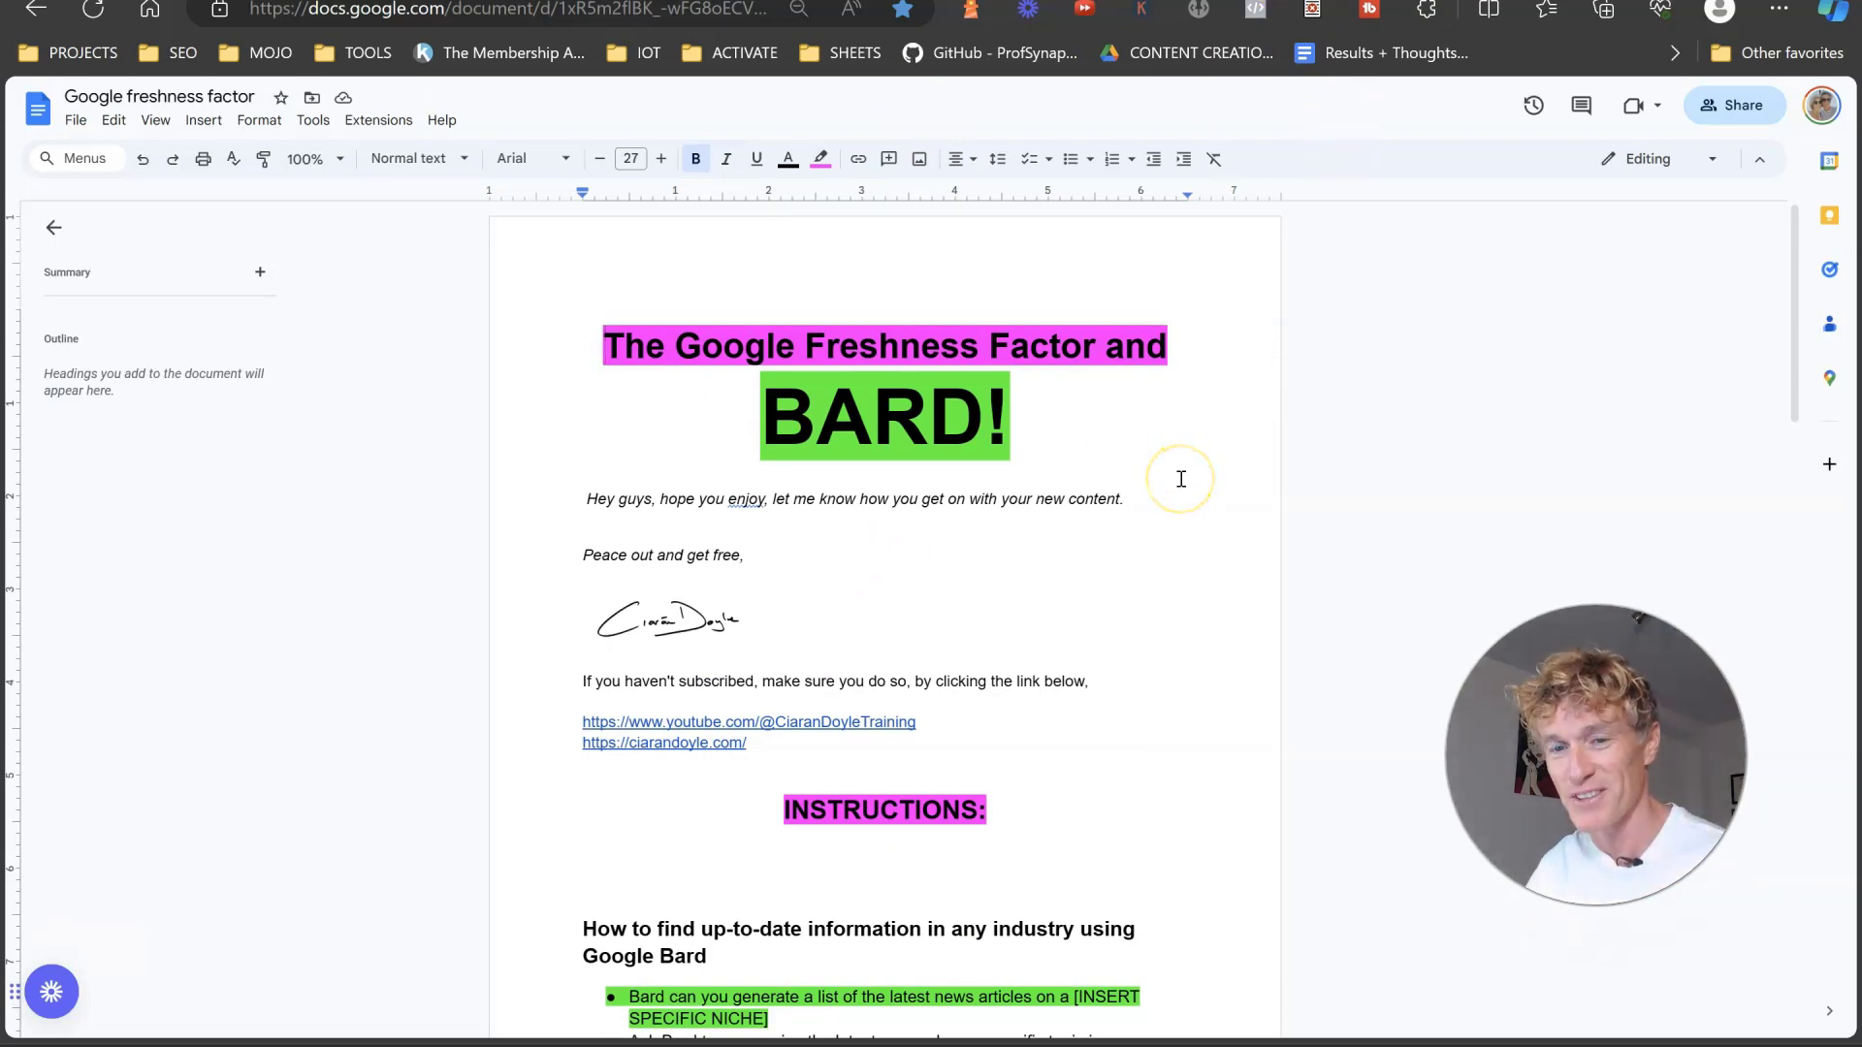
Copy the first green bullet asking Bard for the latest news articles on a niche
scroll(1154, 491, down, 1)
scroll(1155, 491, down, 3)
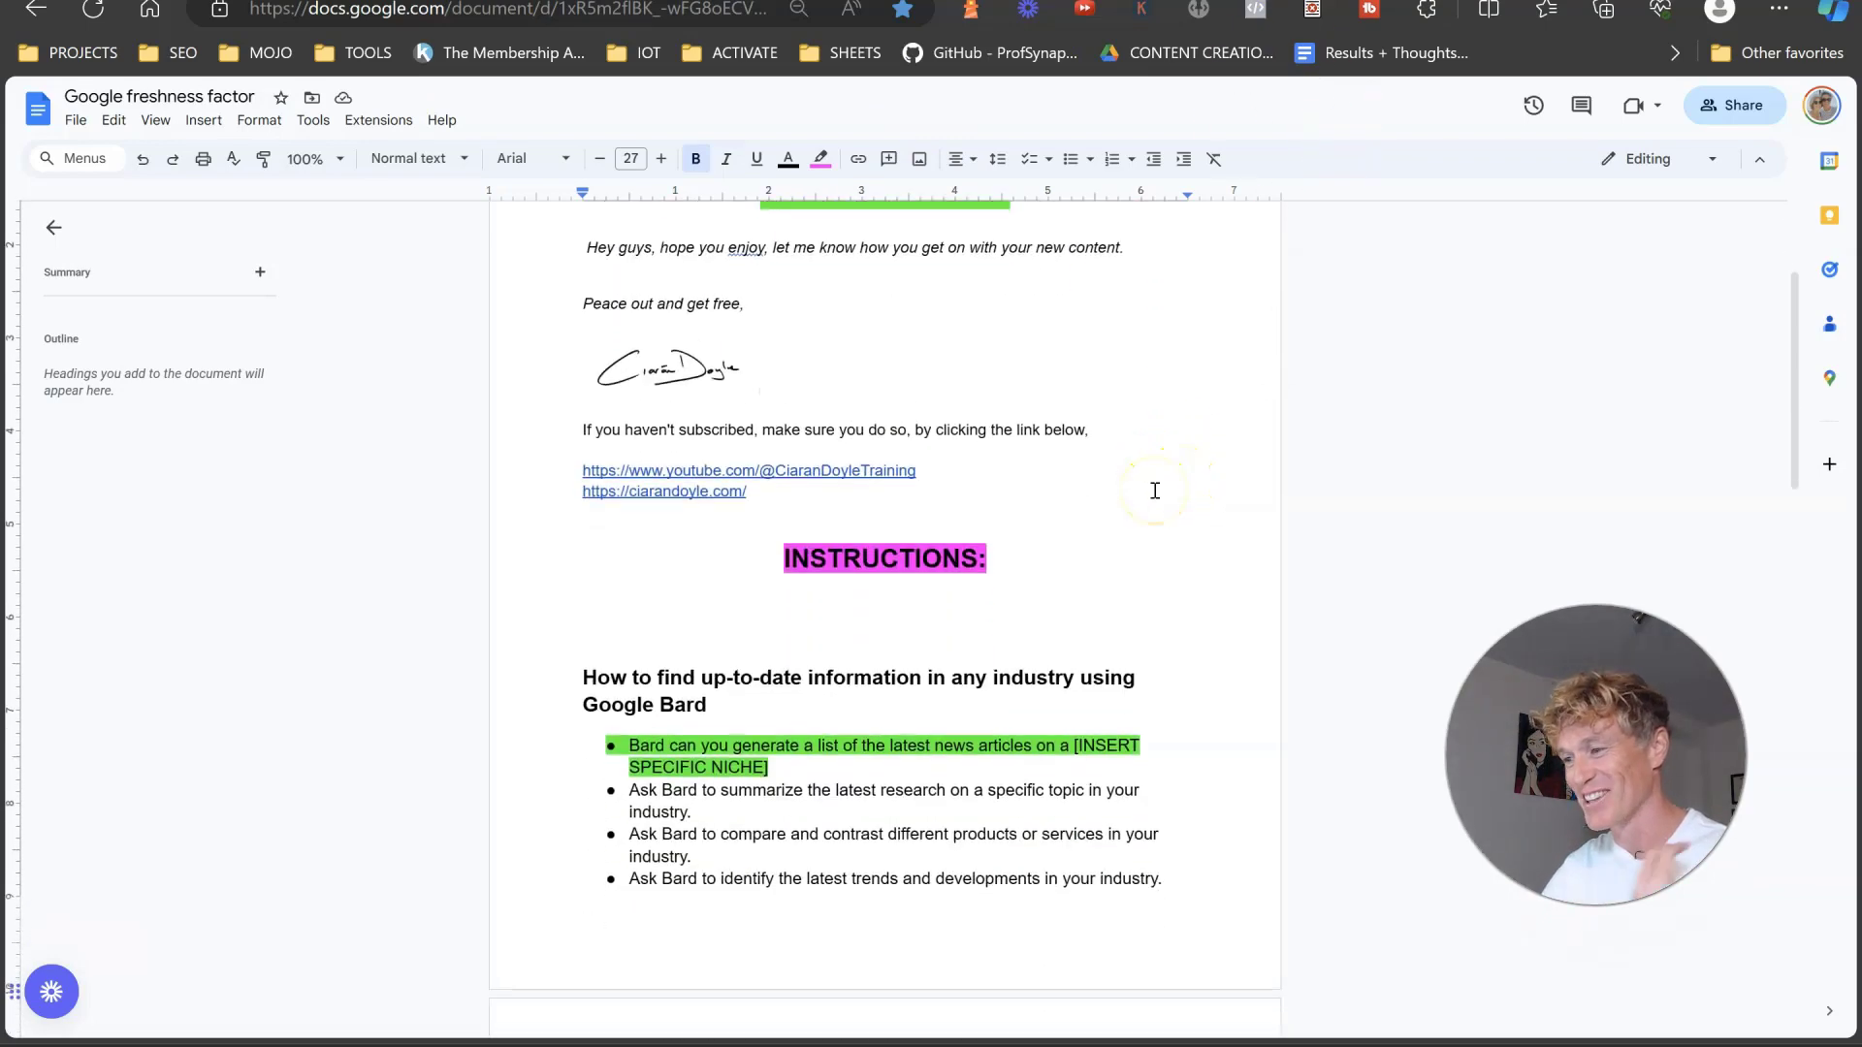
scroll(1130, 534, down, 2)
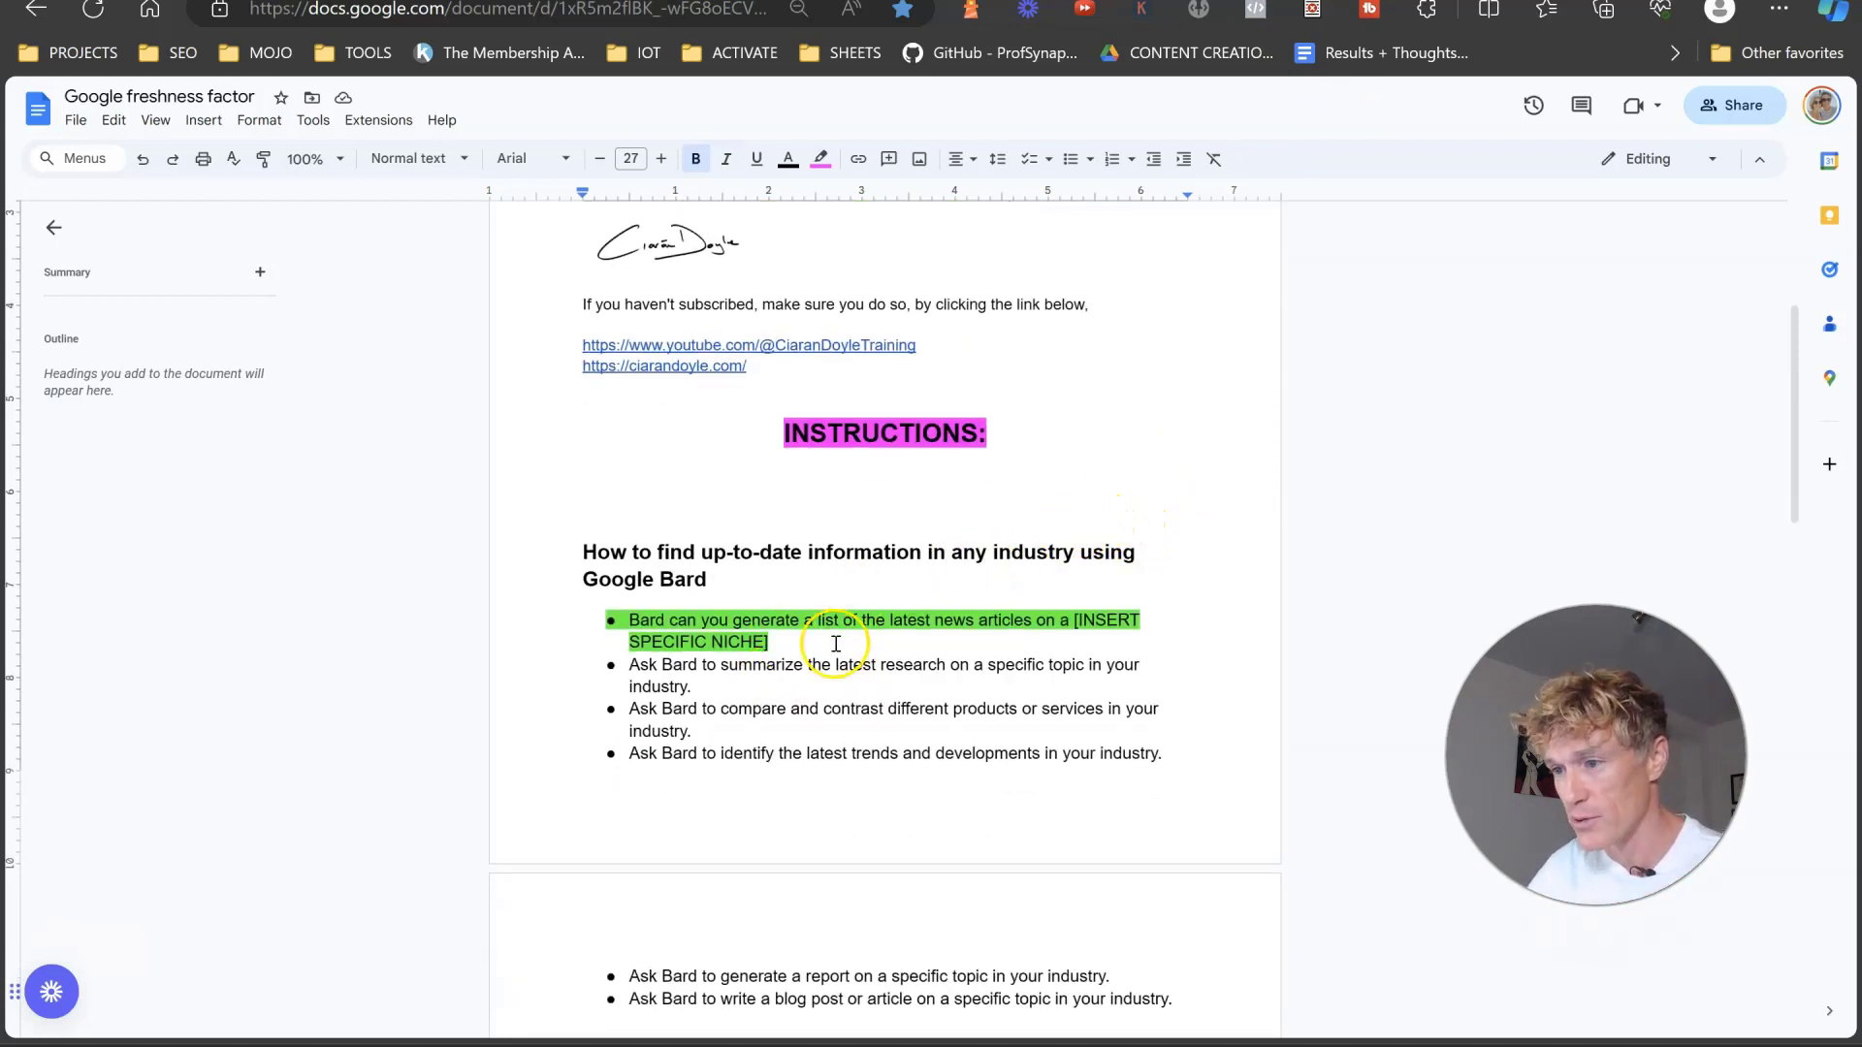
drag(771, 642, 628, 622)
right_click(769, 630)
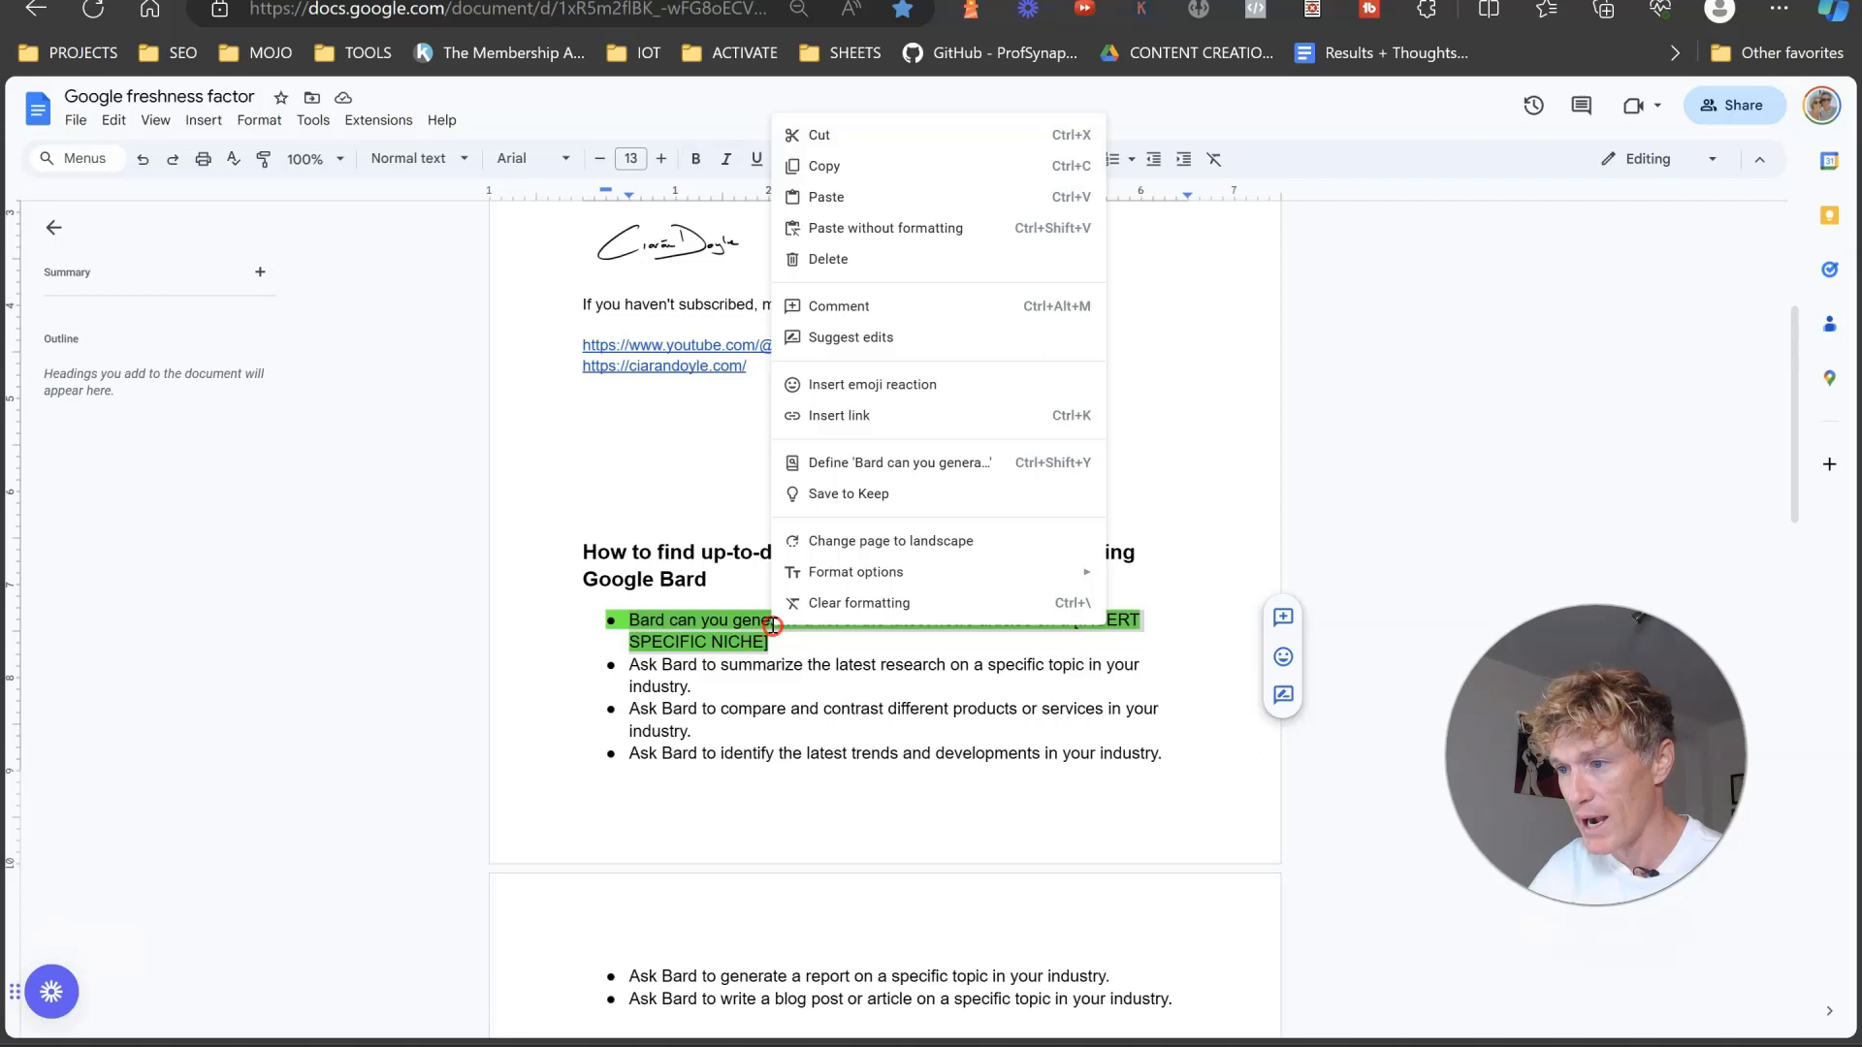
click(854, 163)
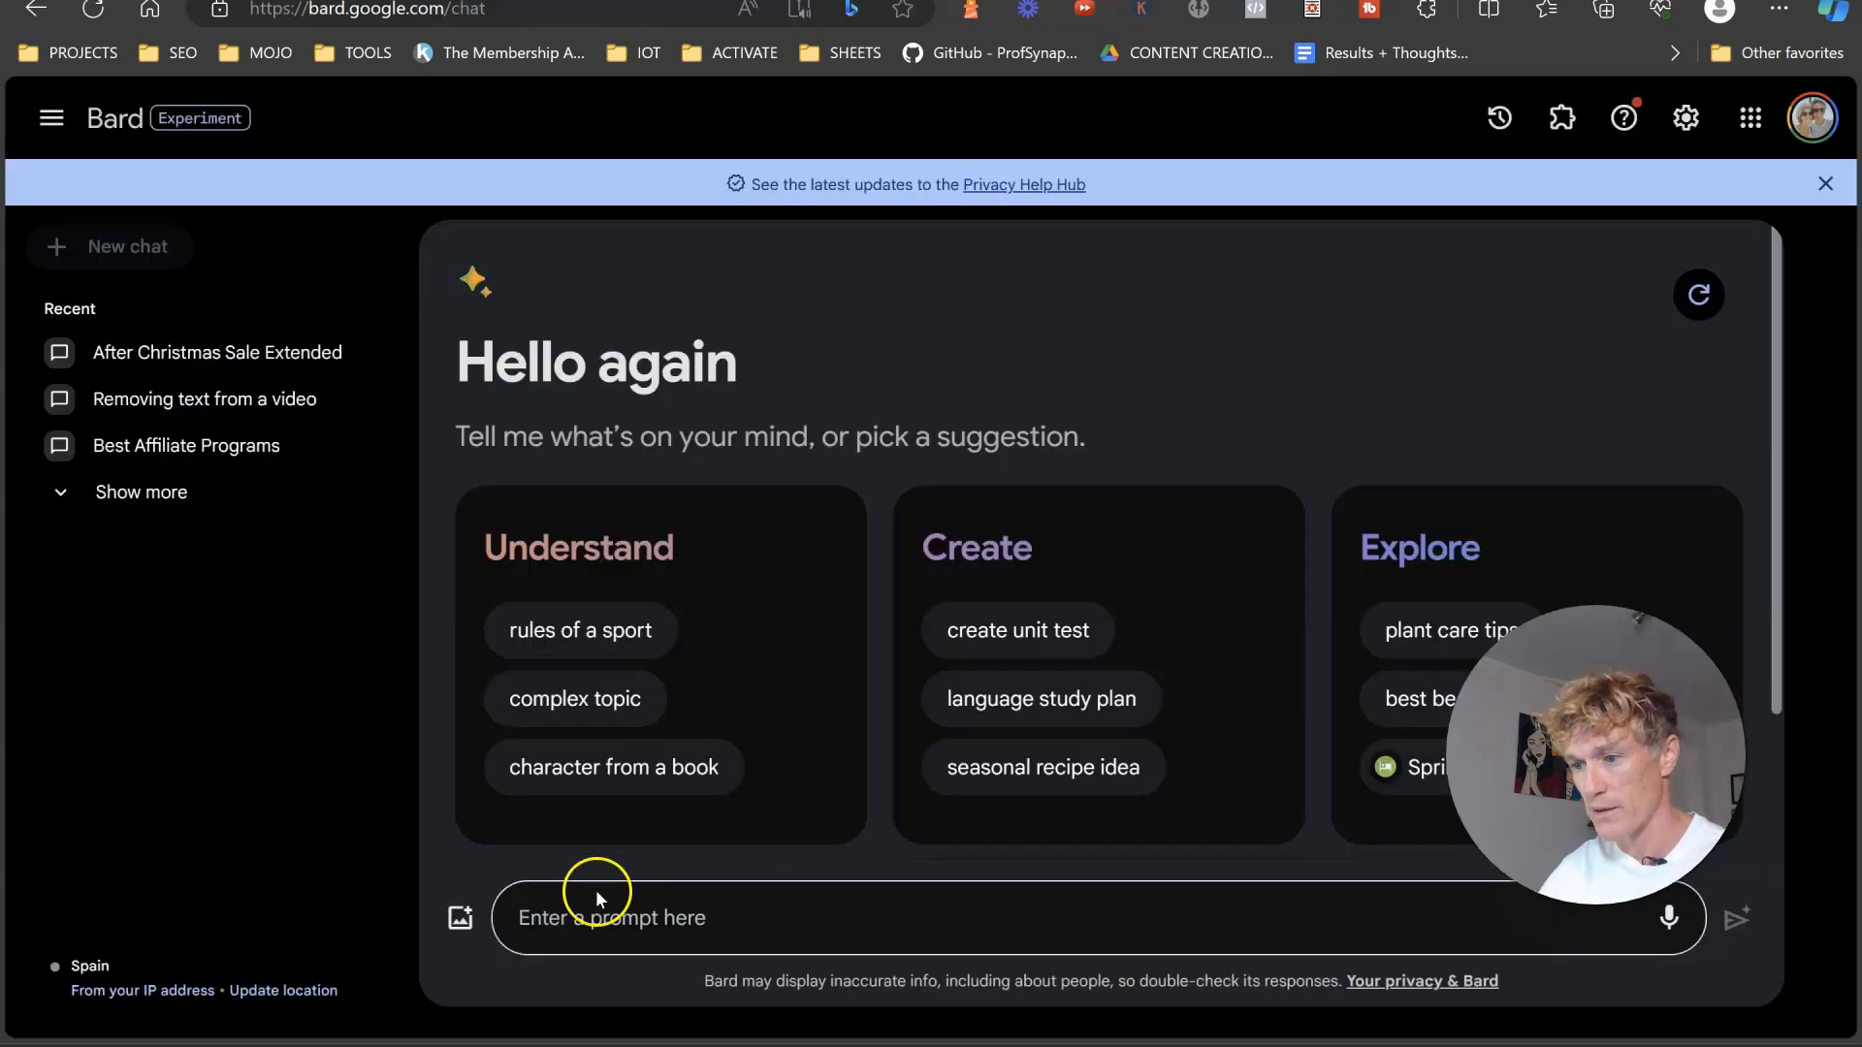
Paste the prompt and replace [INSERT SPECIFIC NICHE] with 'affiliate marketing for beginners'
click(595, 888)
key(ctrl+v)
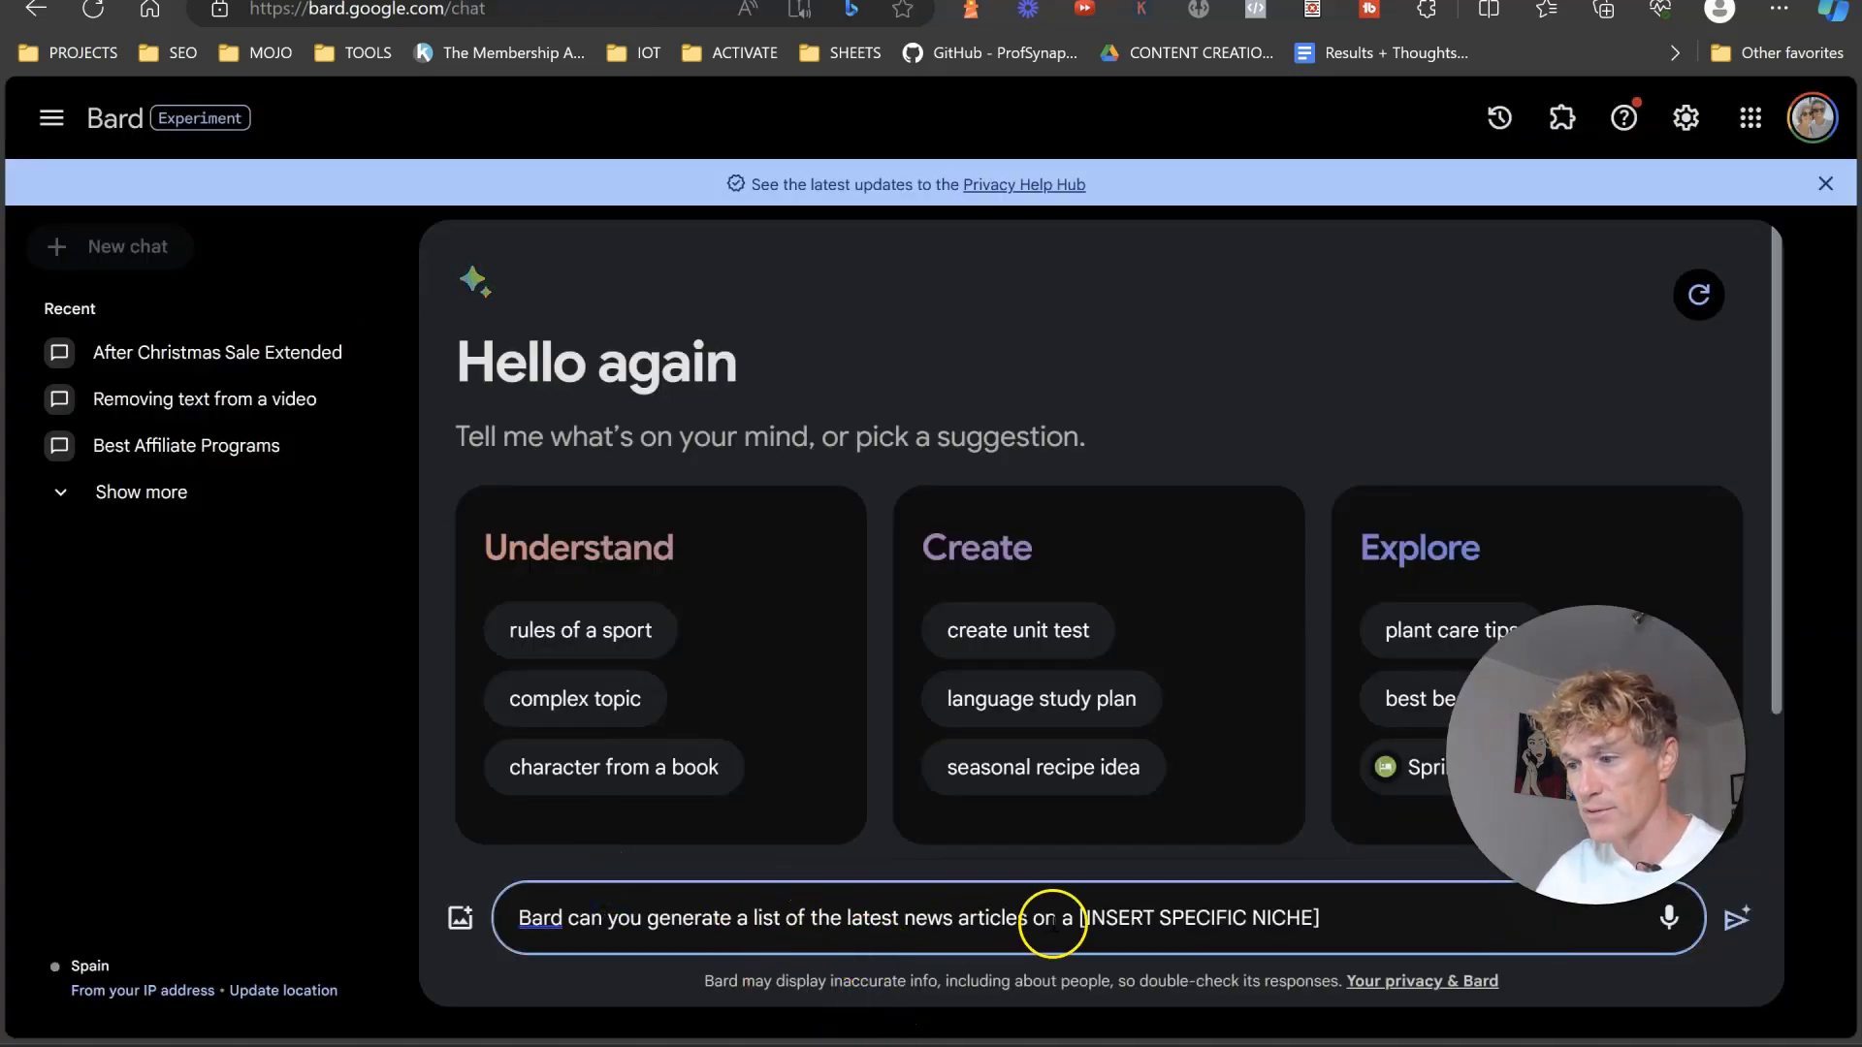
drag(1371, 922, 1069, 913)
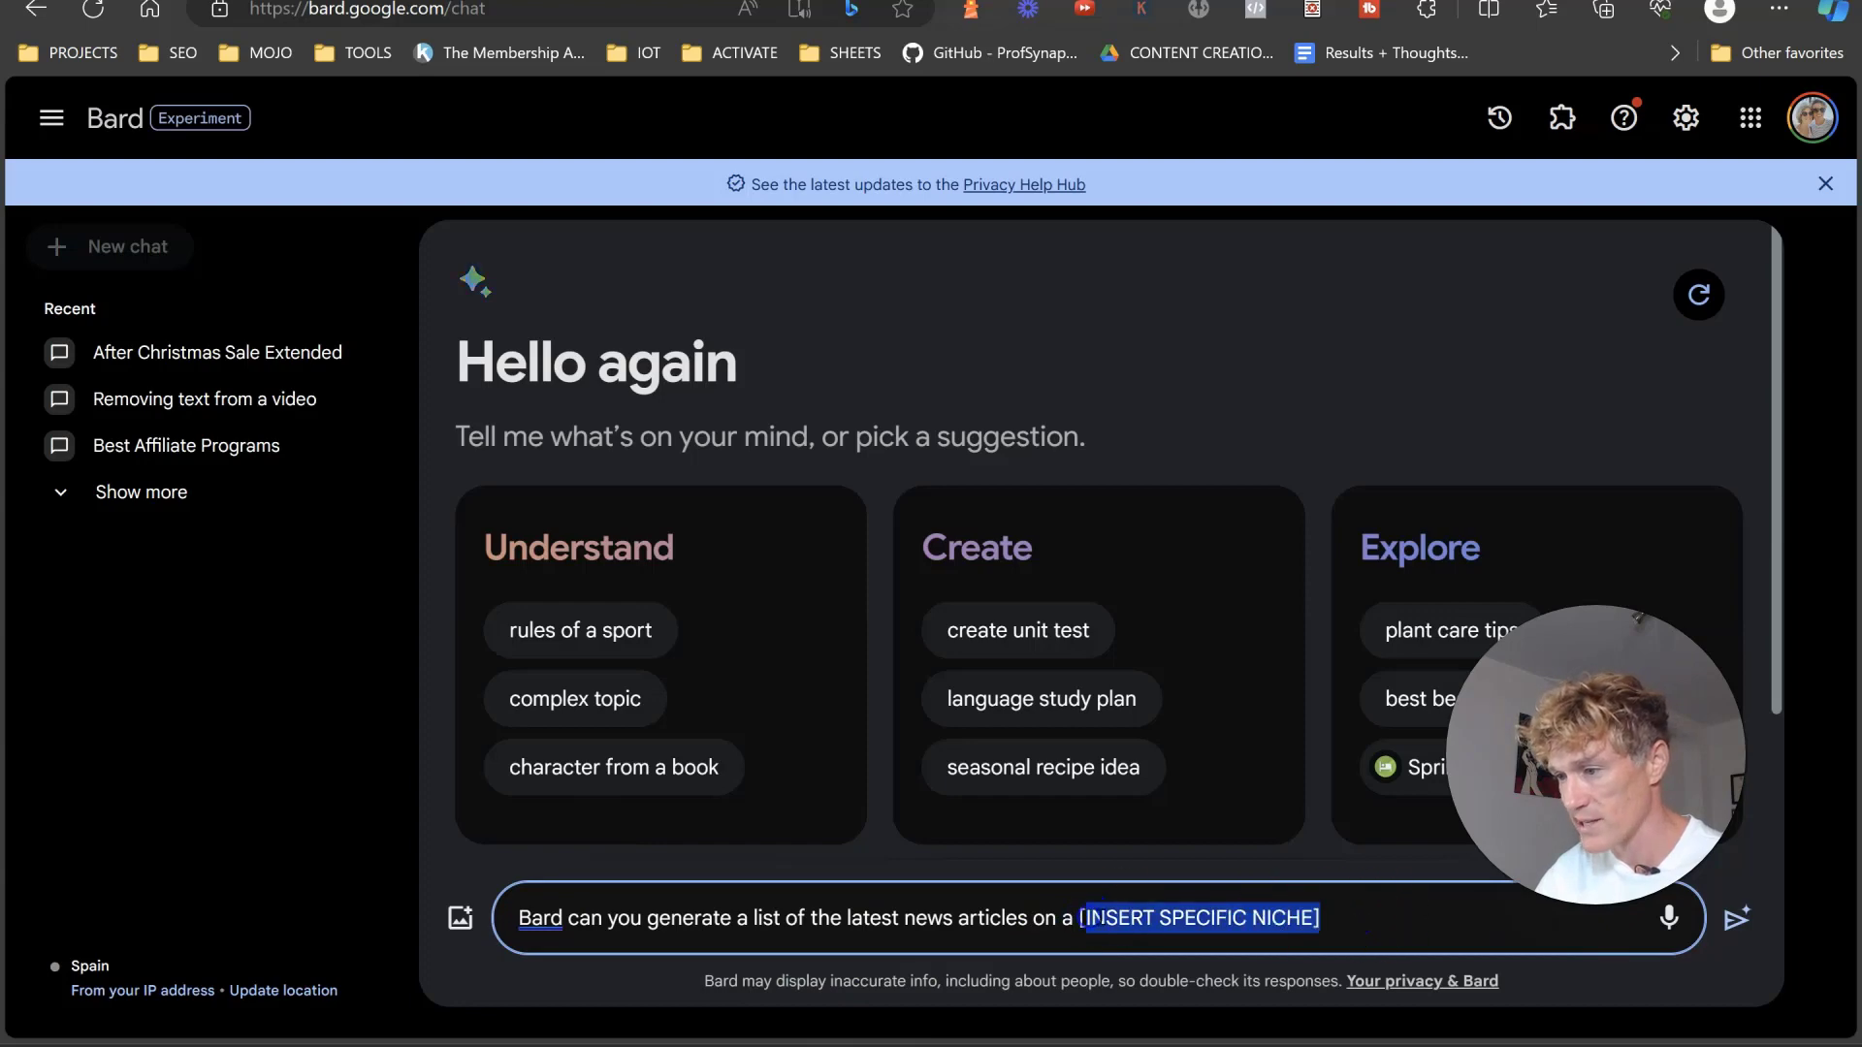
drag(1311, 918, 1130, 917)
text(affiliay)
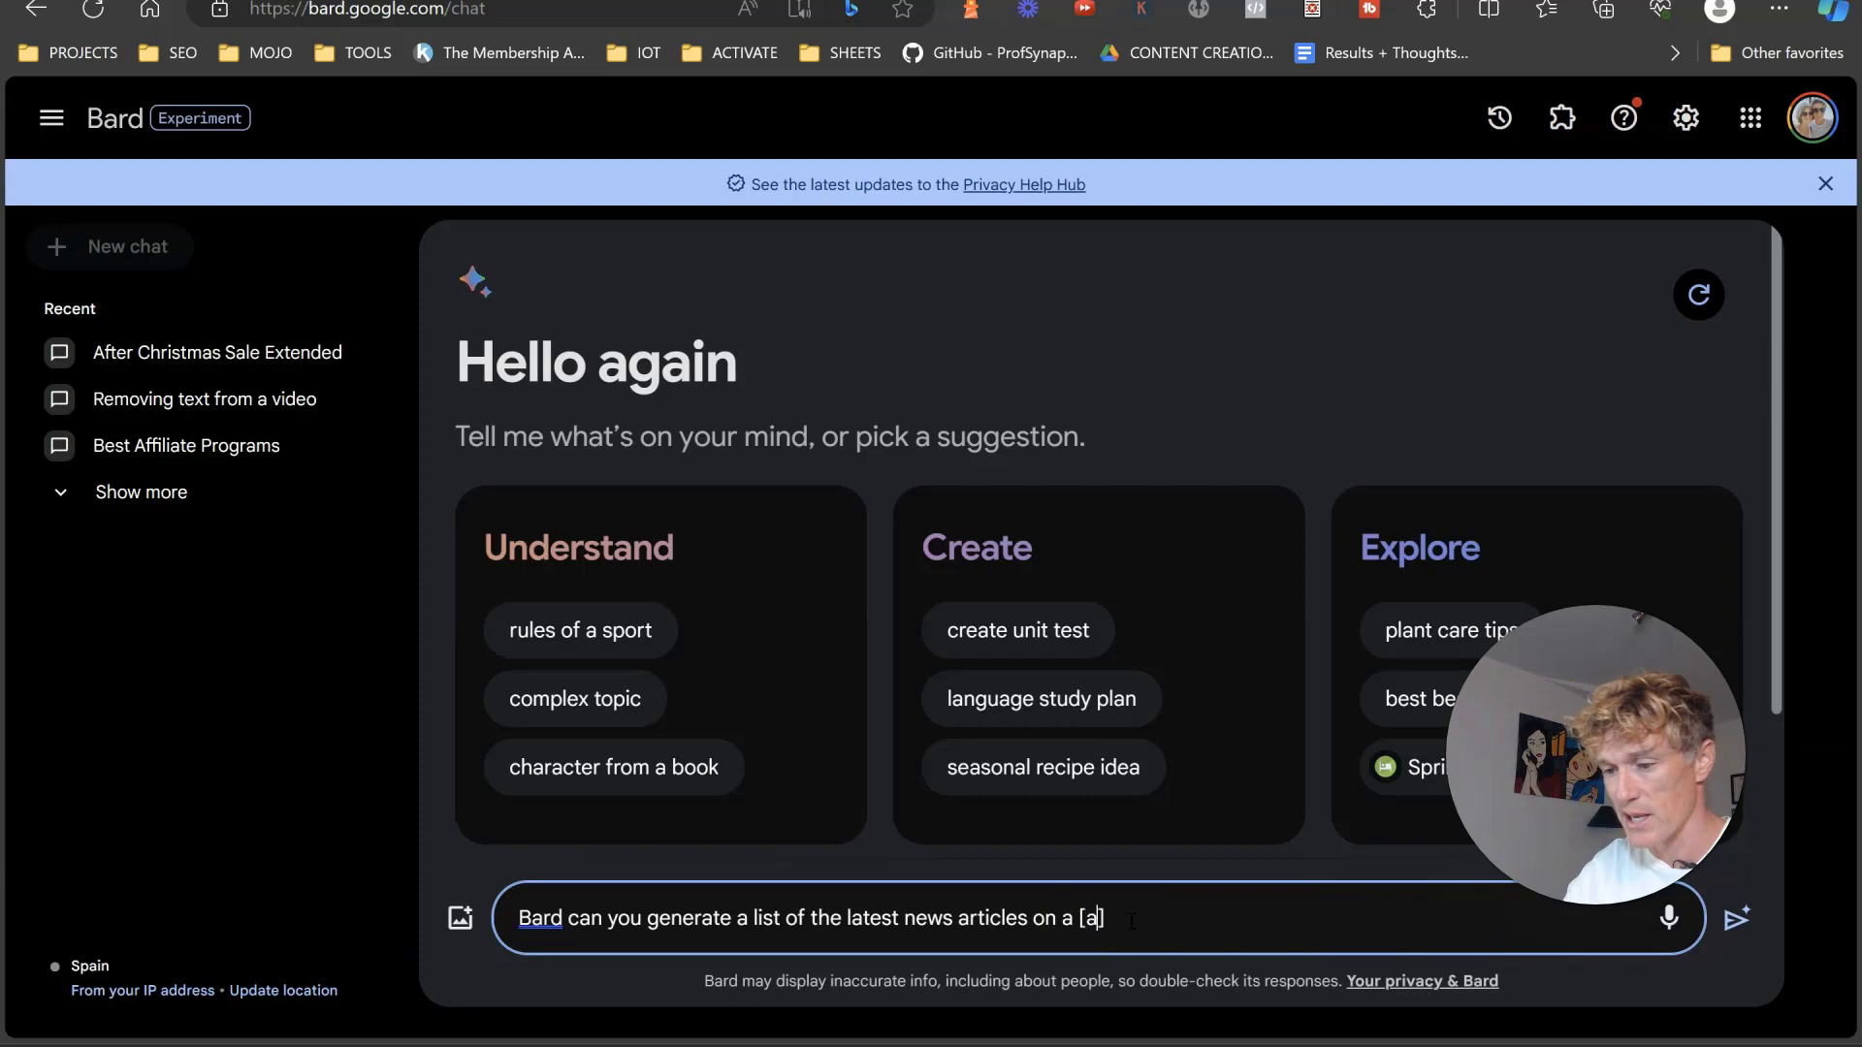
key(BackSpace)
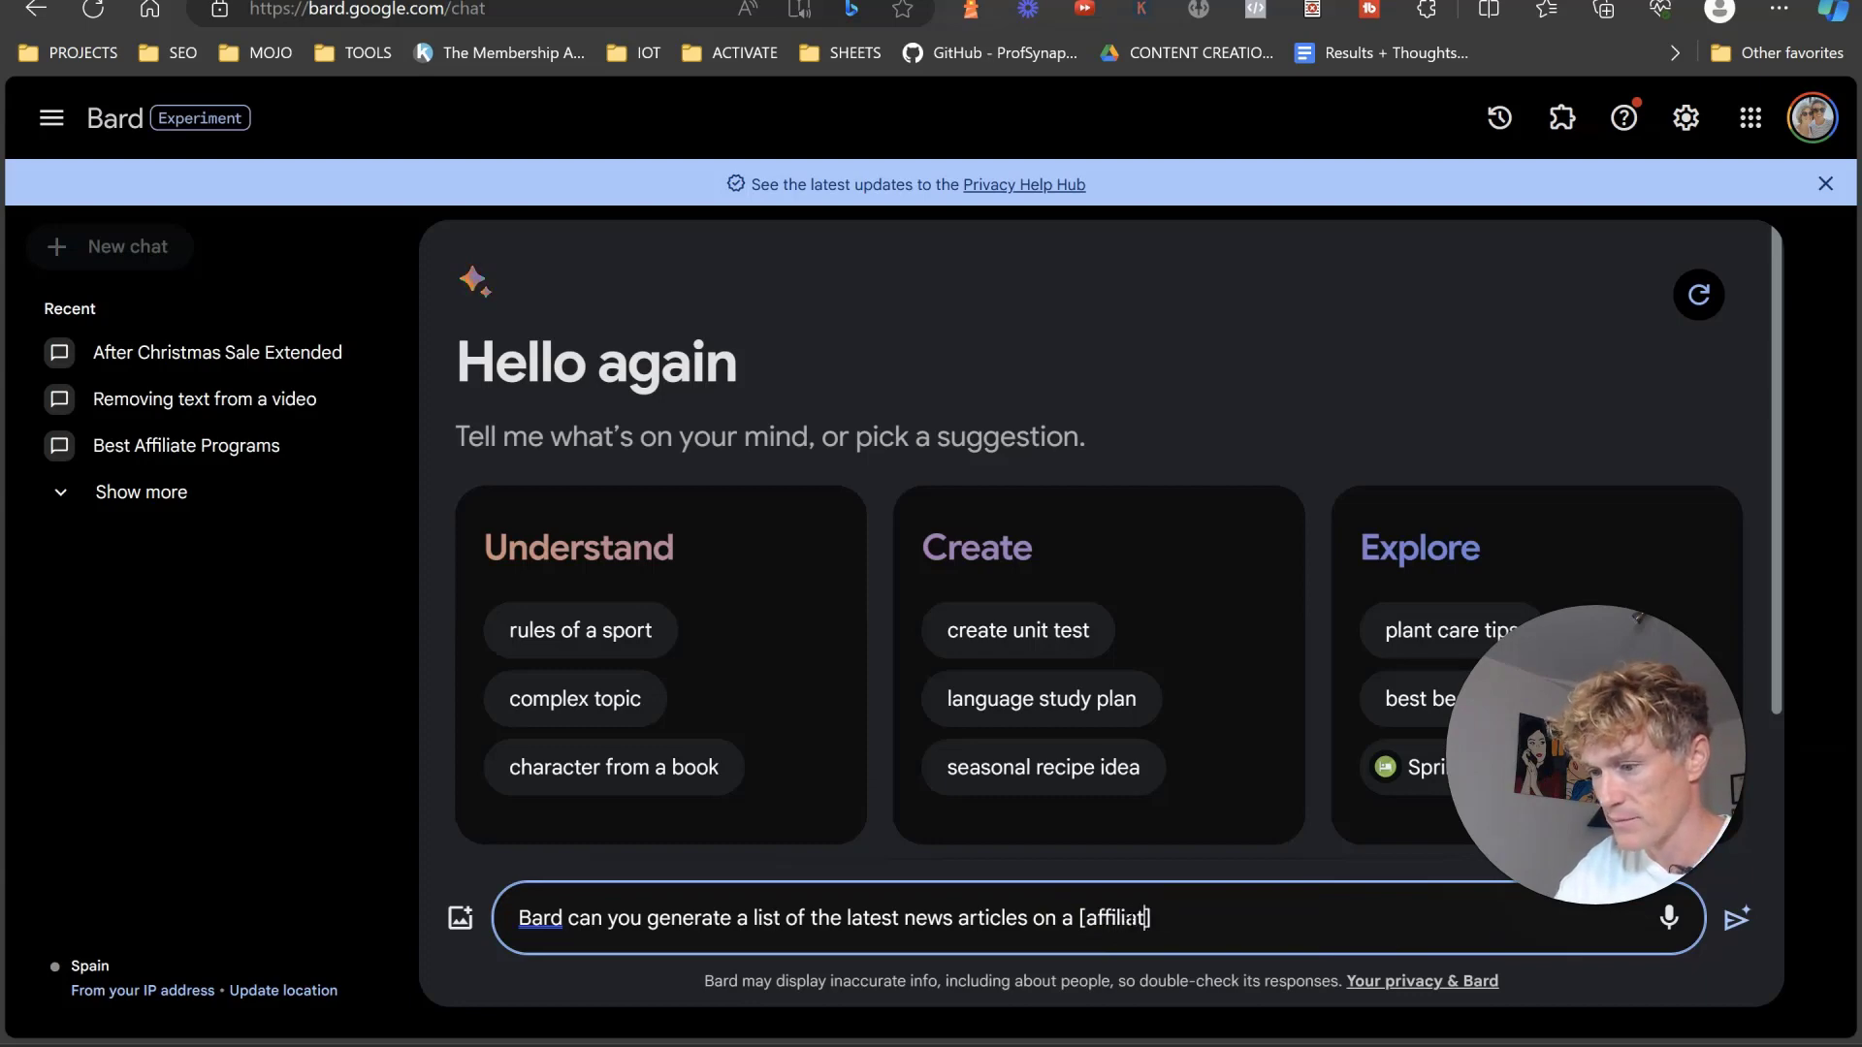
text(te market)
text(ing for begg)
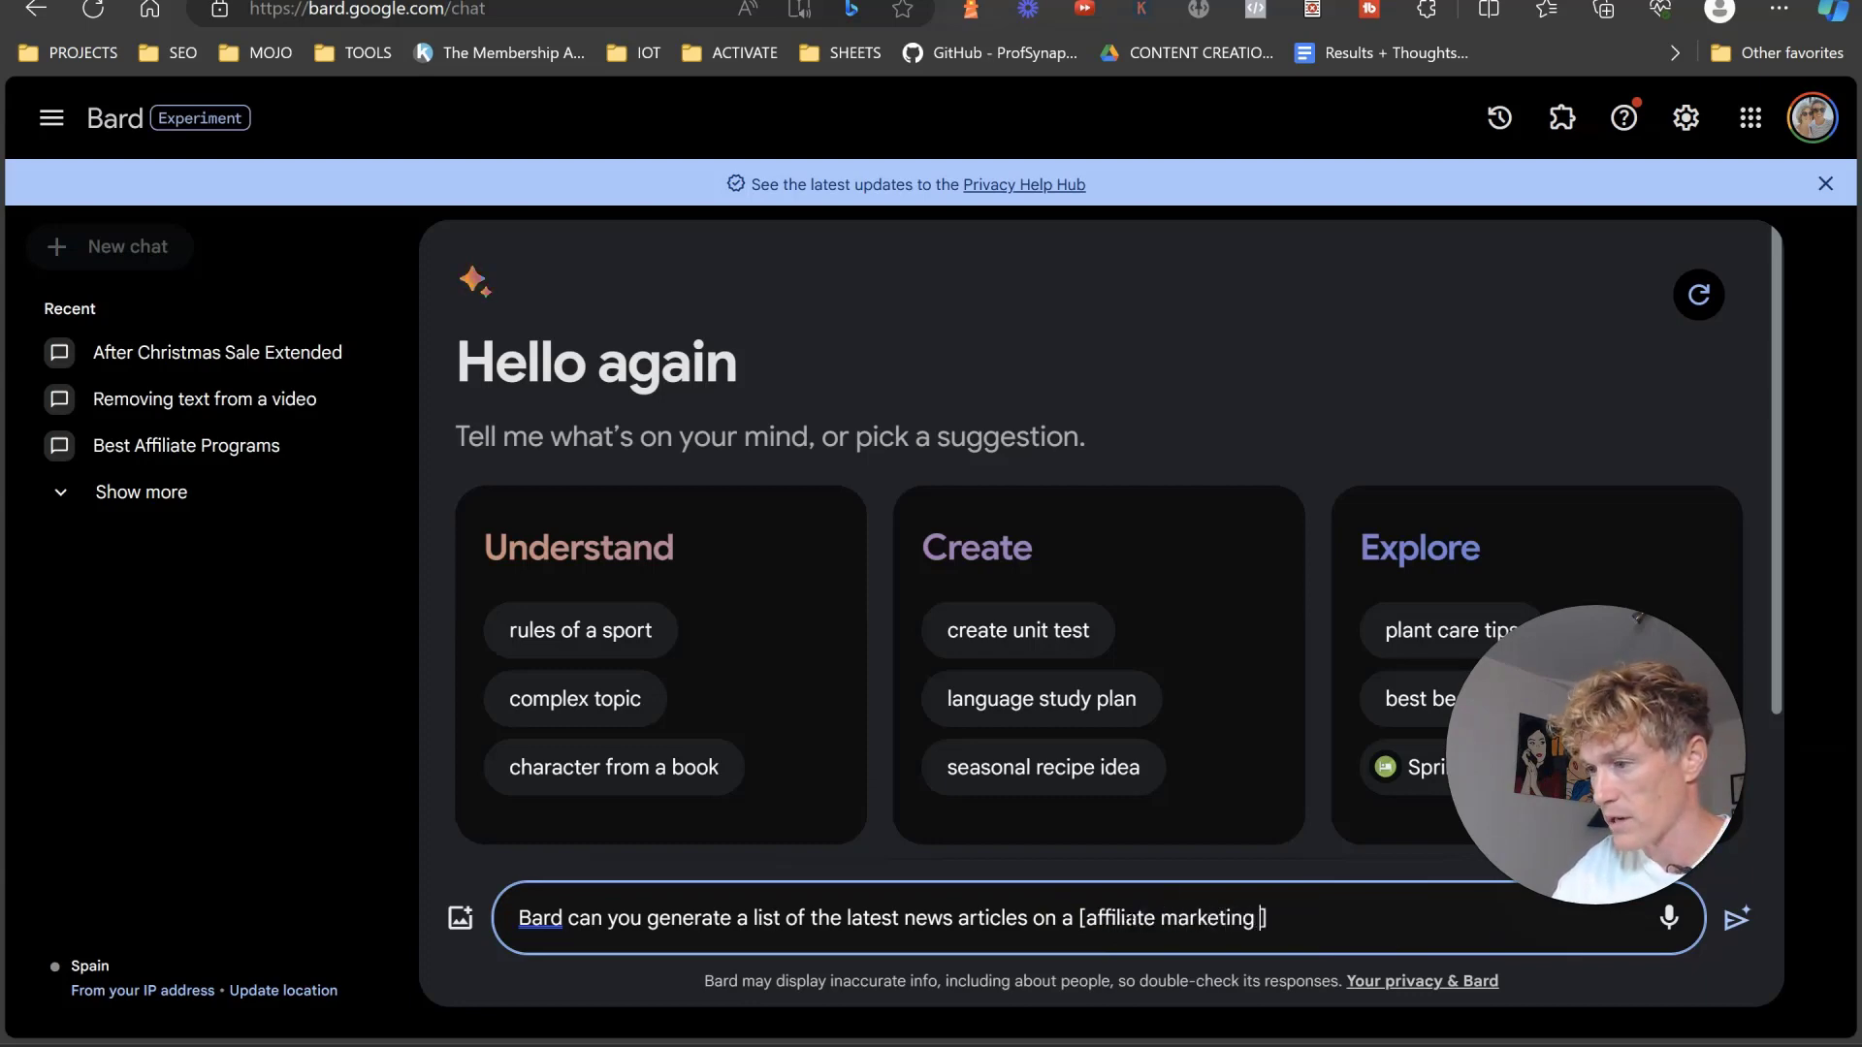
text(iners)
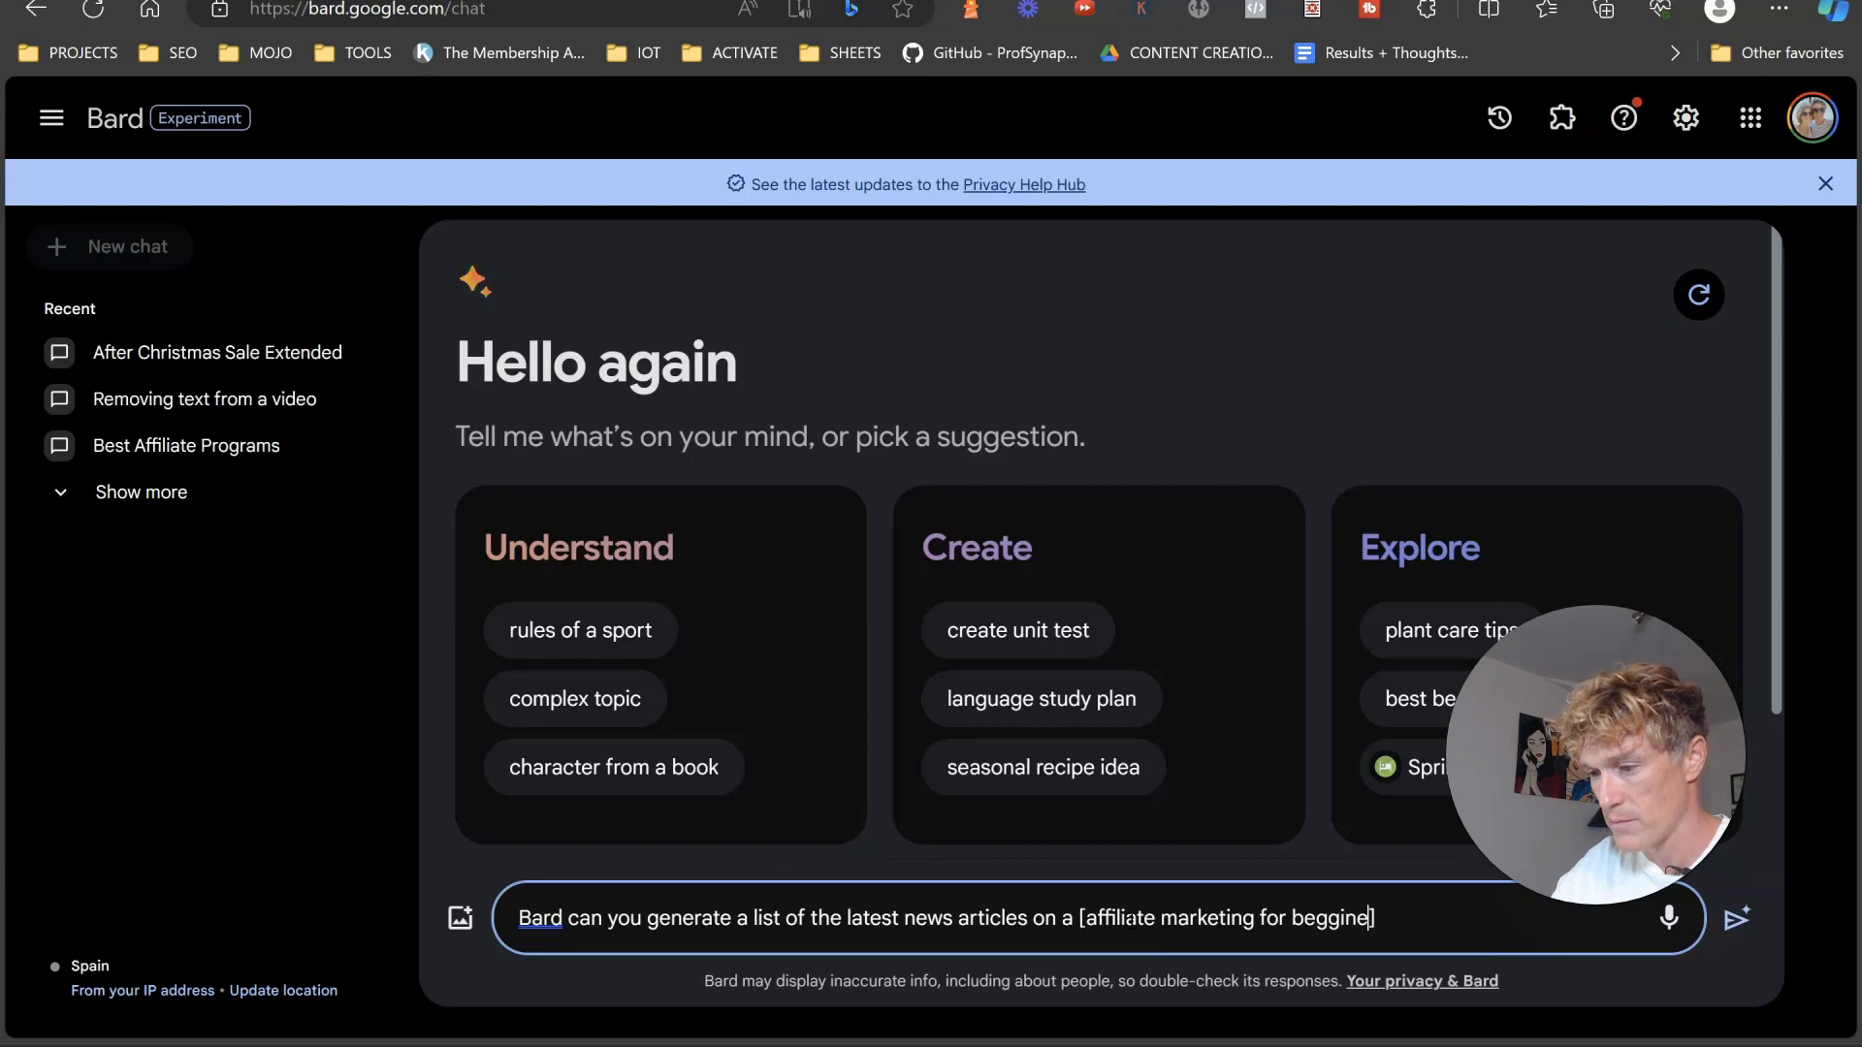
key(BackSpace)
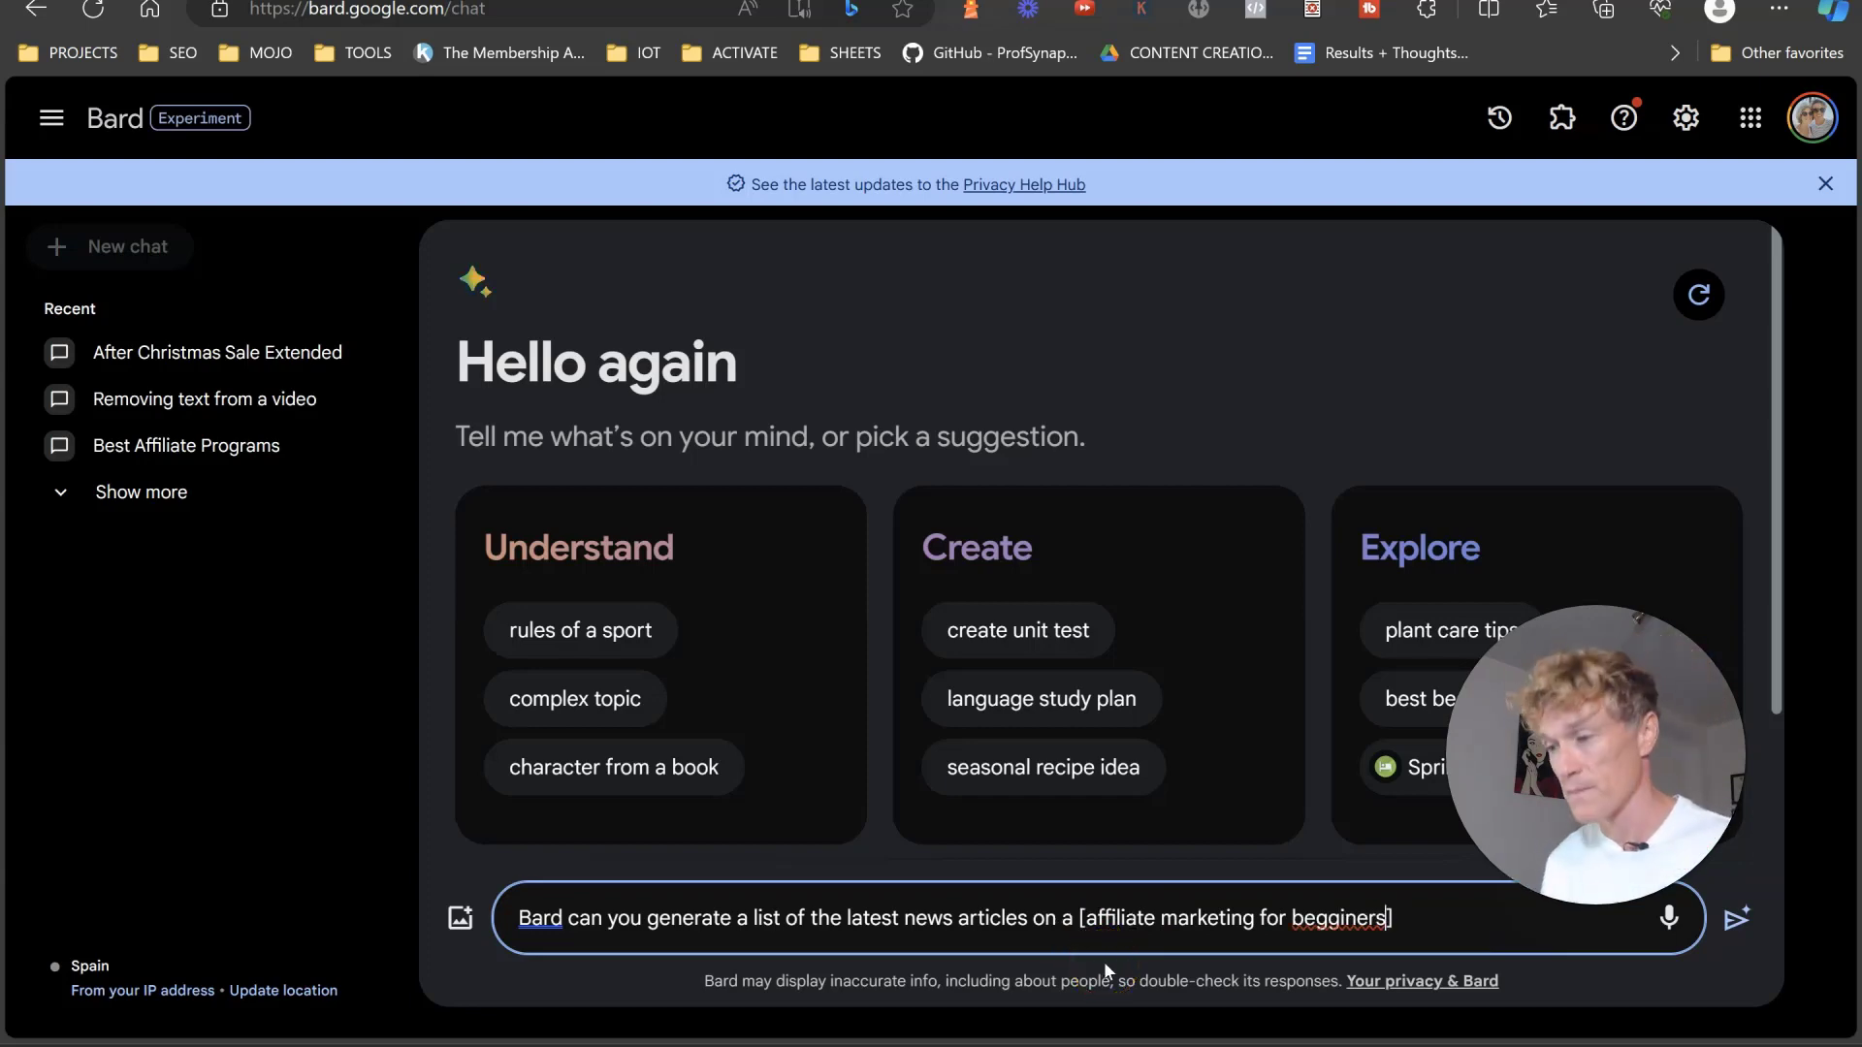
Correct the misspelling 'begginers' to 'beginners' and send the prompt to Bard
click(1326, 915)
right_click(1327, 916)
mouse_move(1115, 665)
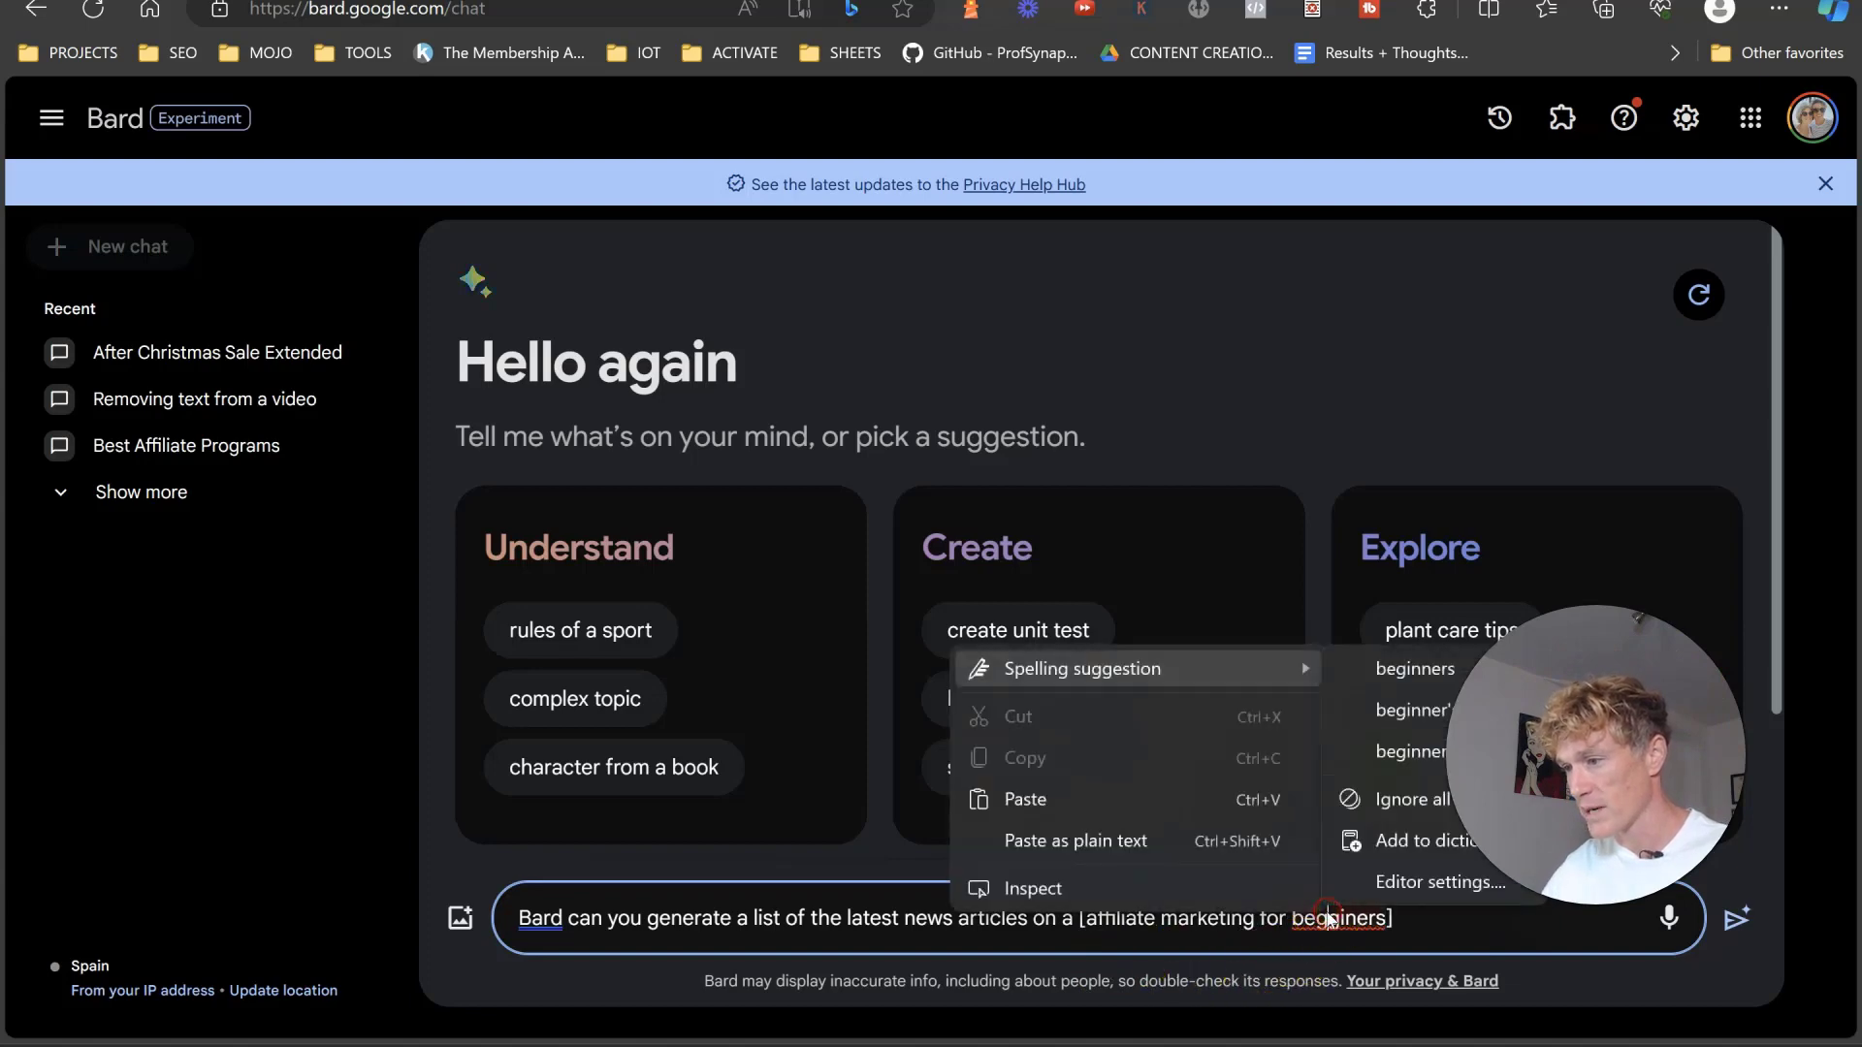
click(1397, 665)
click(1409, 917)
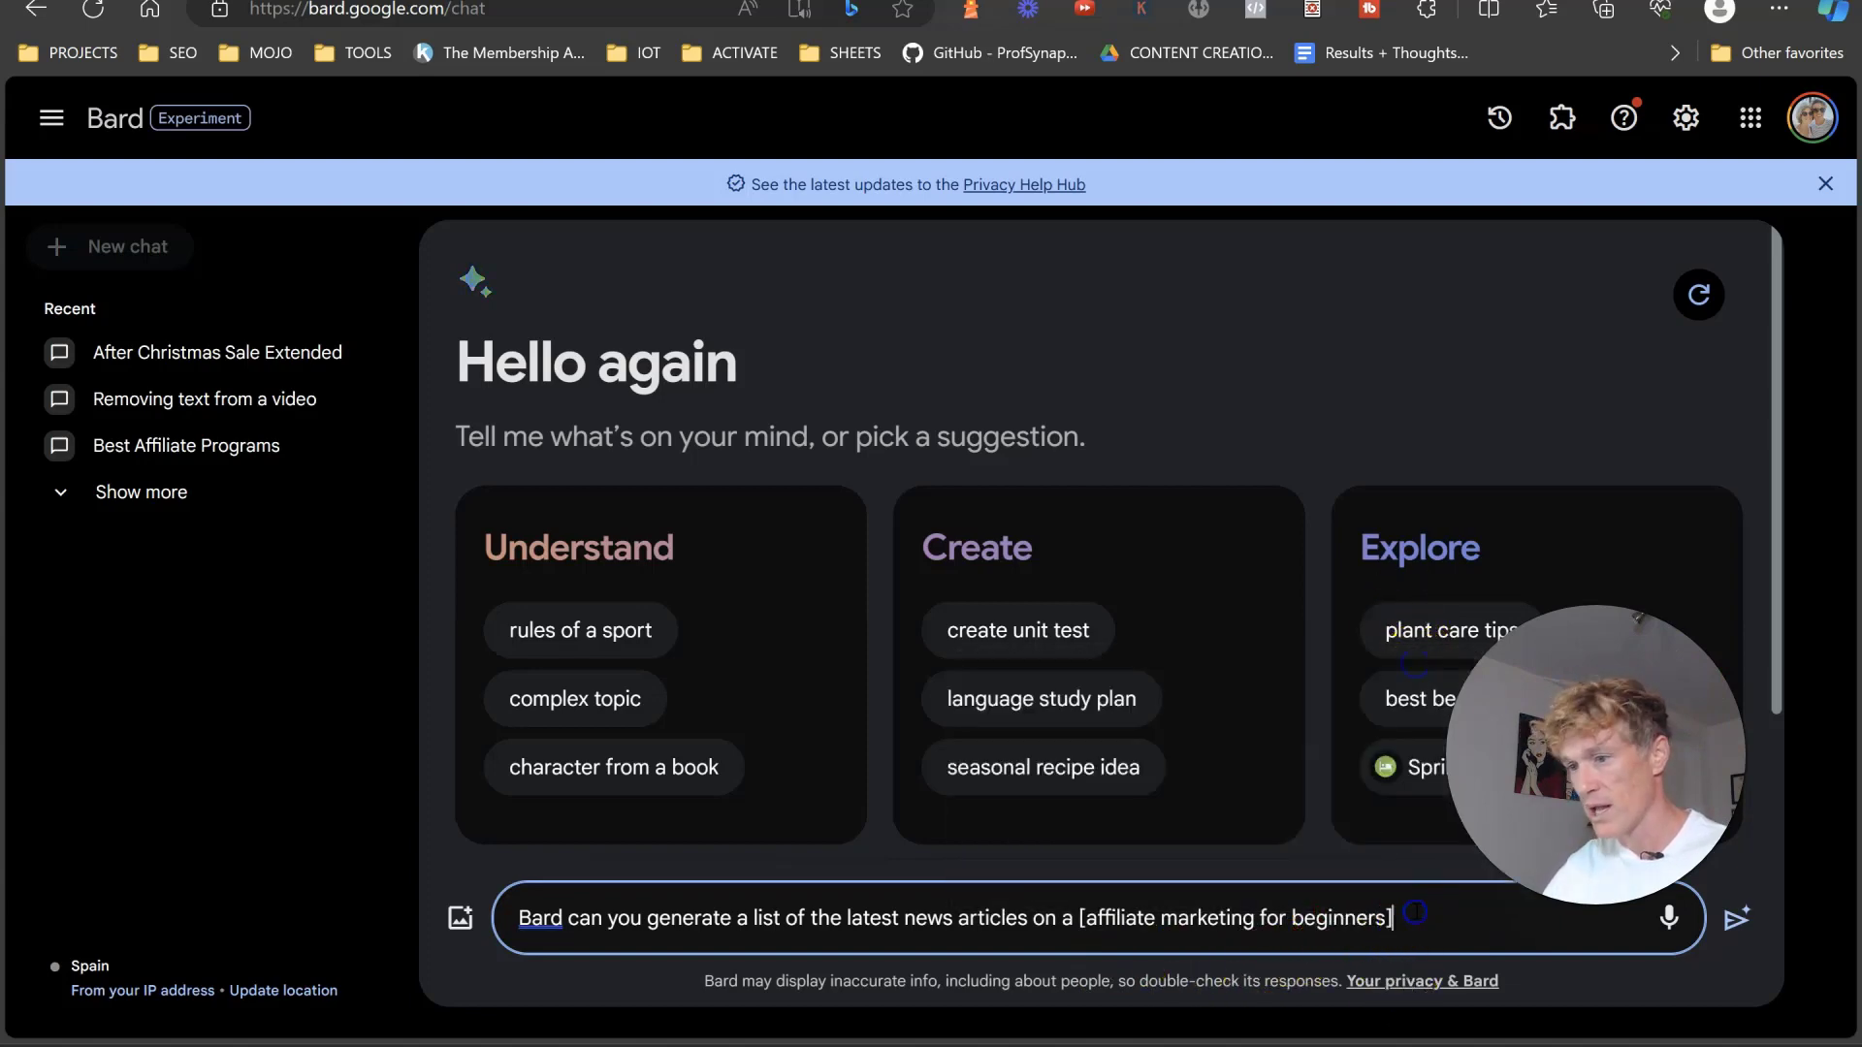
key(Return)
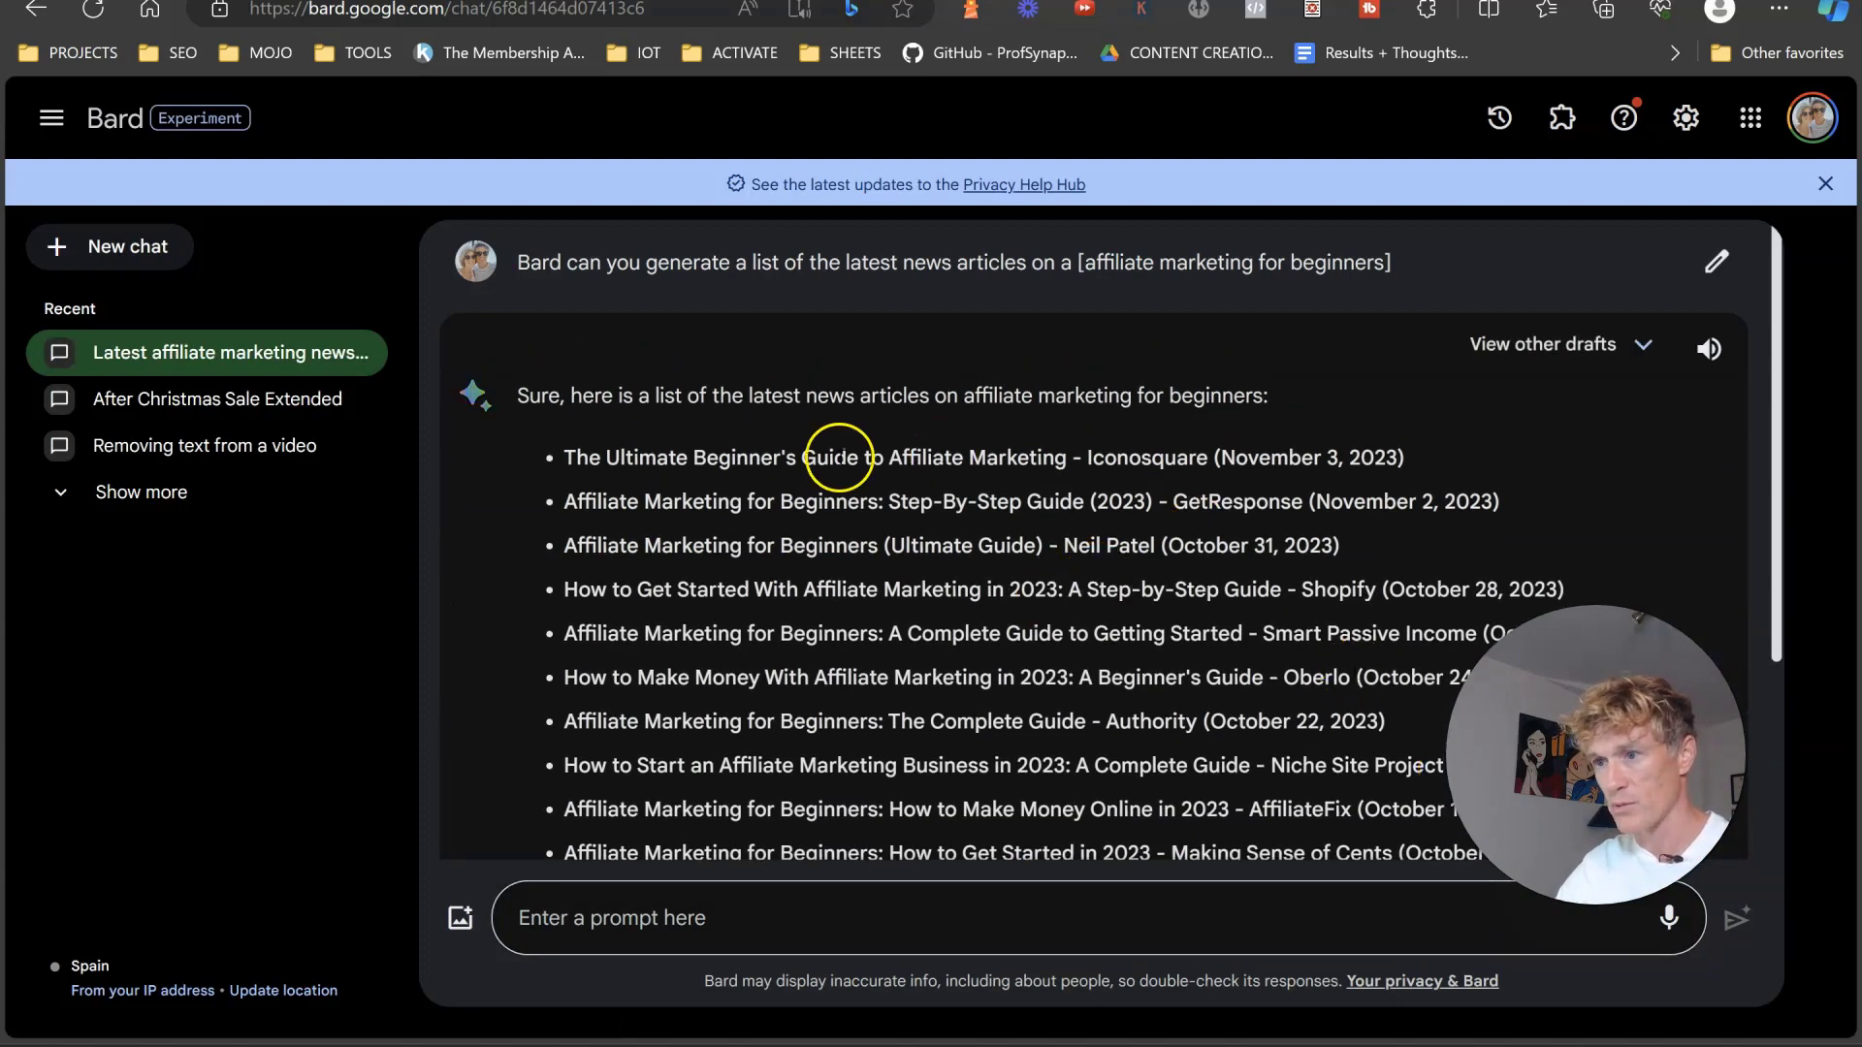
Scroll through Bard's article list and highlight the Smart Passive Income source
scroll(795, 431, down, 1)
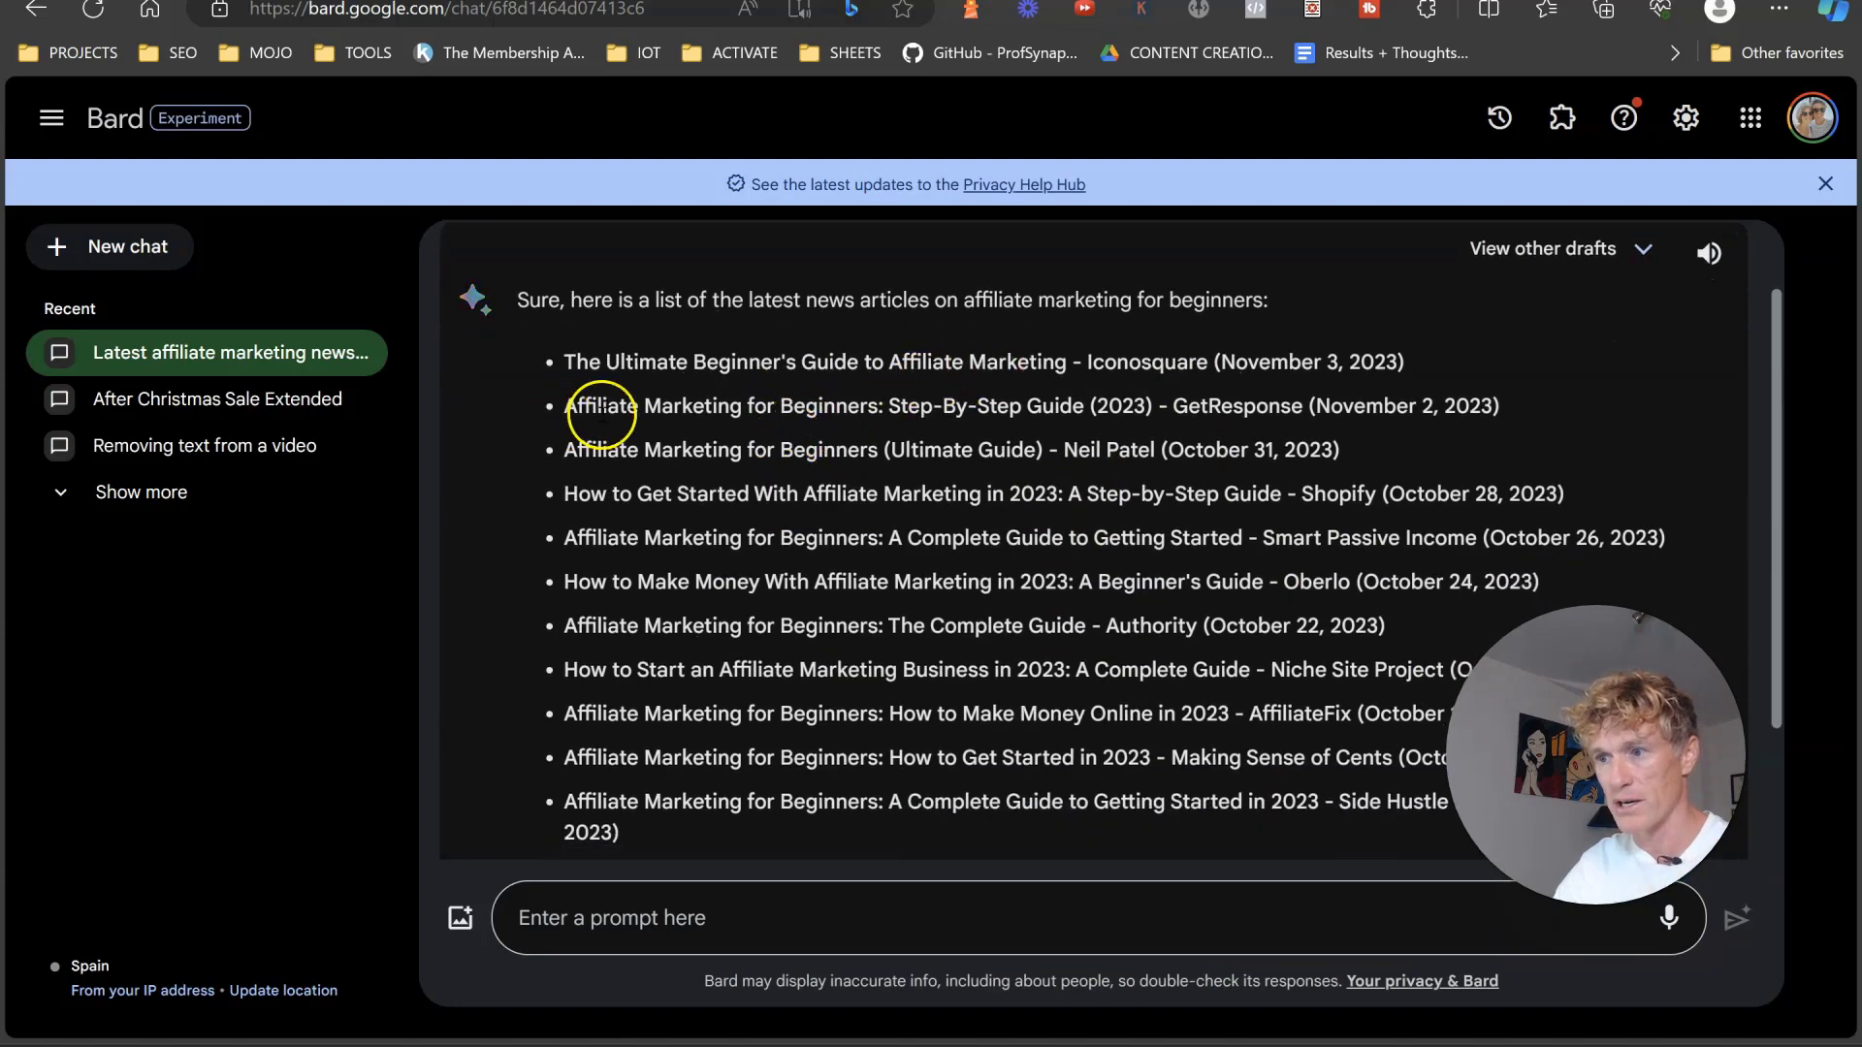
scroll(1056, 456, down, 1)
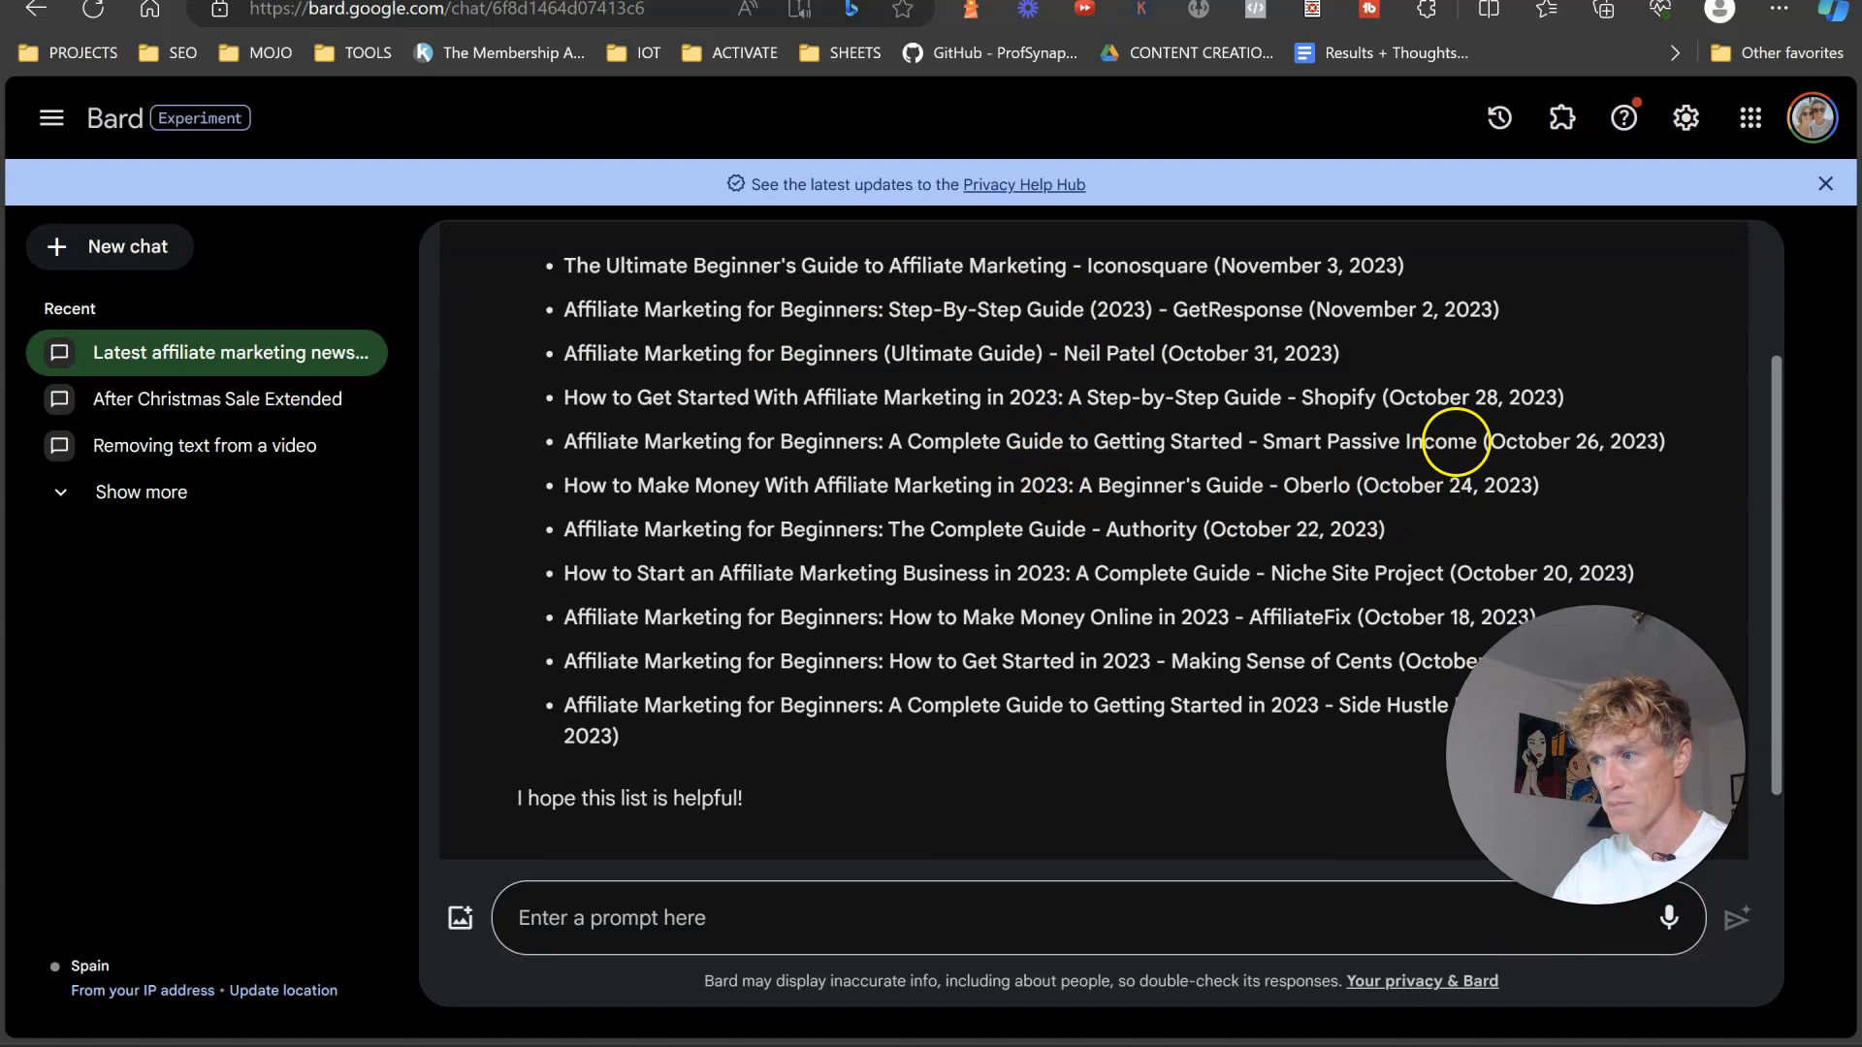
drag(1447, 442, 1244, 443)
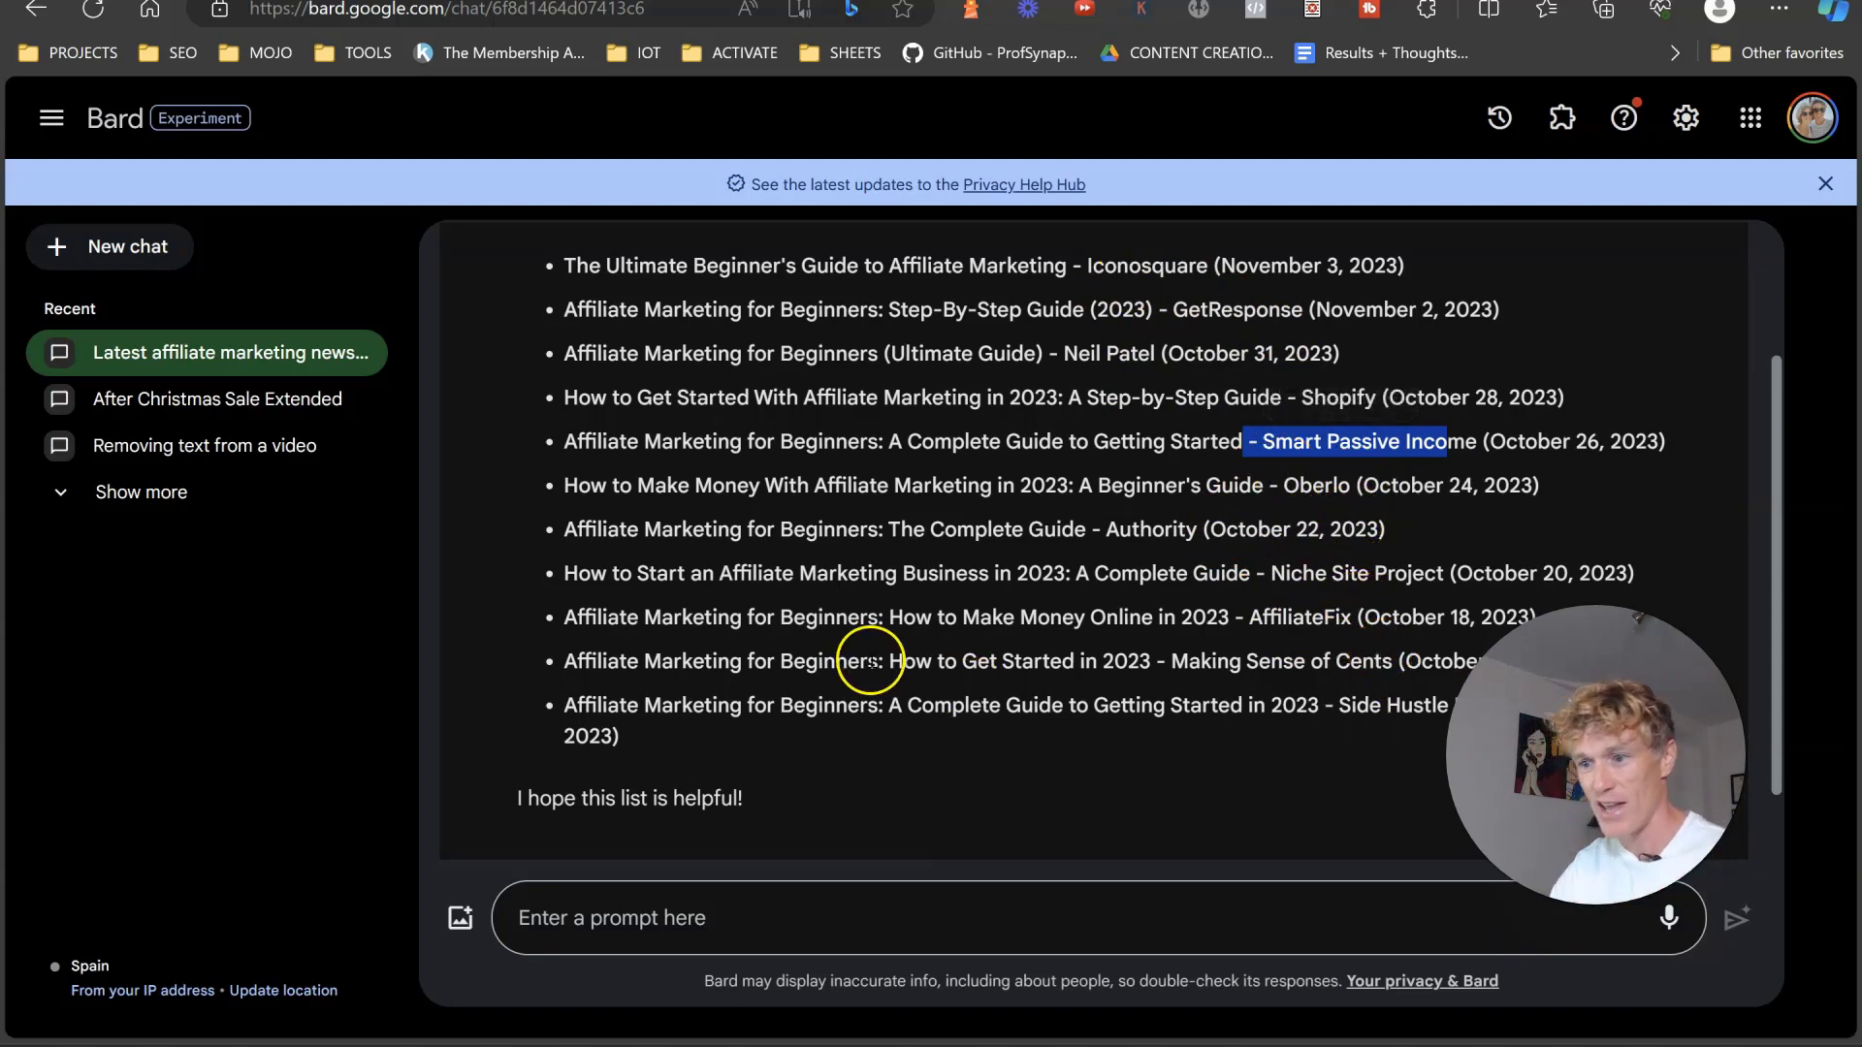
scroll(875, 658, down, 1)
scroll(878, 660, up, 1)
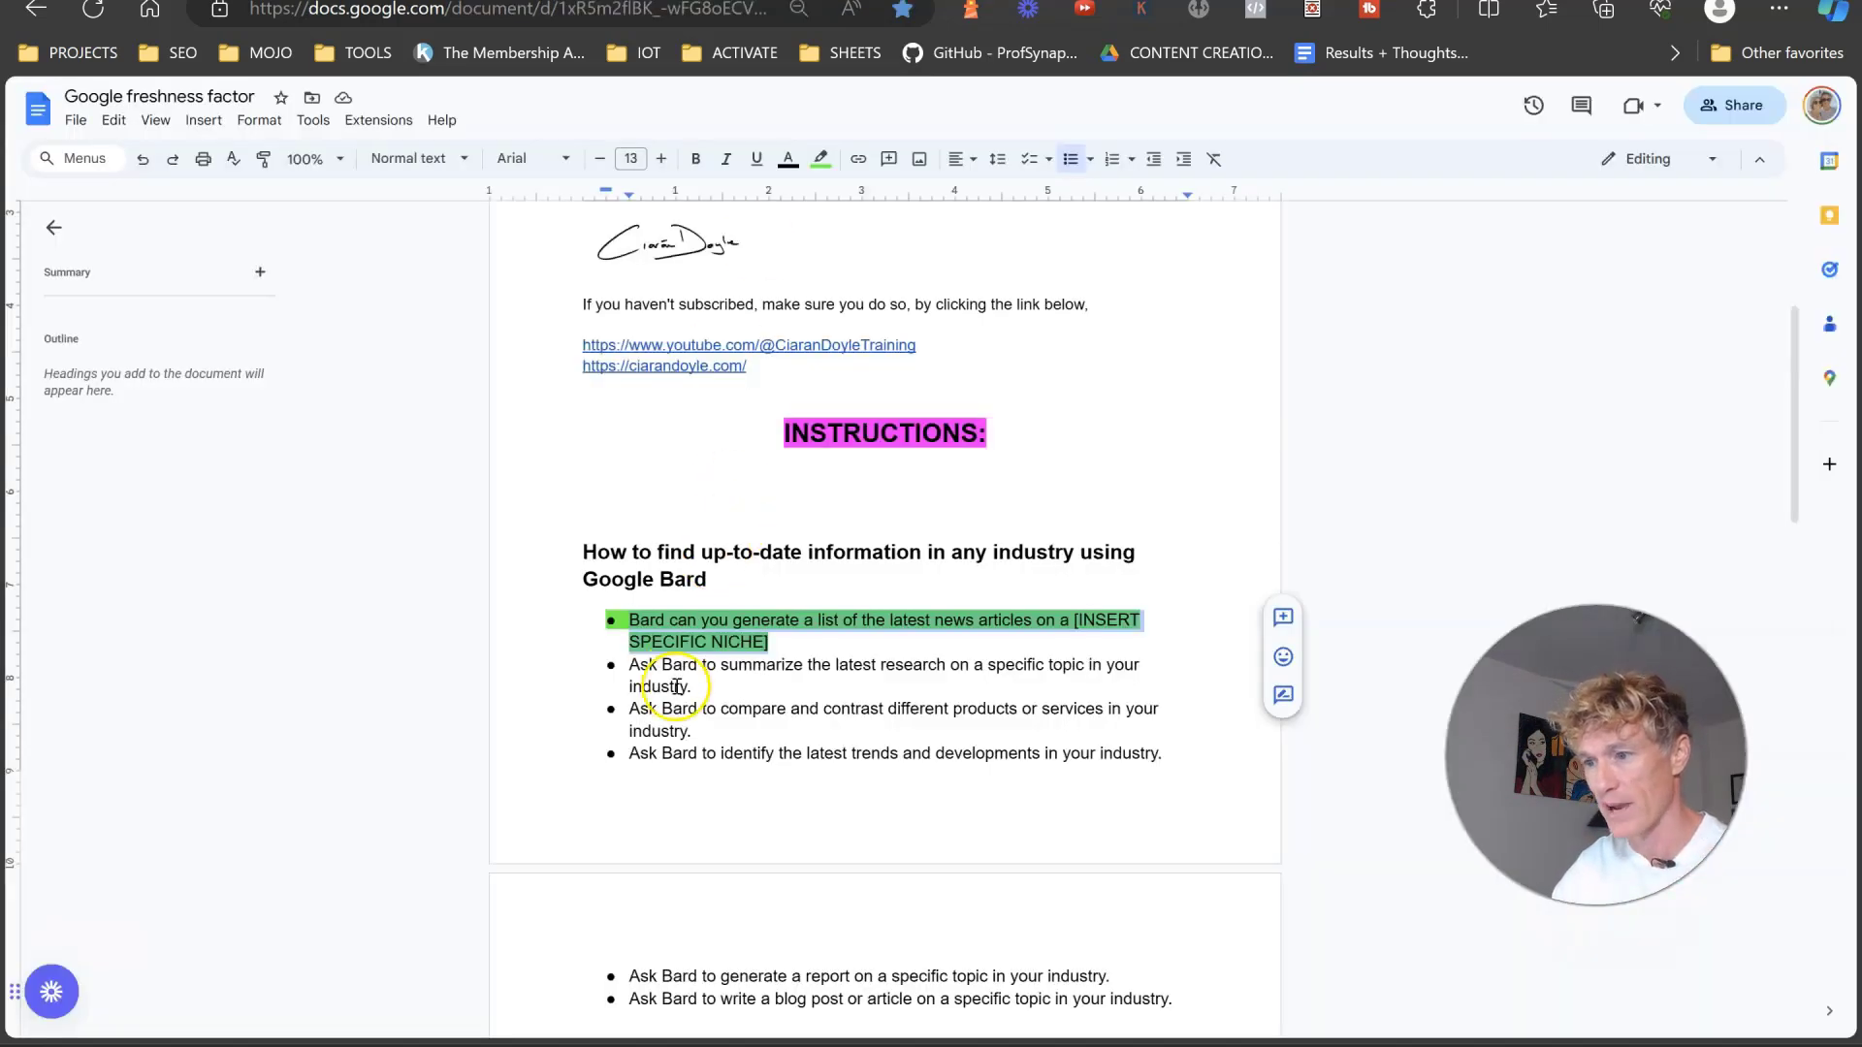
Copy the summarize-the-latest-research bullet and place the cursor in Bard's prompt box
drag(737, 686, 639, 669)
key(ctrl+c)
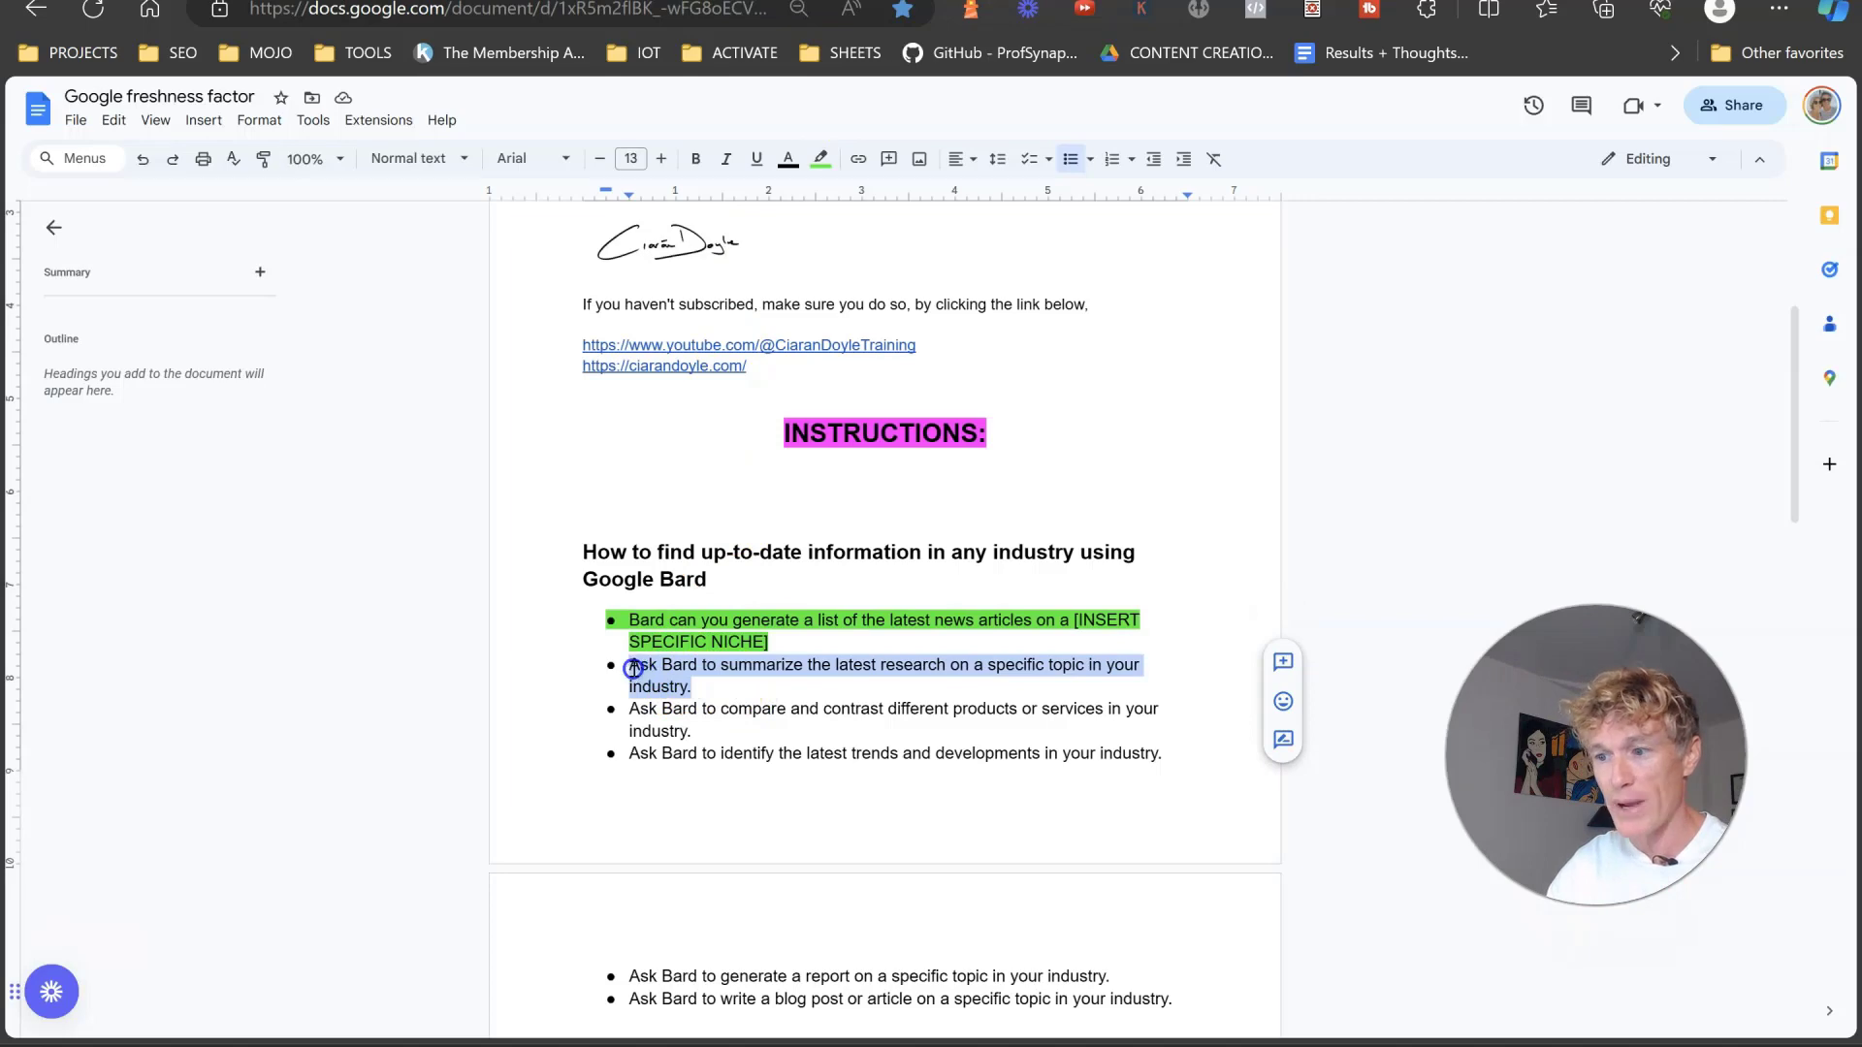
right_click(633, 667)
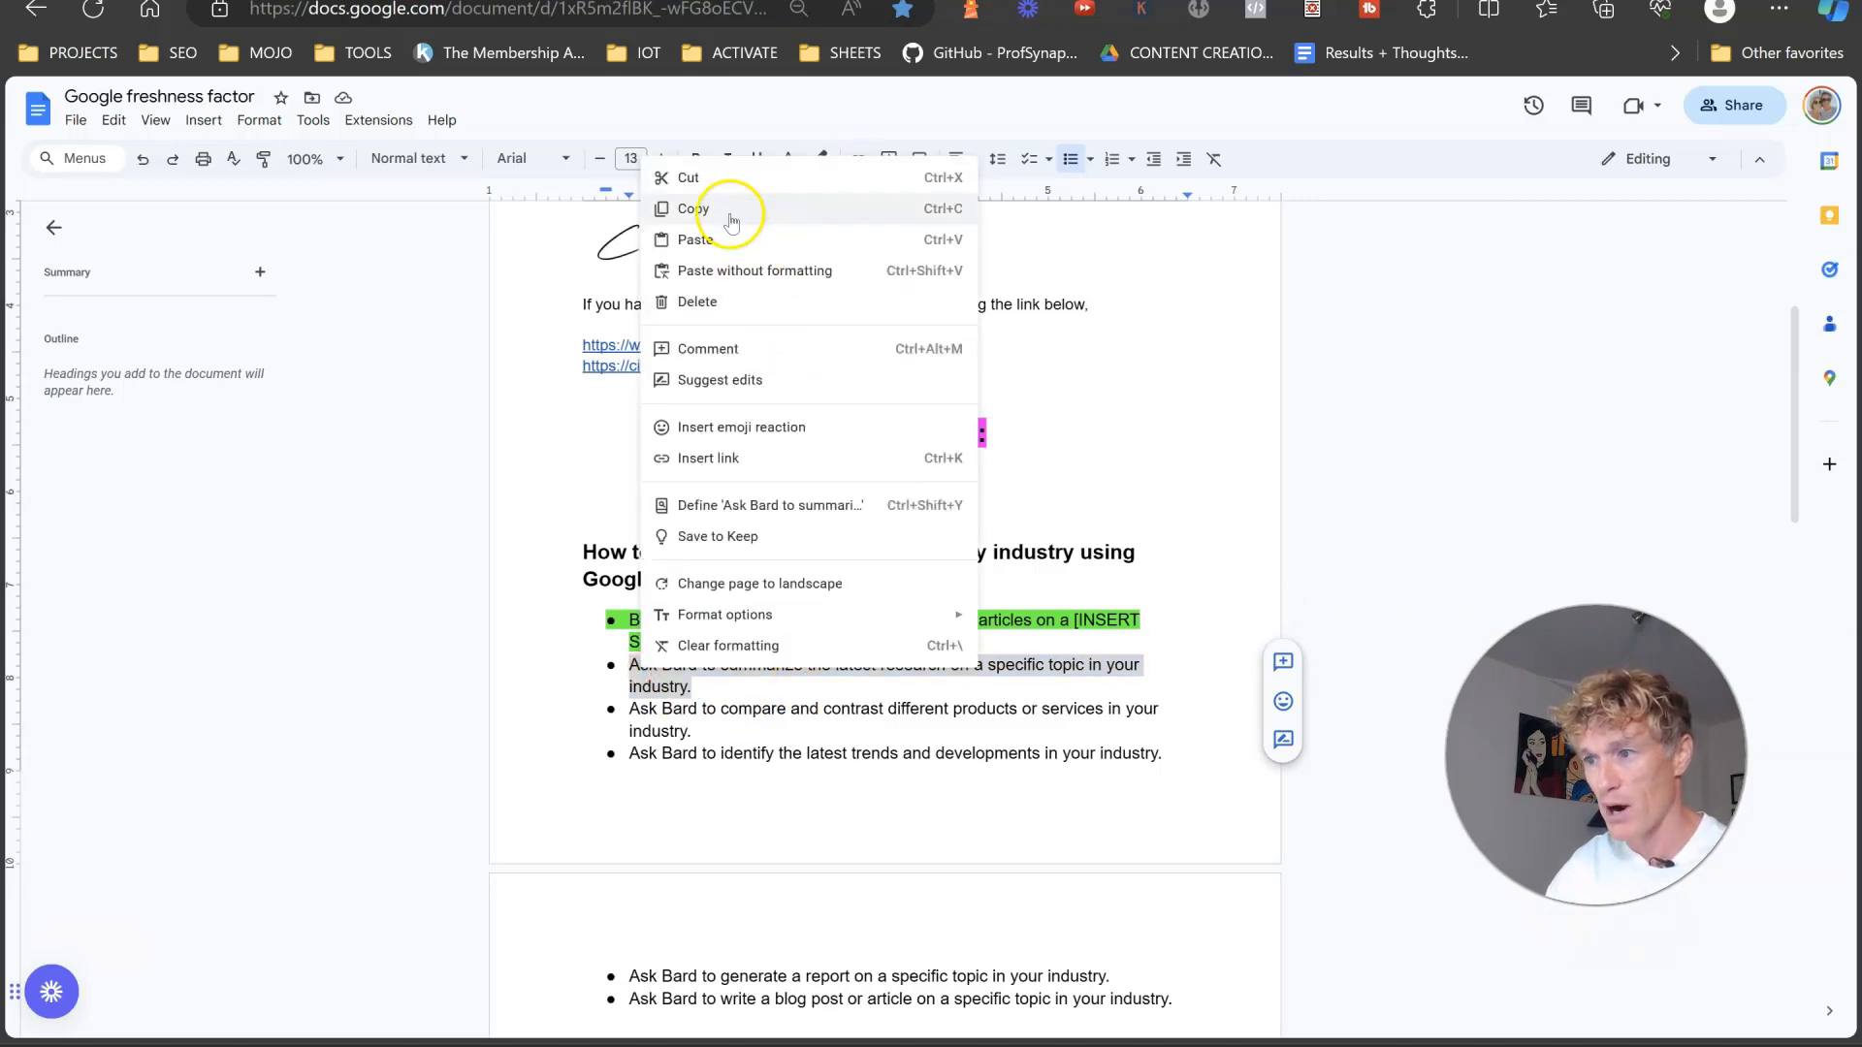
click(727, 205)
click(320, 8)
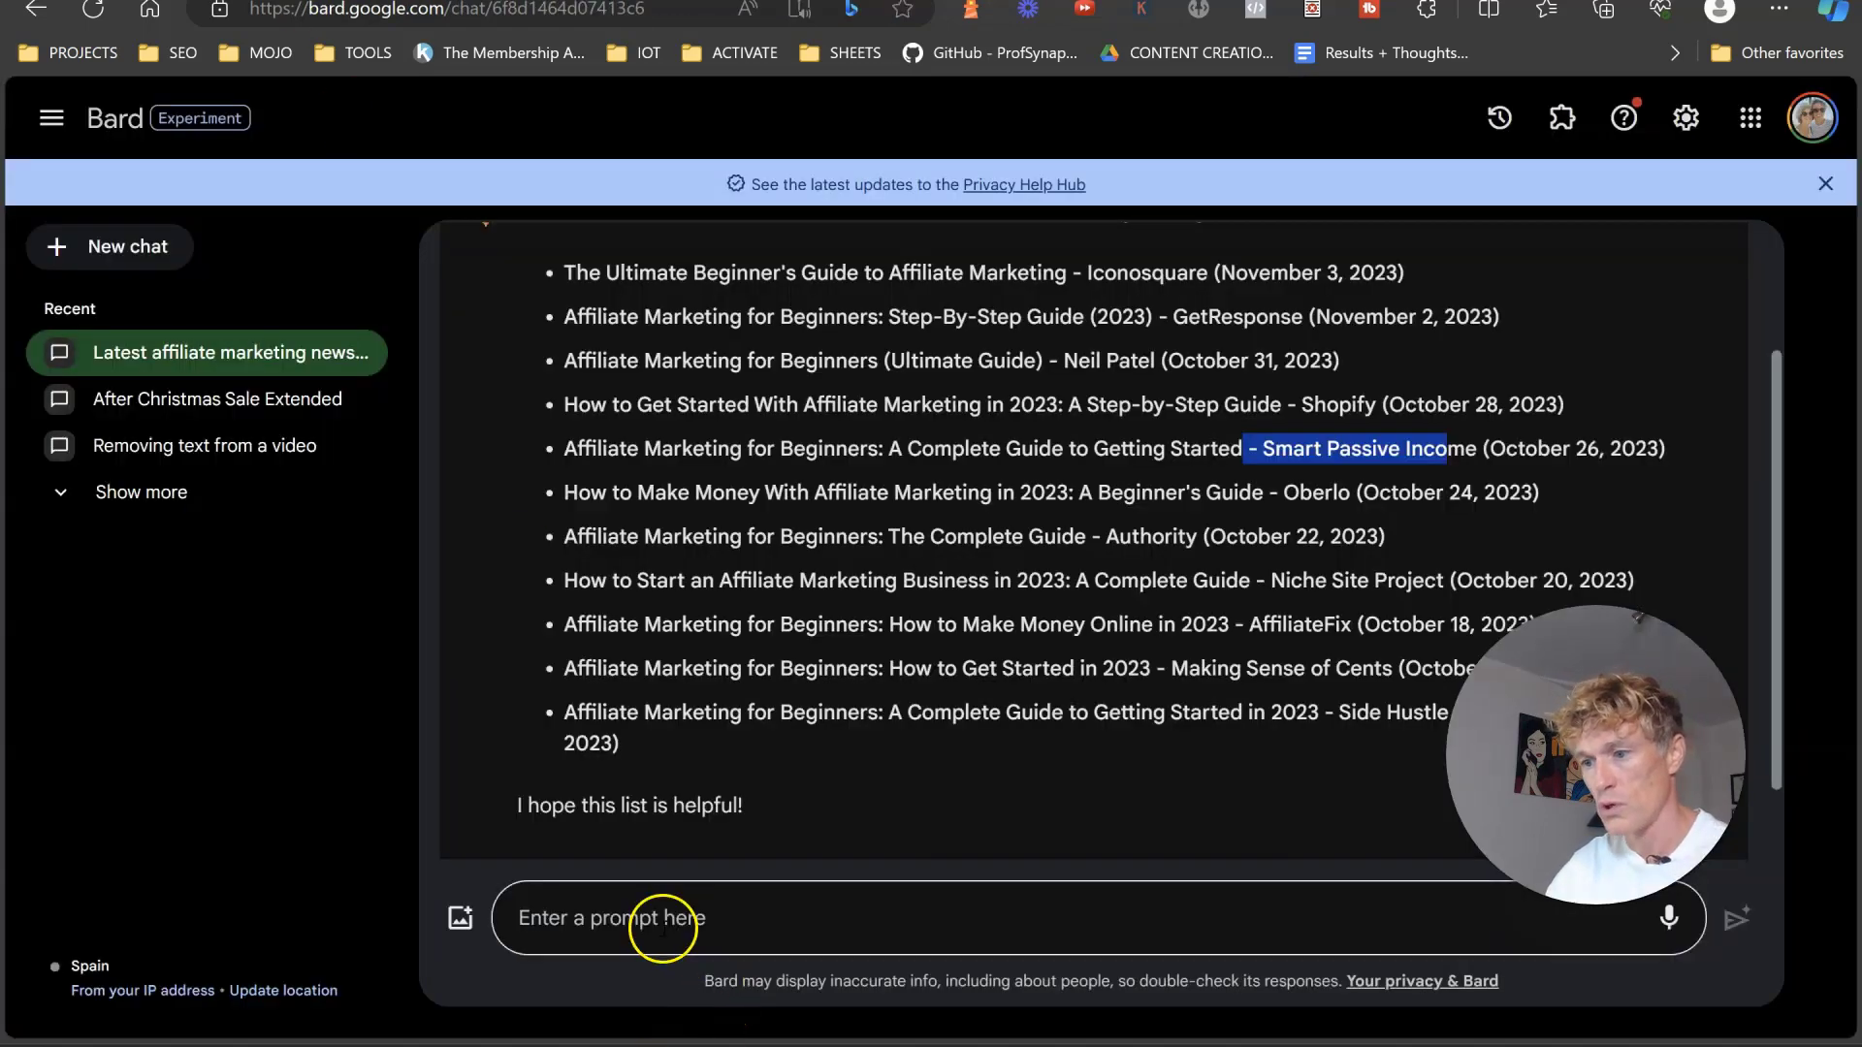
click(656, 921)
Paste the bullet, edit it to 'Bard can summarize the latest research from these articles.' and send it
key(ctrl+v)
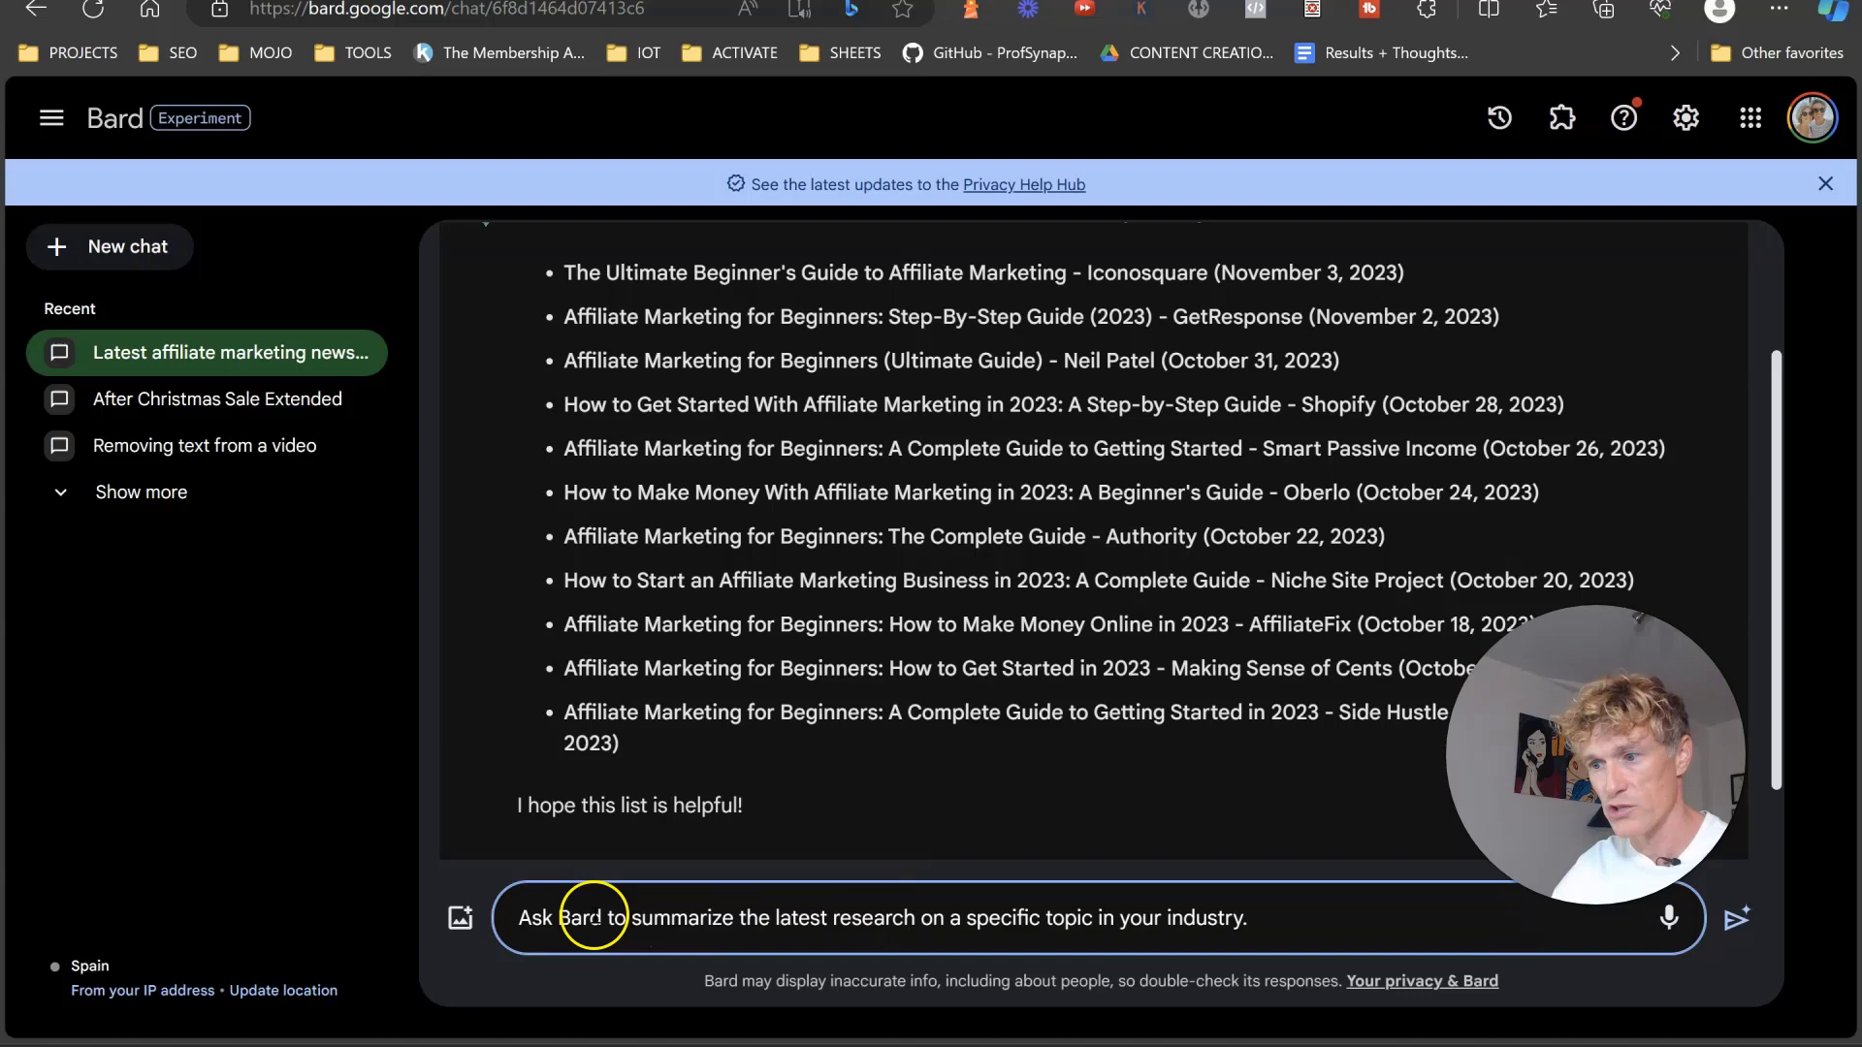
drag(558, 917, 306, 922)
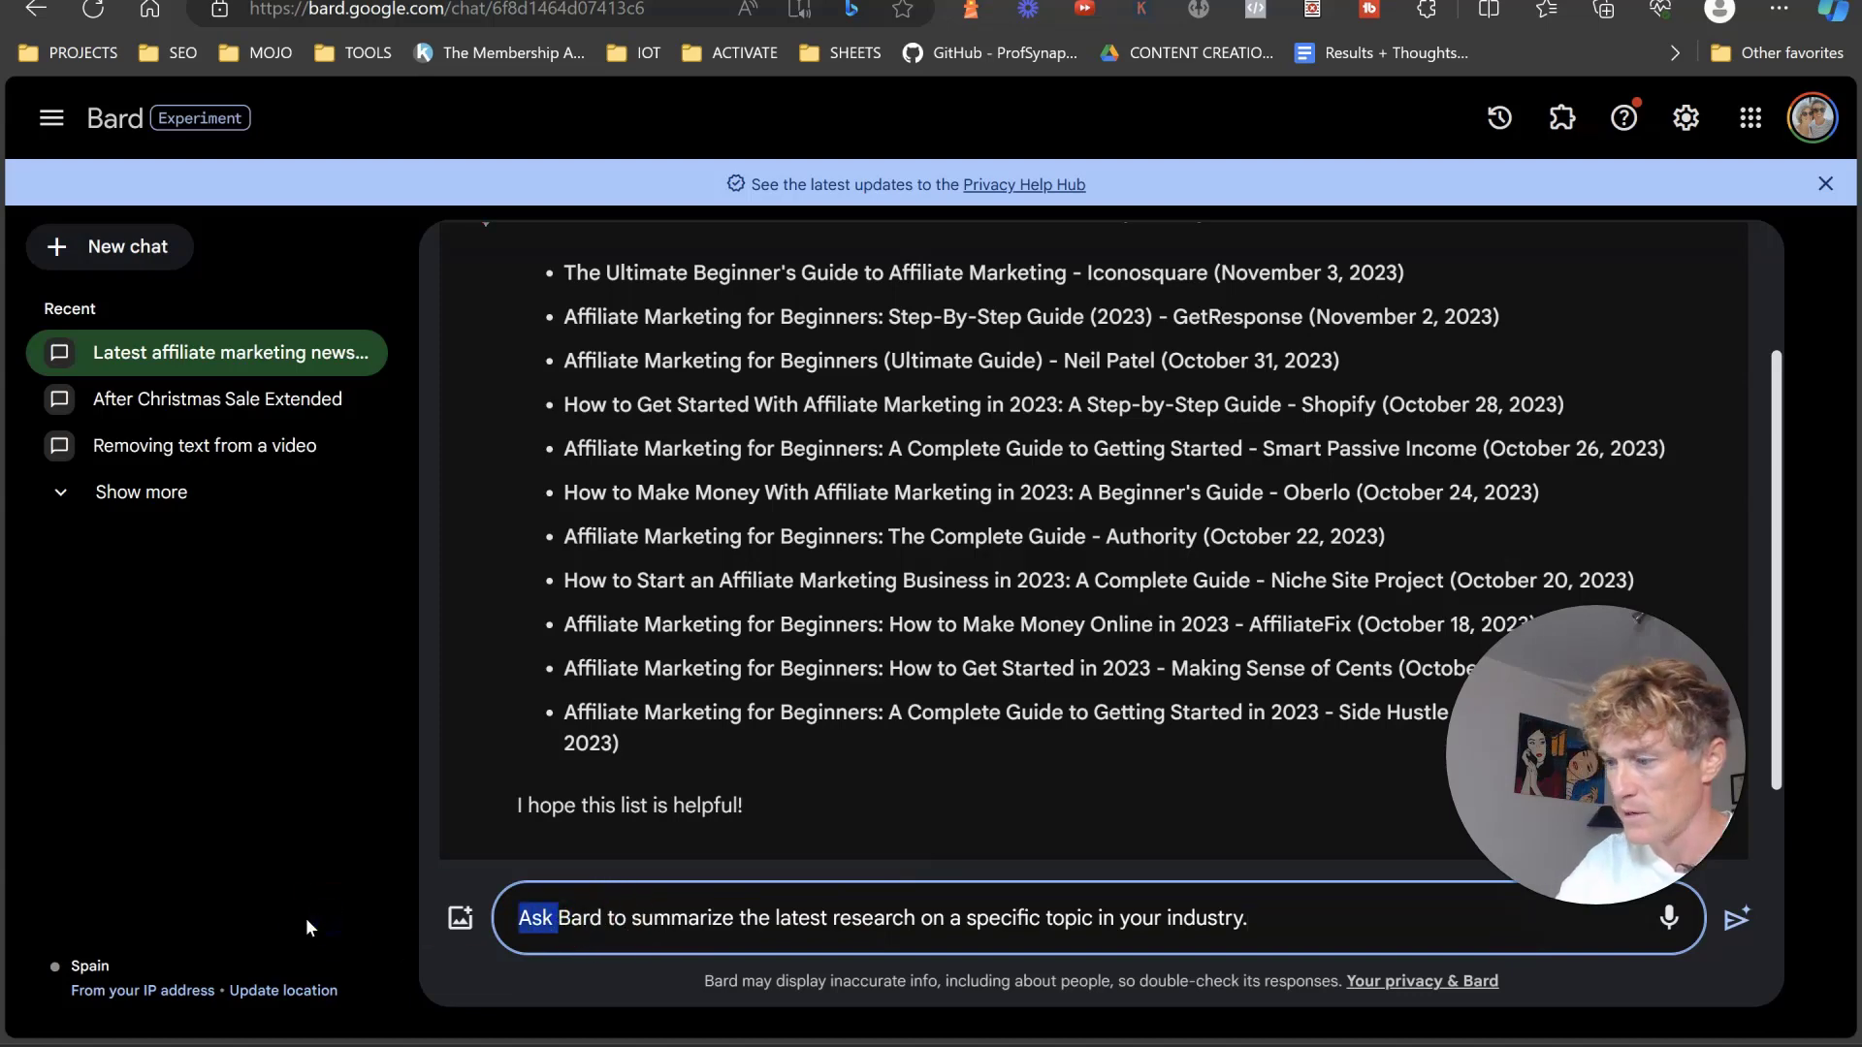
key(BackSpace)
key(Right)
key(Right)
key(Right)
key(Right)
key(Right)
key(Right)
key(Right)
key(BackSpace)
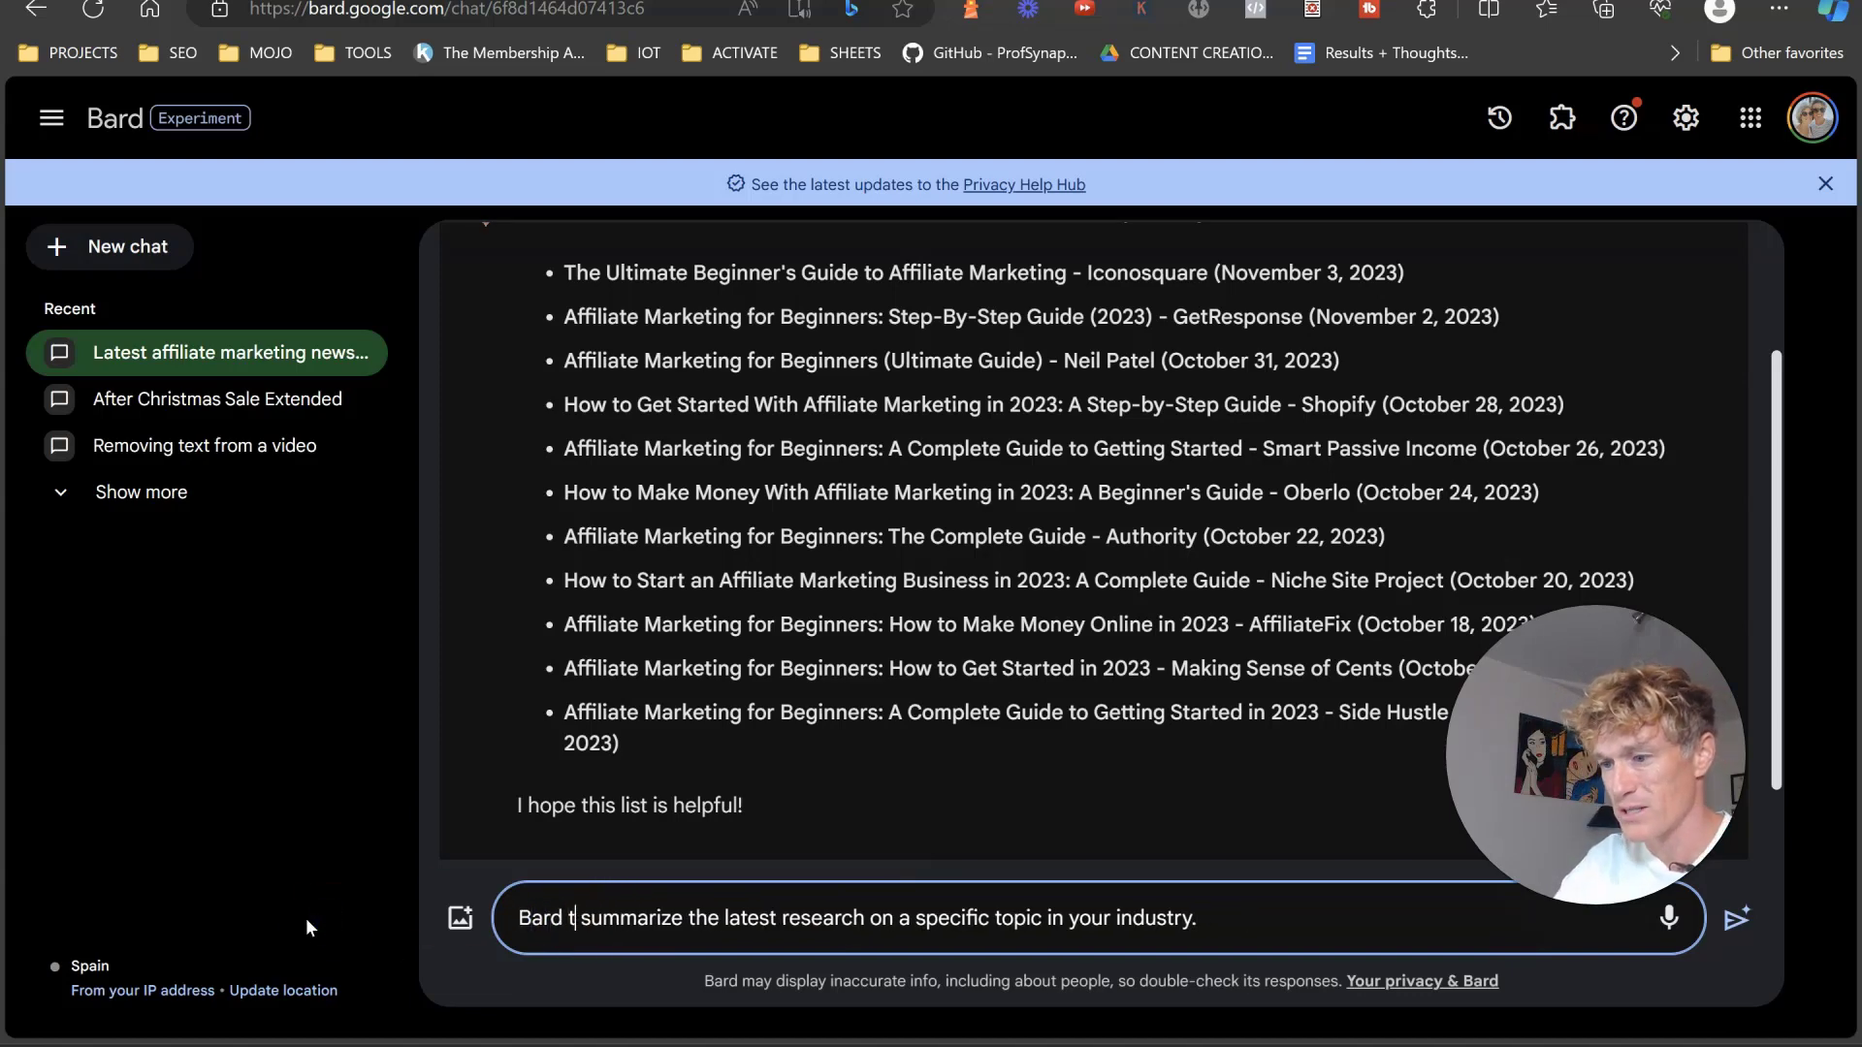
key(BackSpace)
text(can)
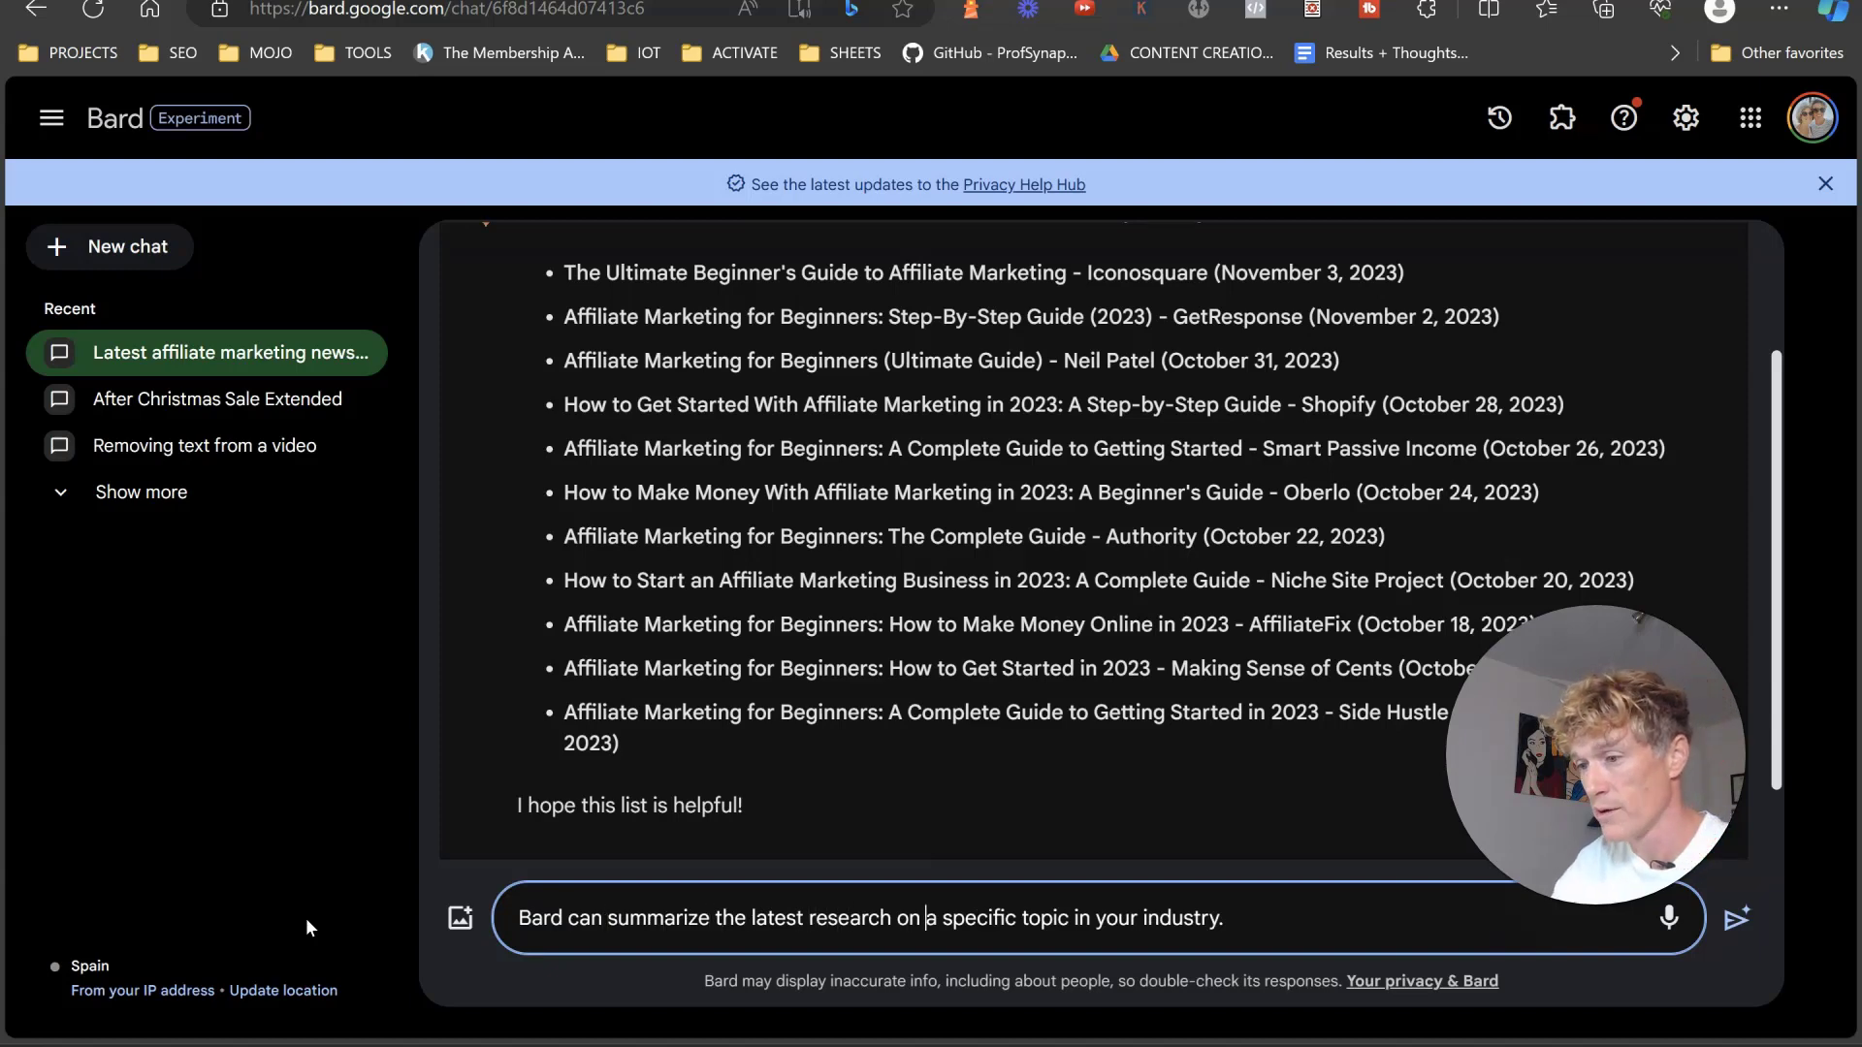
text(from these )
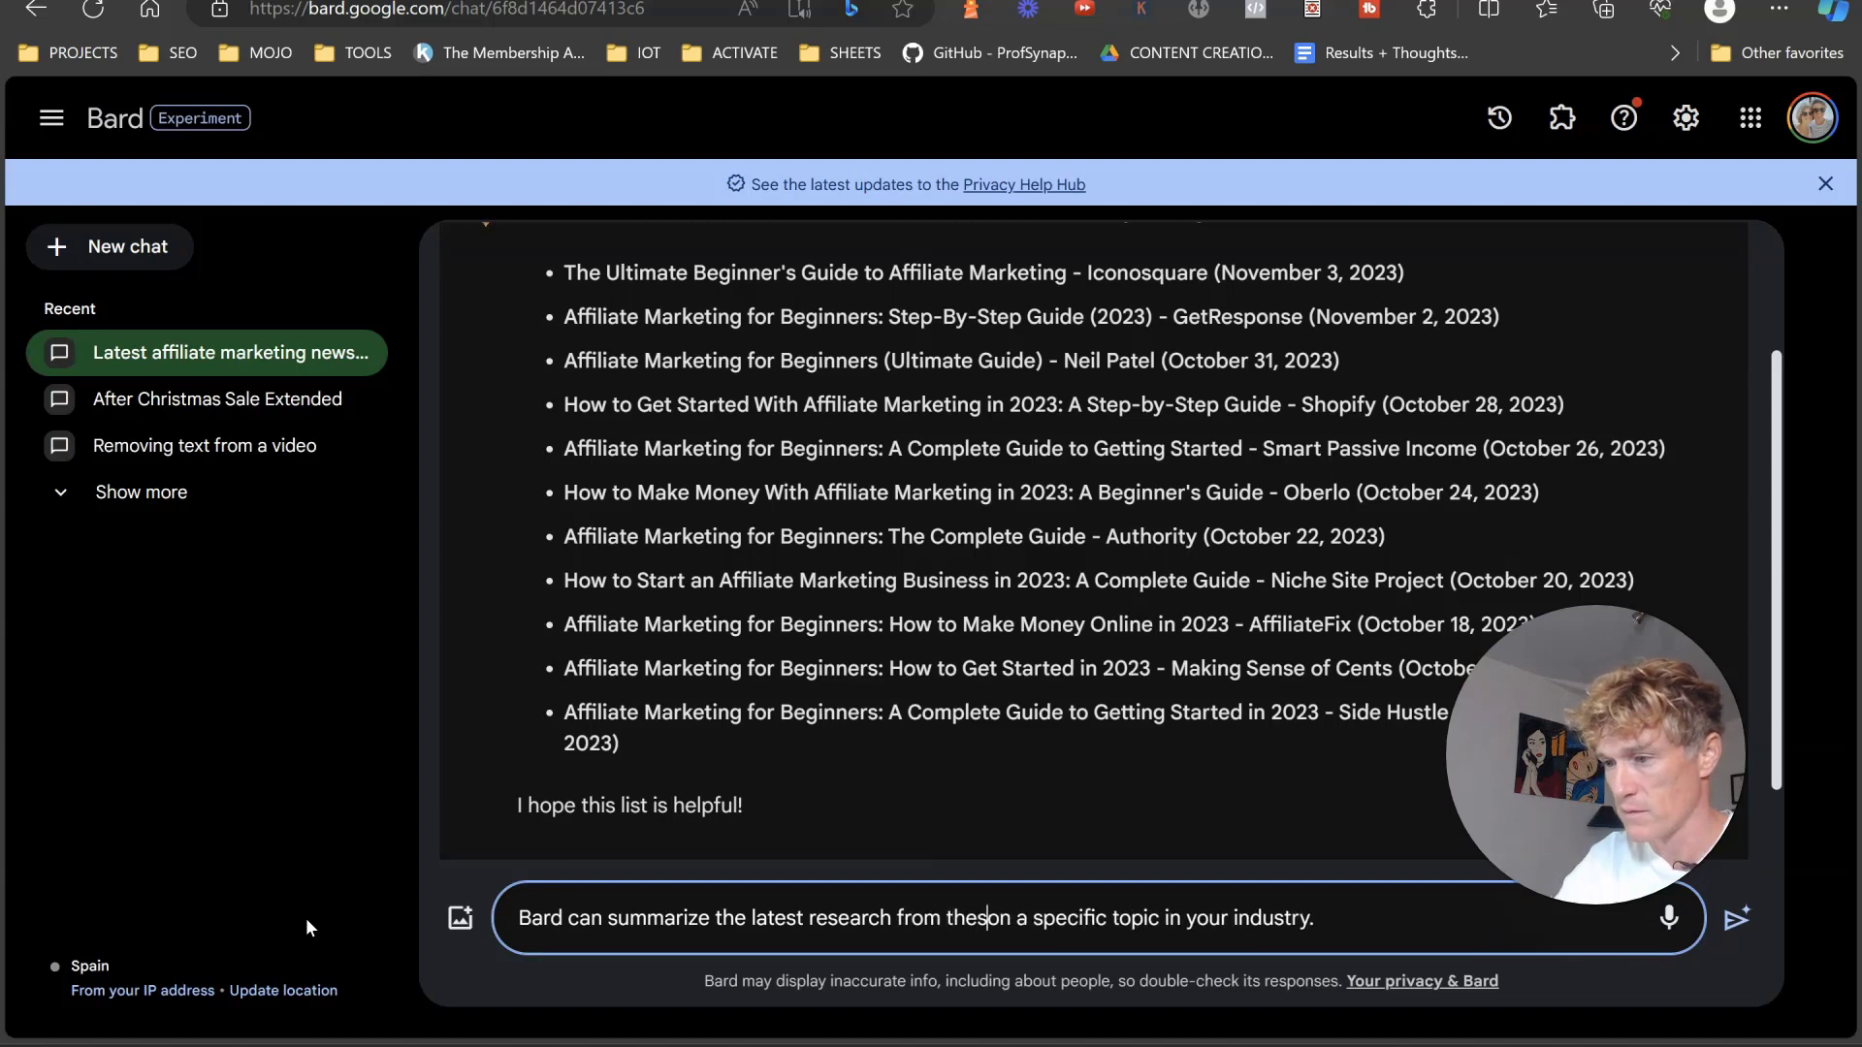
text(articles)
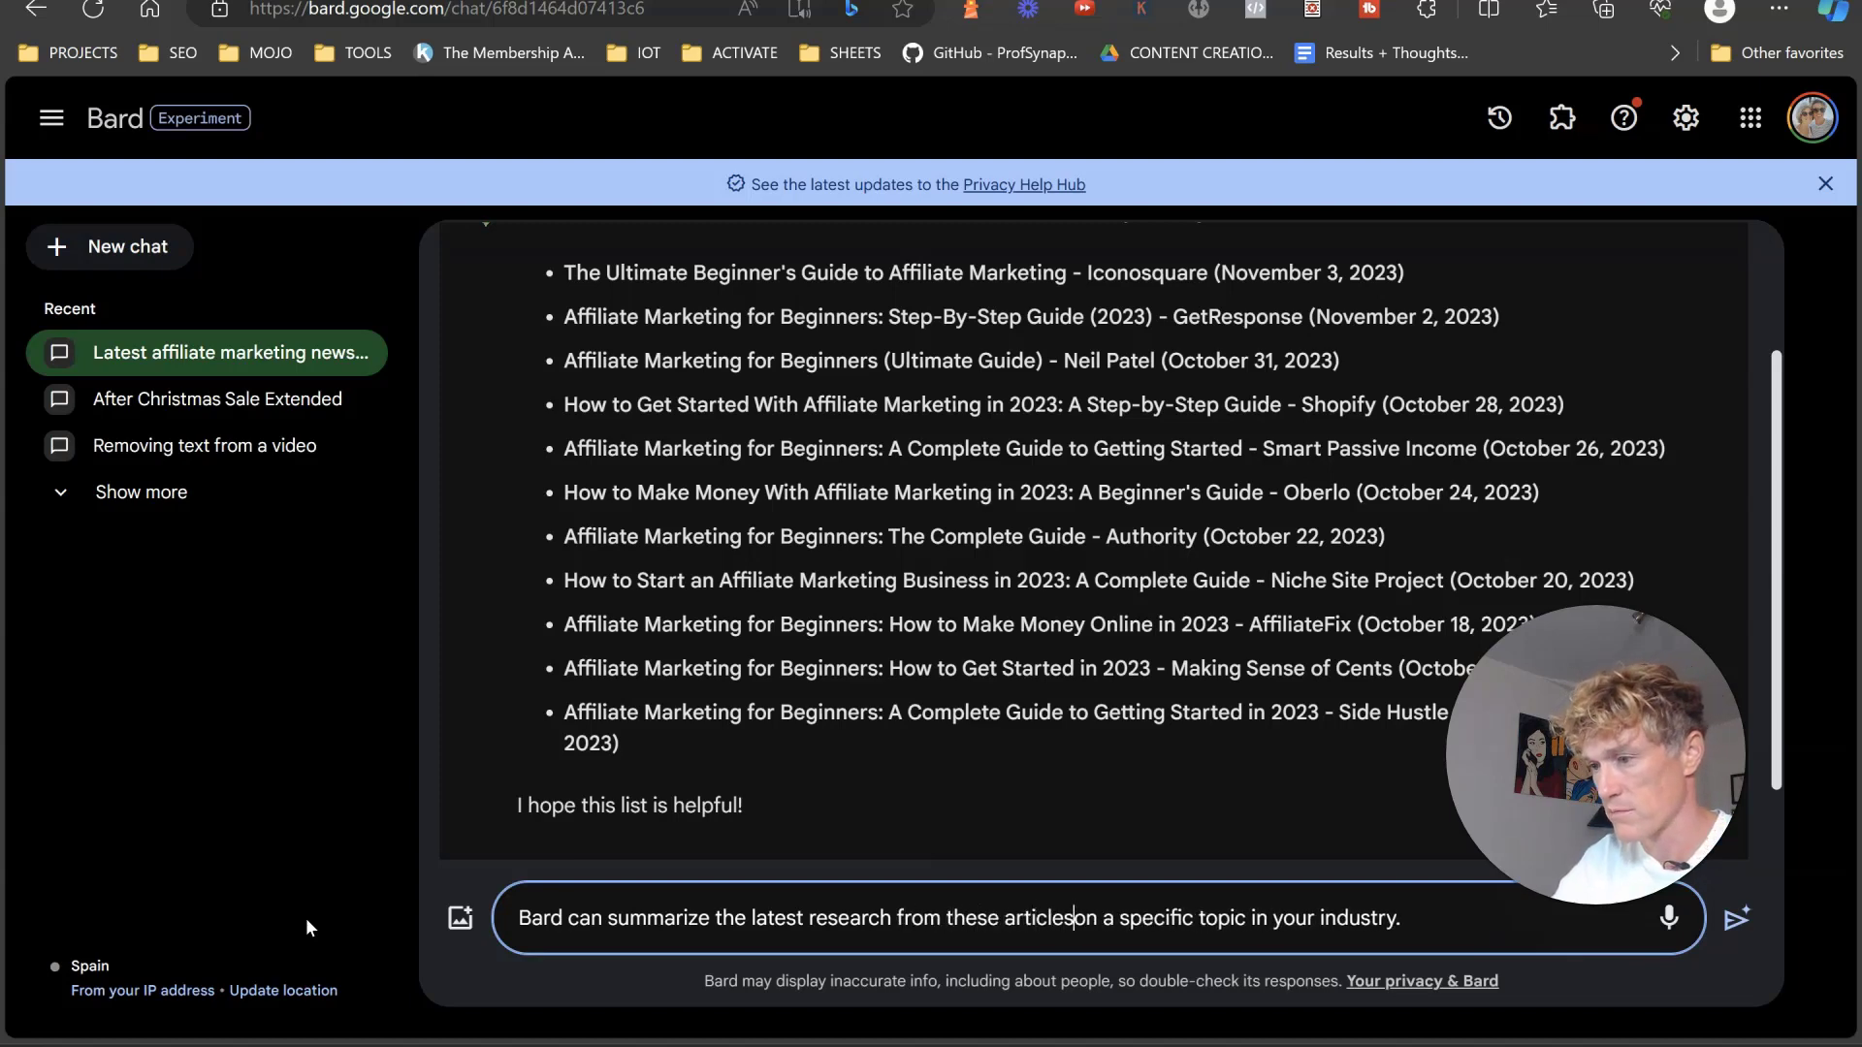
key(Delete)
text(.)
key(Delete)
key(Delete)
key(Delete)
key(Delete)
key(Delete)
key(Delete)
key(Delete)
key(Delete)
key(Delete)
key(Delete)
key(Delete)
key(Delete)
key(Delete)
key(Delete)
key(Delete)
key(Delete)
key(Delete)
key(Delete)
key(Delete)
key(Delete)
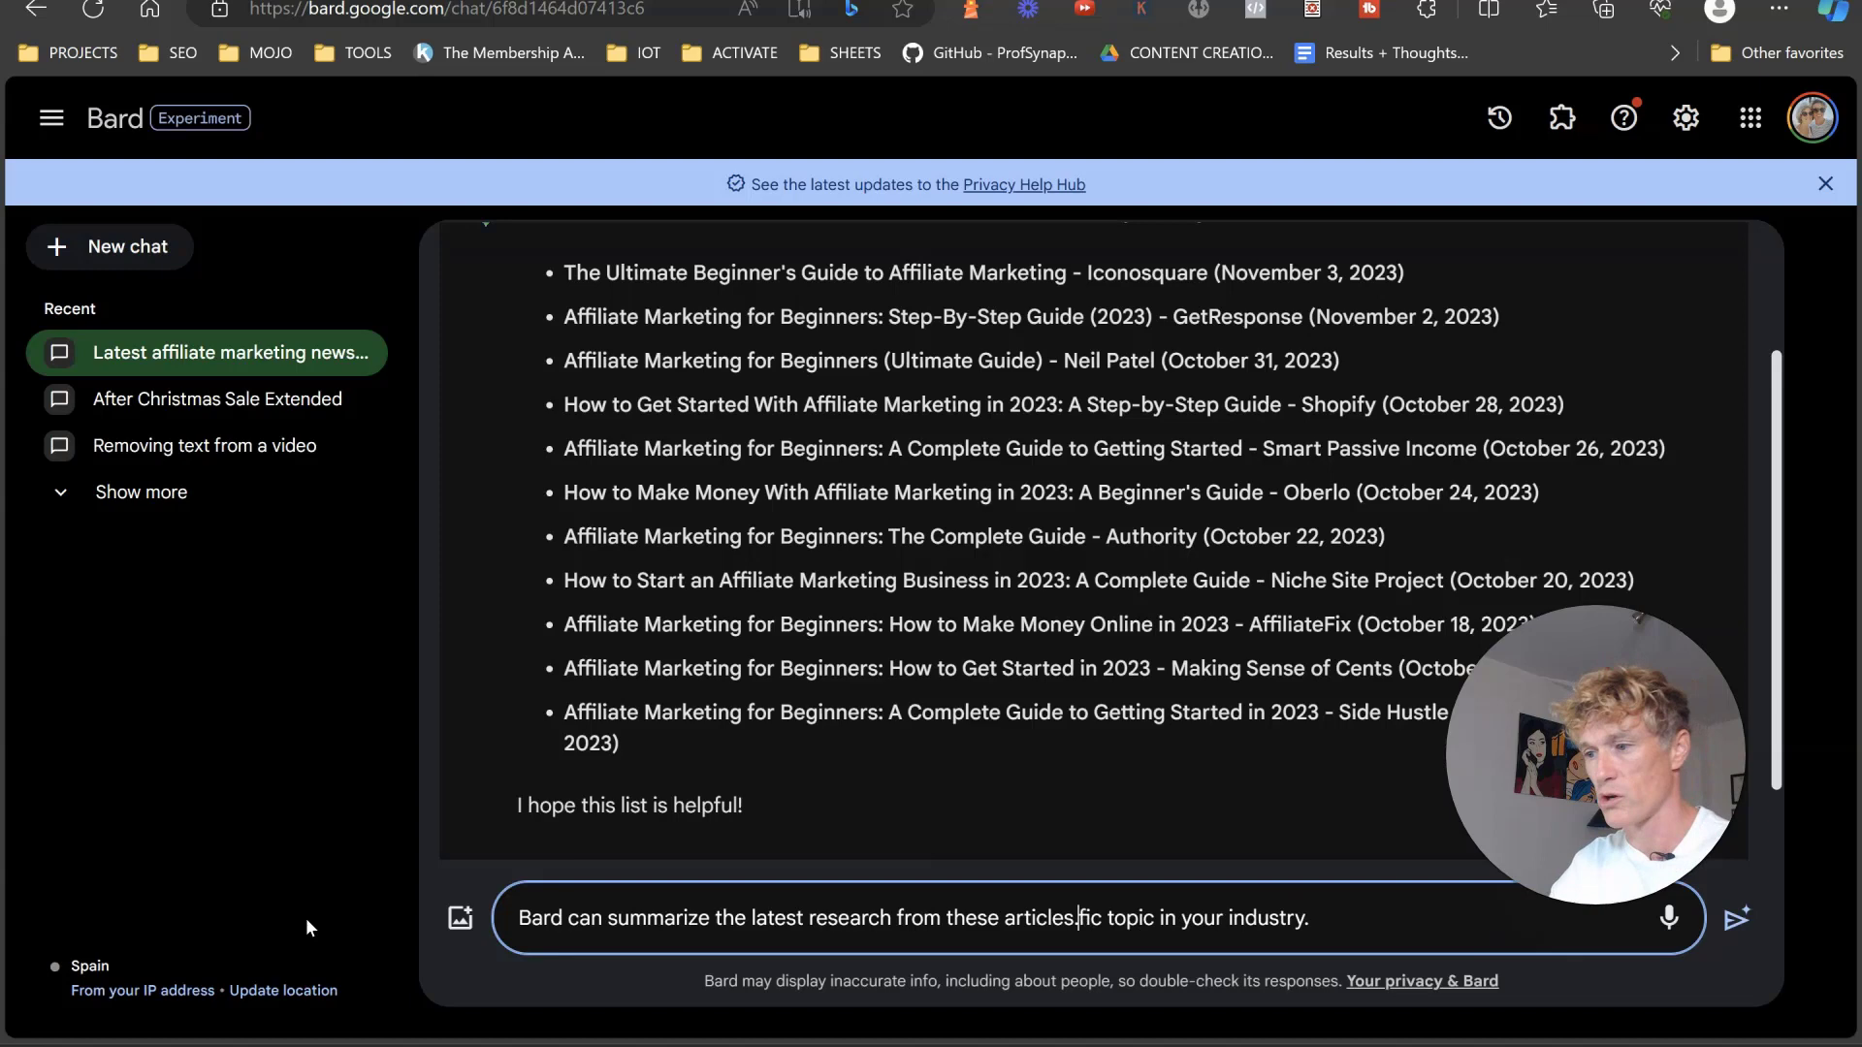
key(Delete)
key(Delete)
key(Delete)
key(Delete)
key(Delete)
key(Delete)
key(Delete)
key(Delete)
key(Delete)
key(Delete)
key(Delete)
key(Delete)
key(Return)
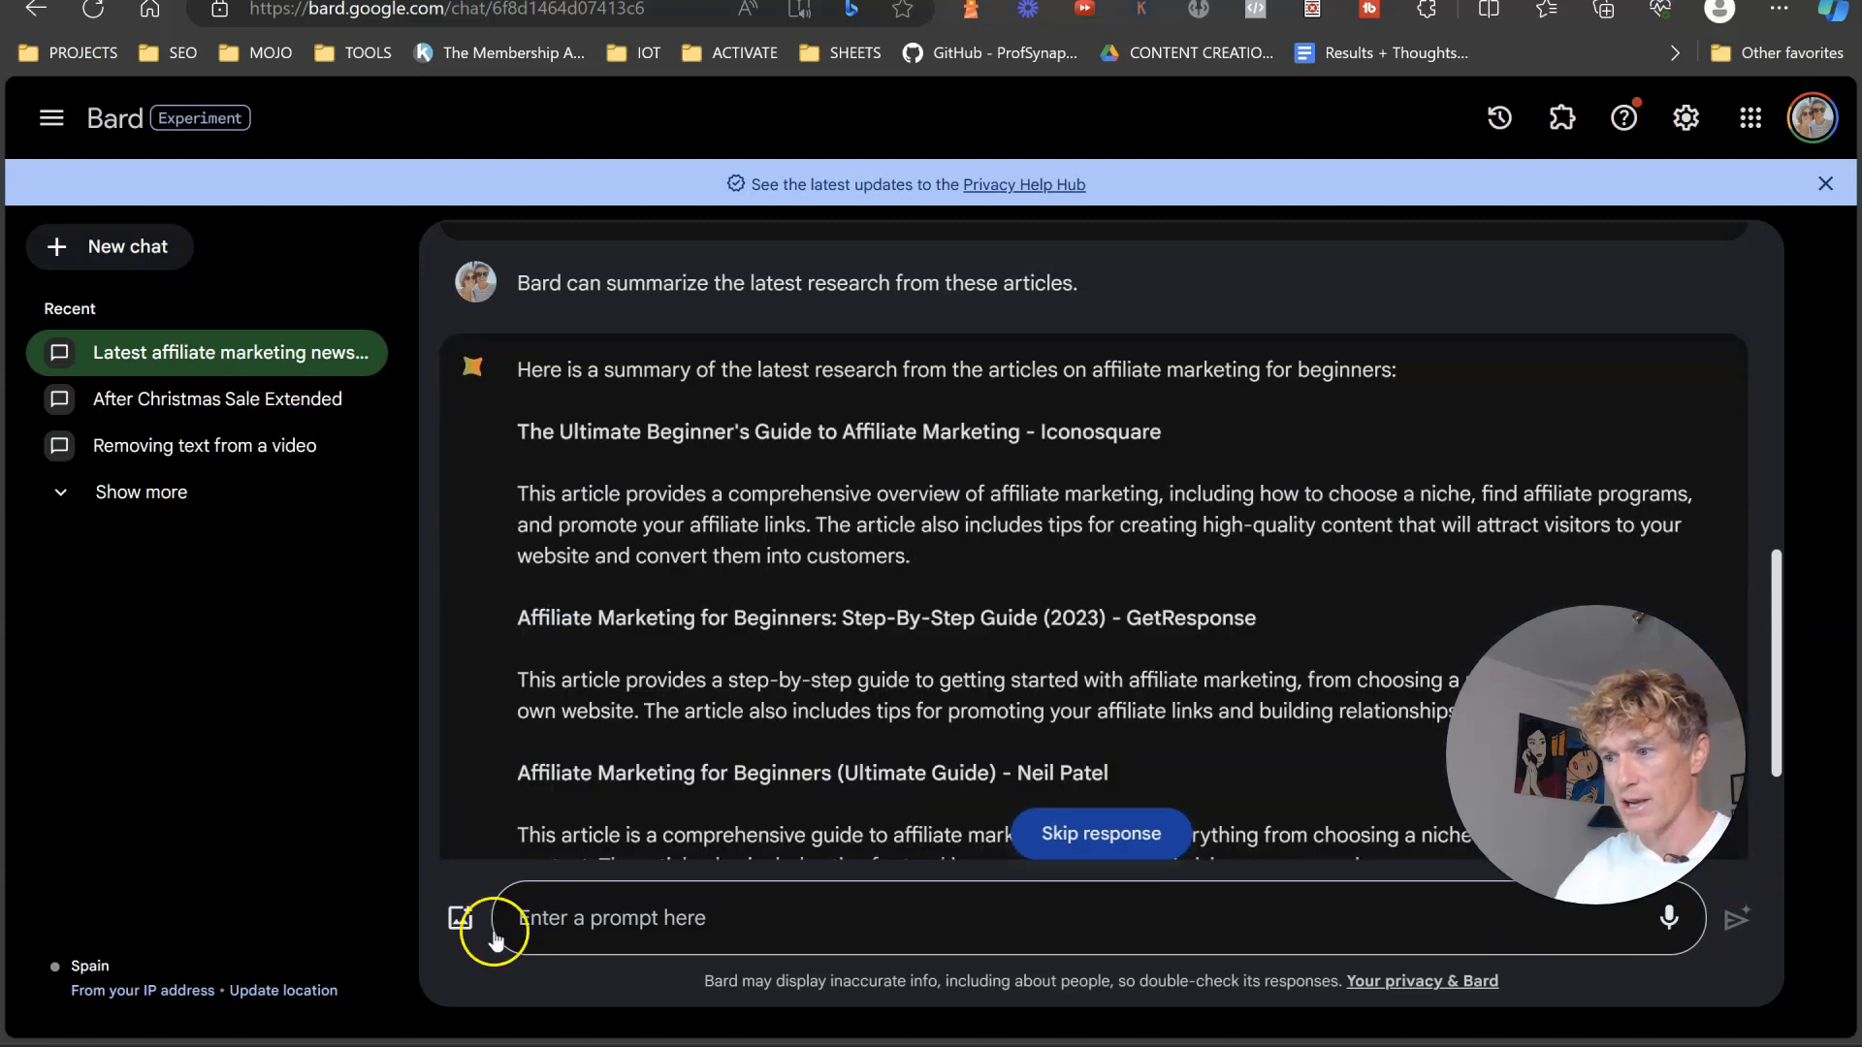
Scroll through Bard's article-by-article research summary
click(934, 483)
scroll(933, 484, down, 1)
scroll(981, 491, down, 1)
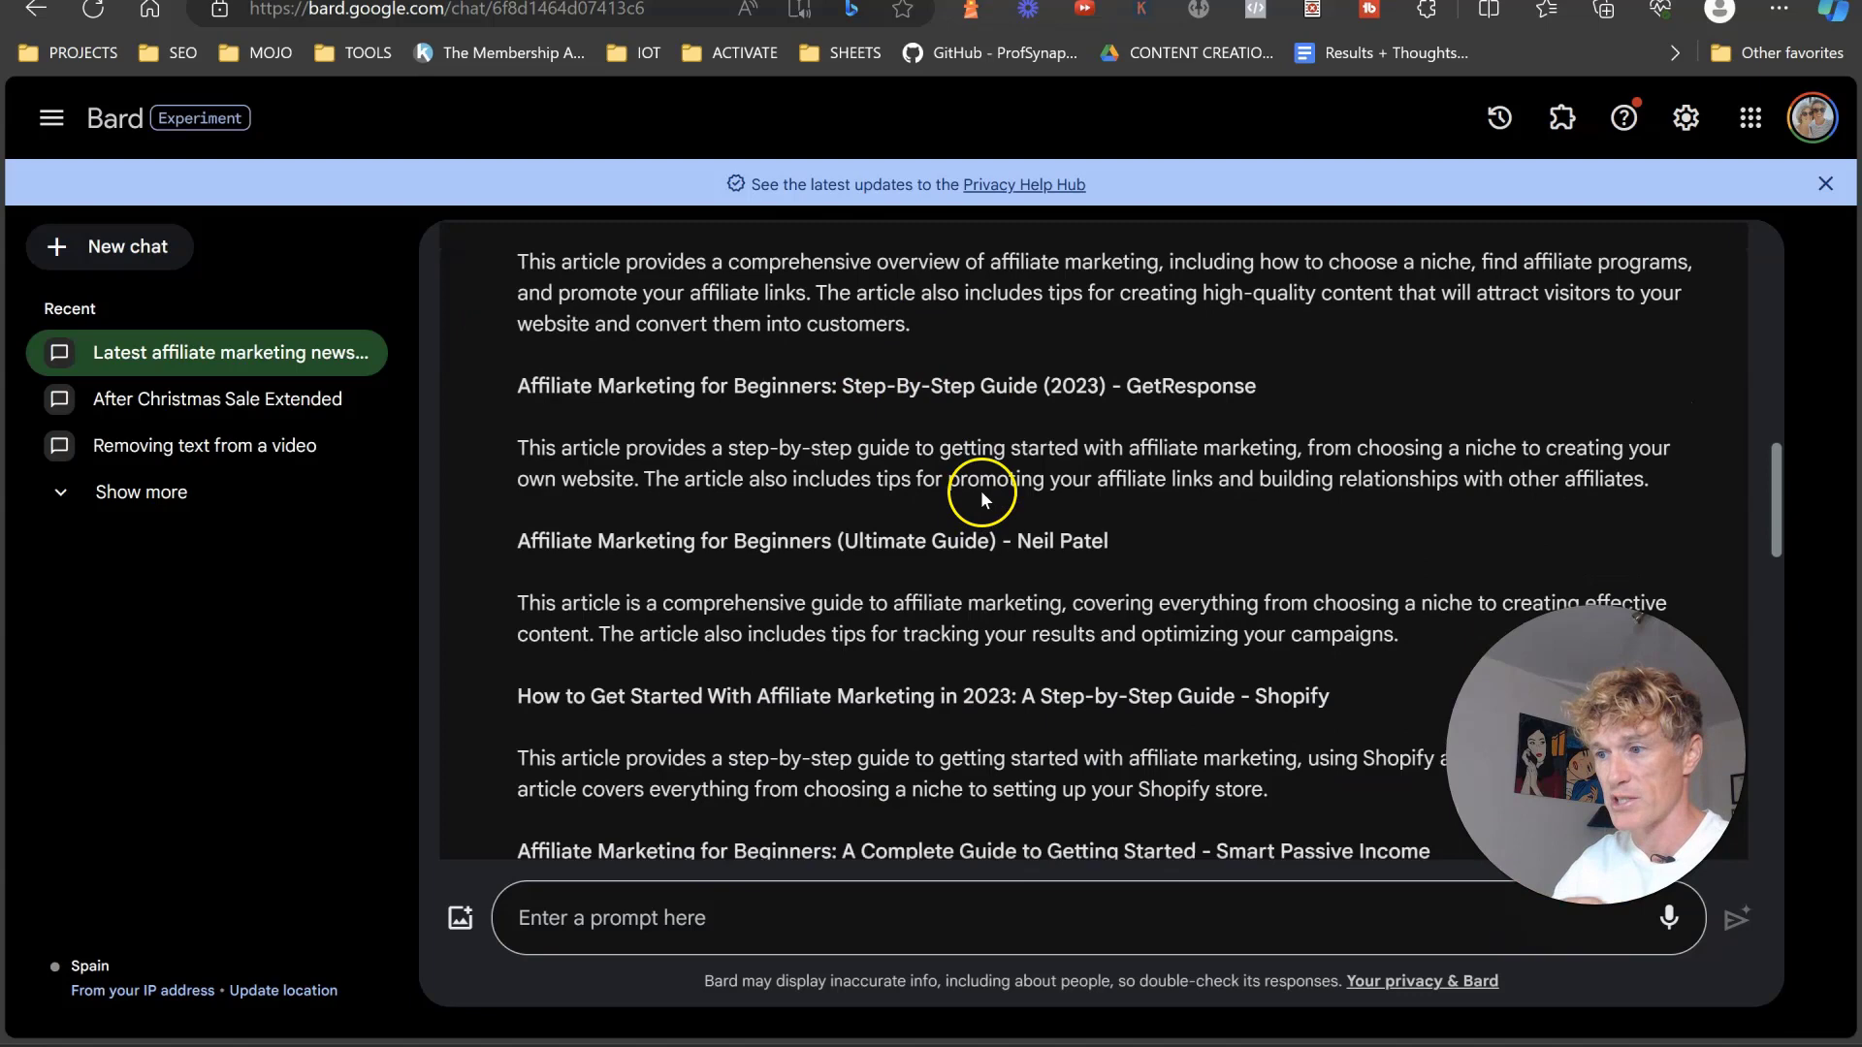
scroll(955, 495, down, 1)
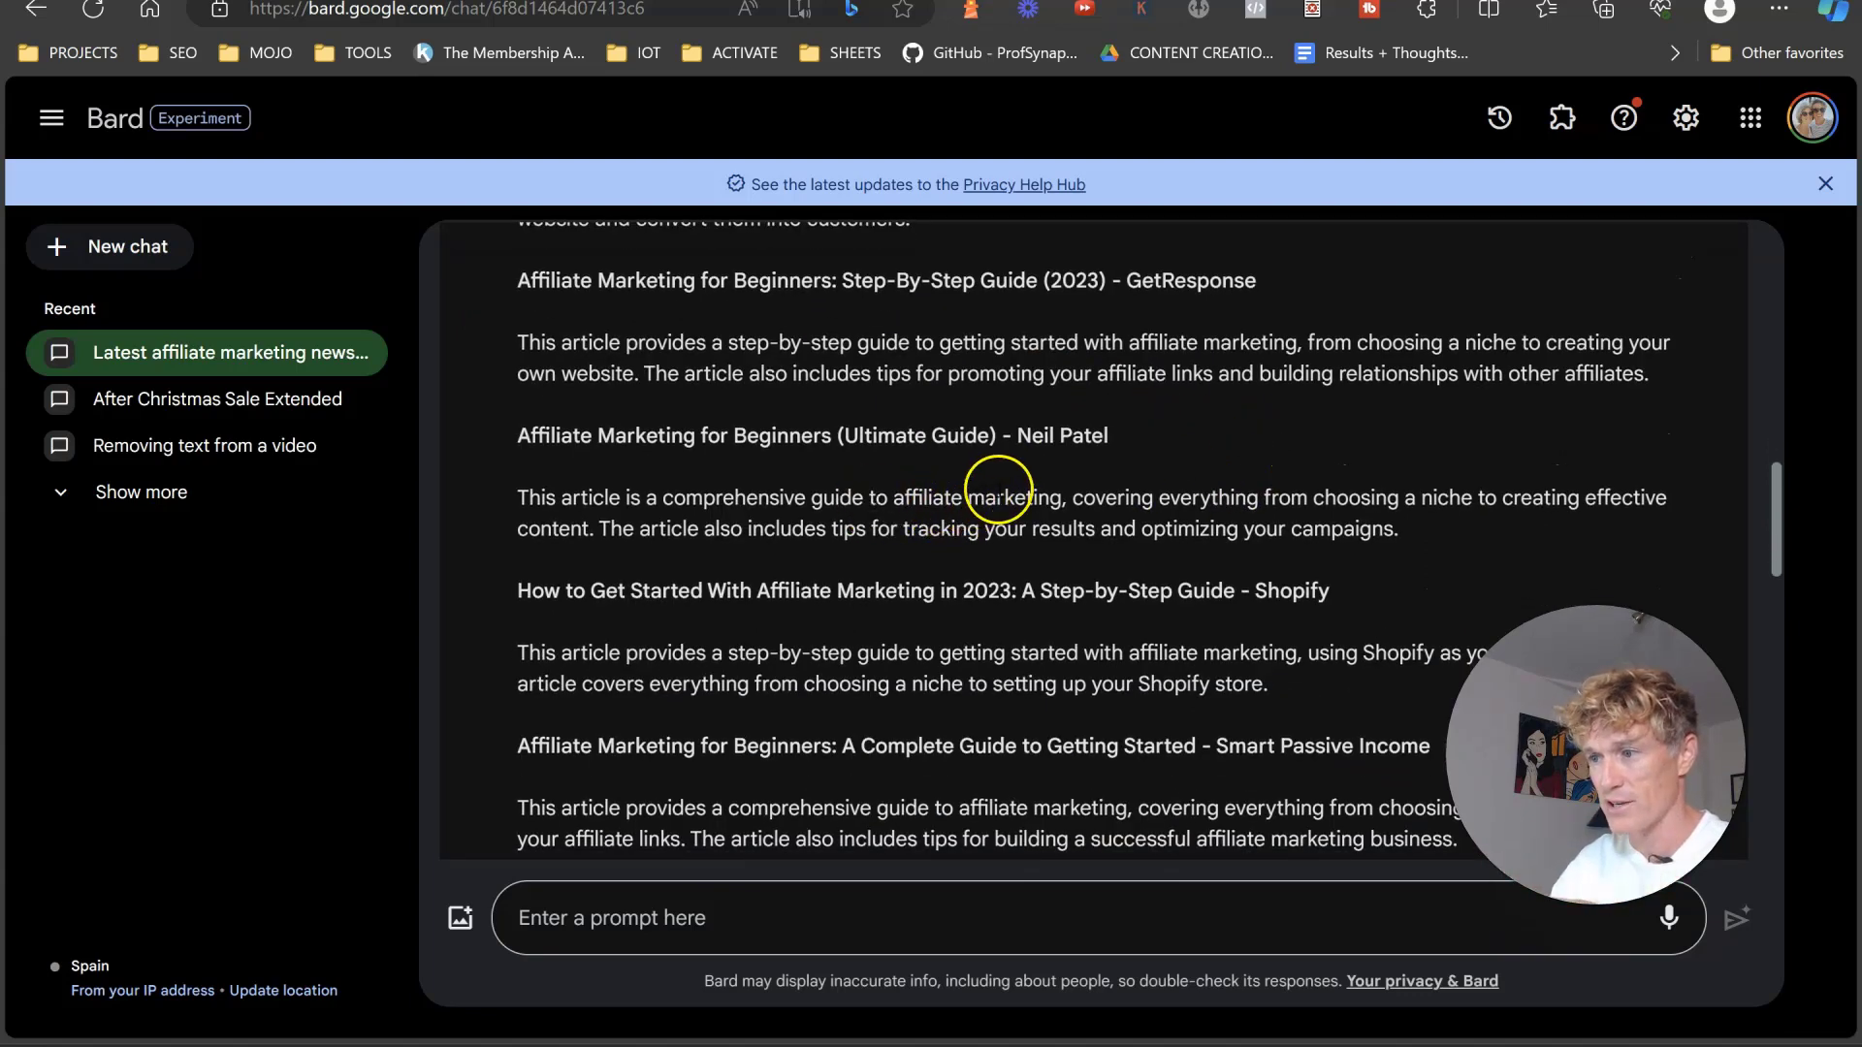
scroll(998, 484, down, 1)
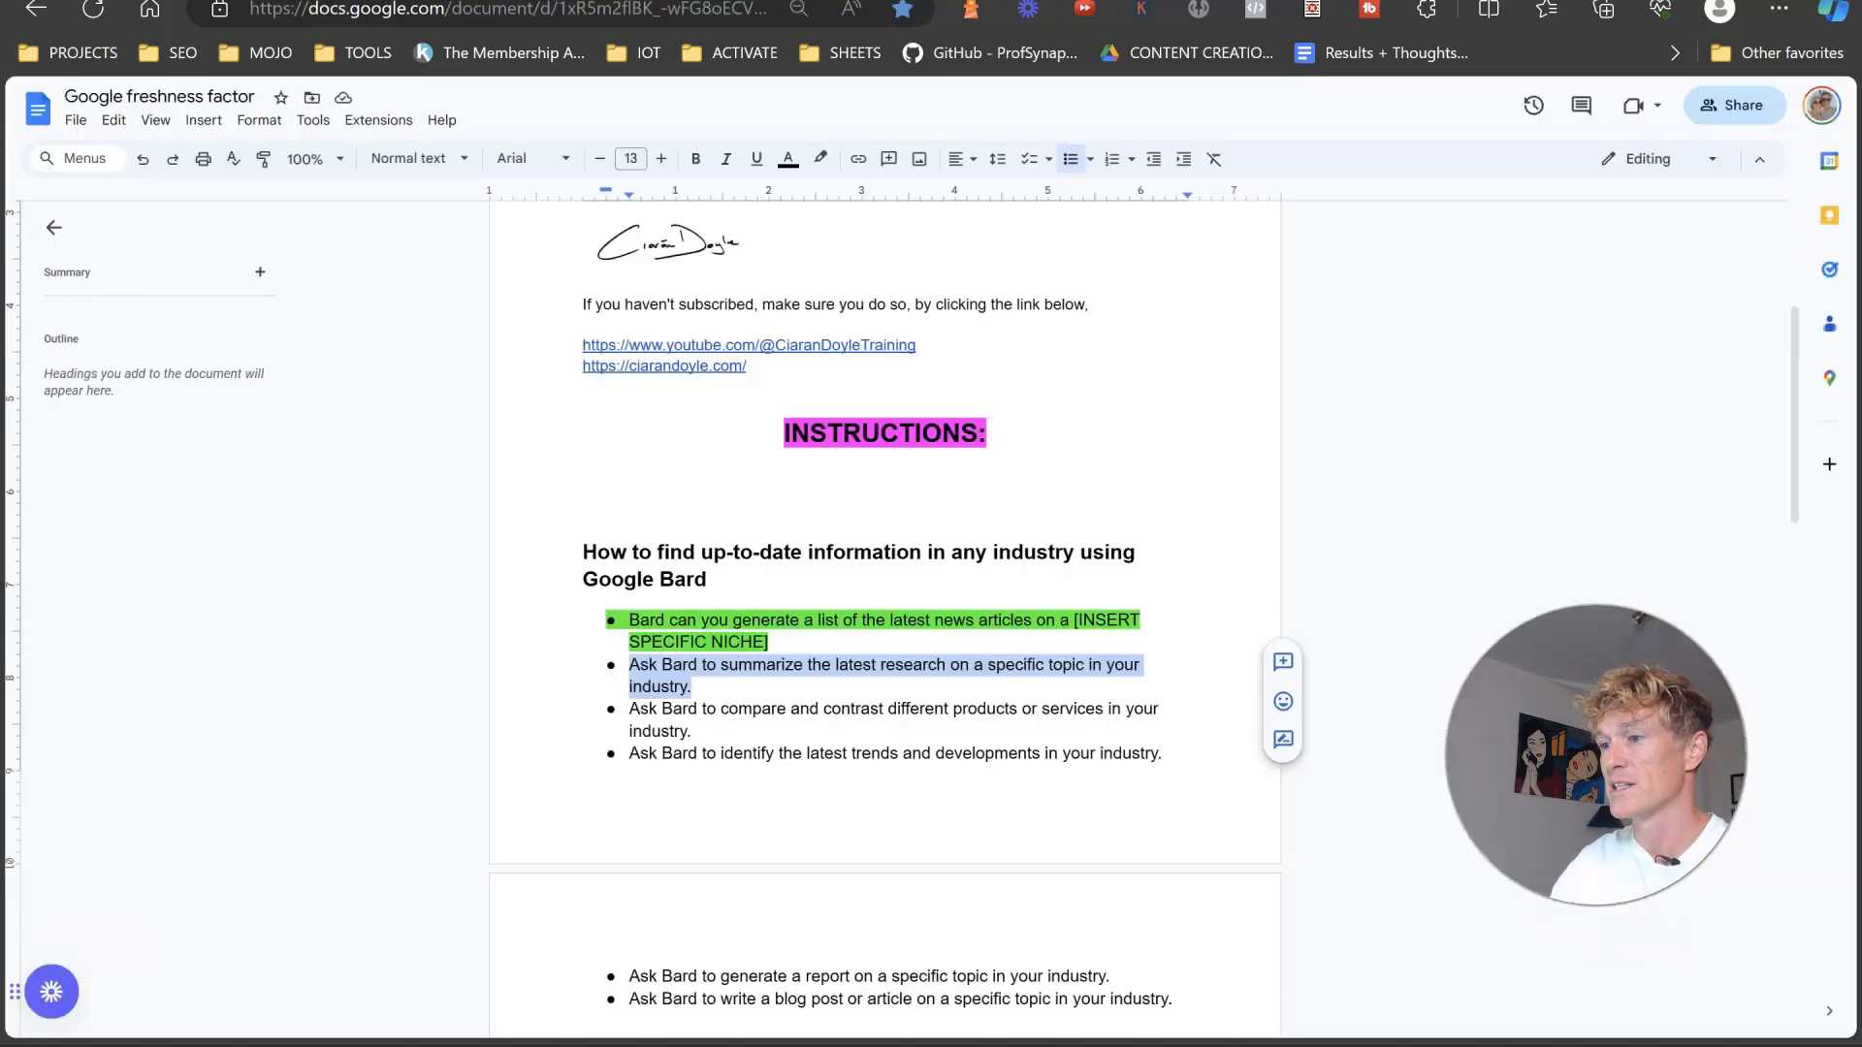
scroll(775, 562, down, 1)
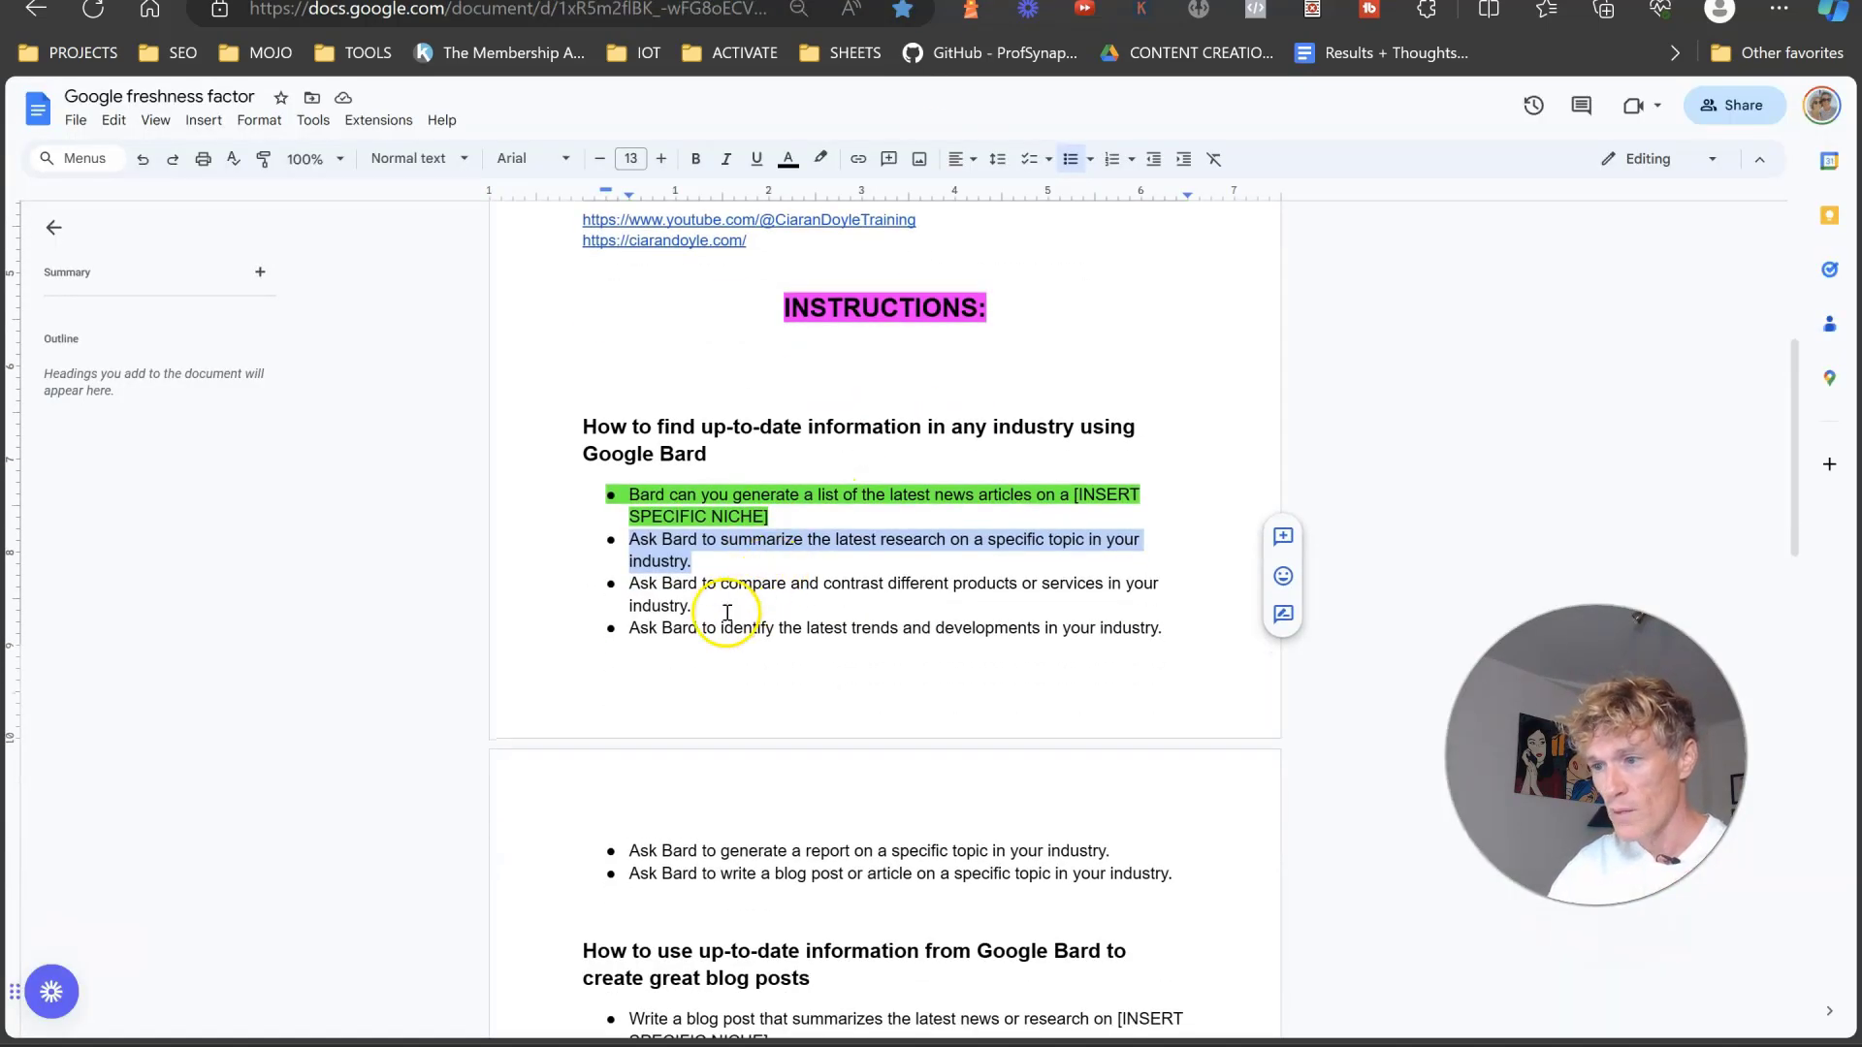
Copy the third bullet about comparing and contrasting products or services
drag(706, 583, 611, 587)
drag(744, 602, 639, 588)
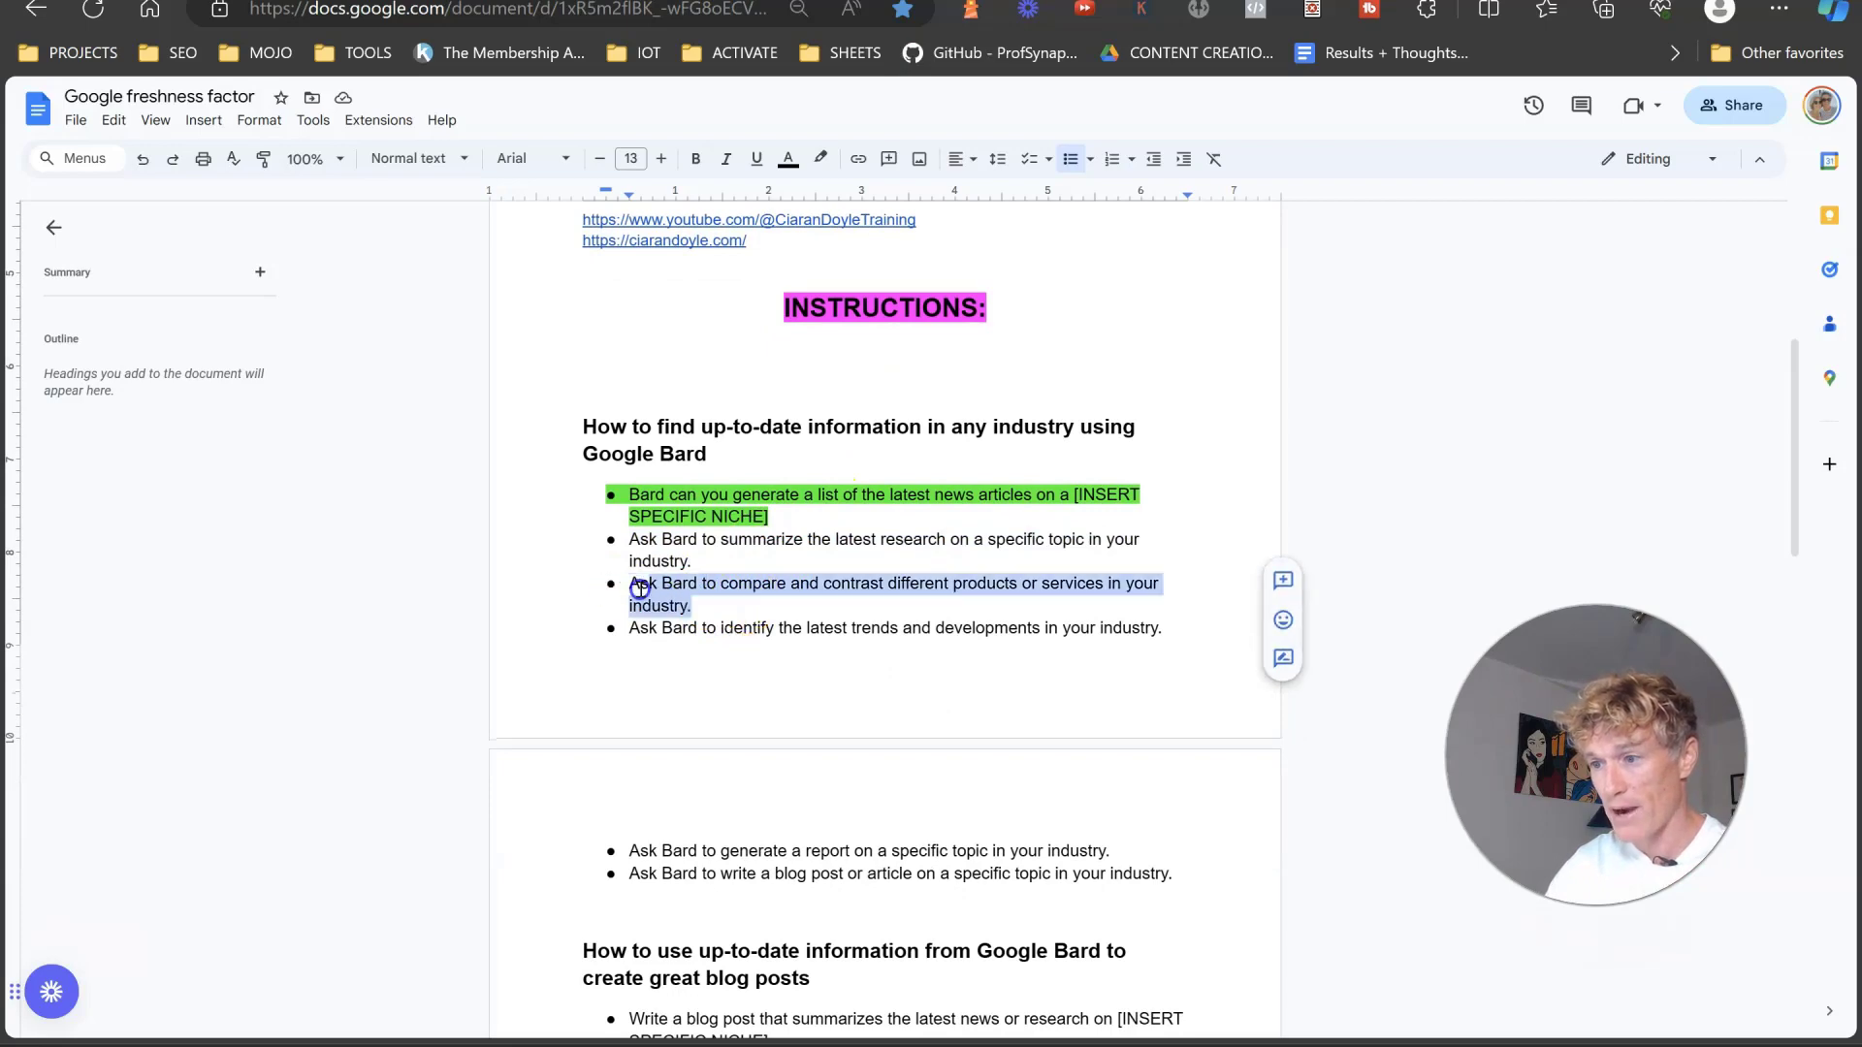
right_click(765, 585)
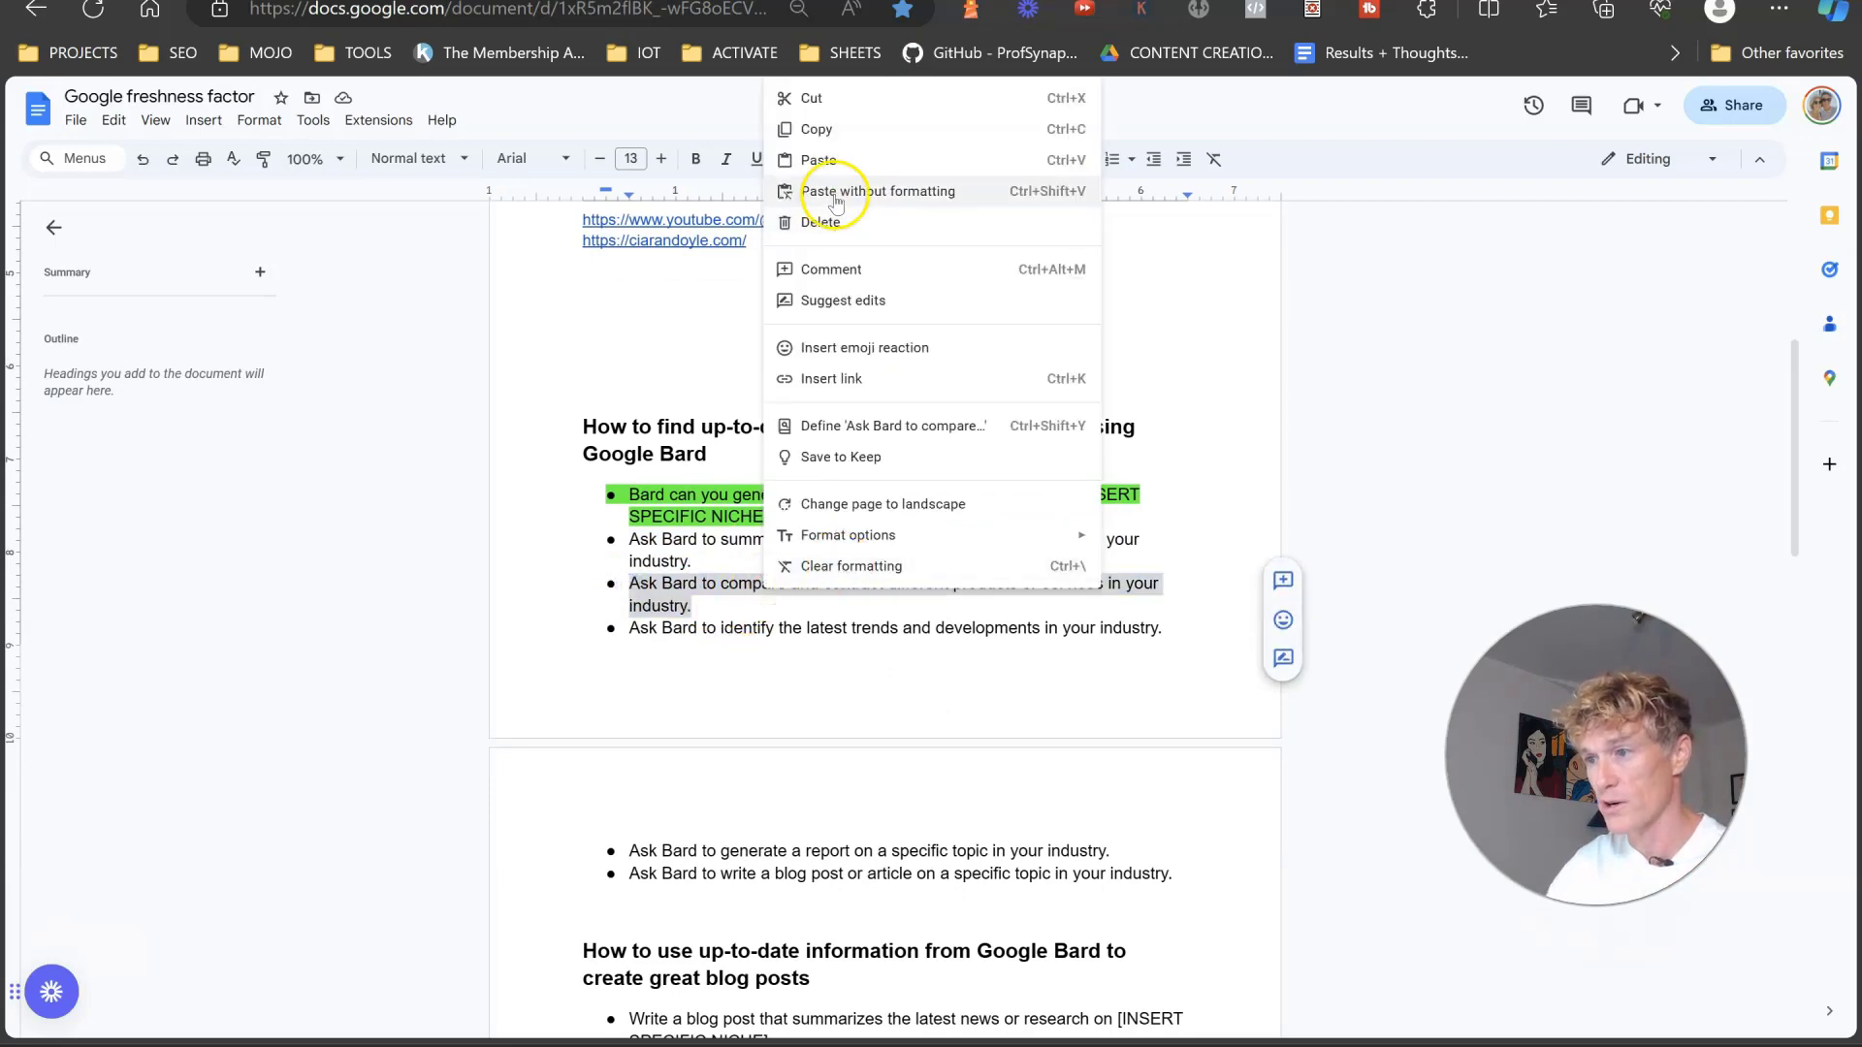
click(850, 130)
Submit the edited prompt 'Bard please compare and contrast the different articles listed.'
key(ctrl+Tab)
click(590, 904)
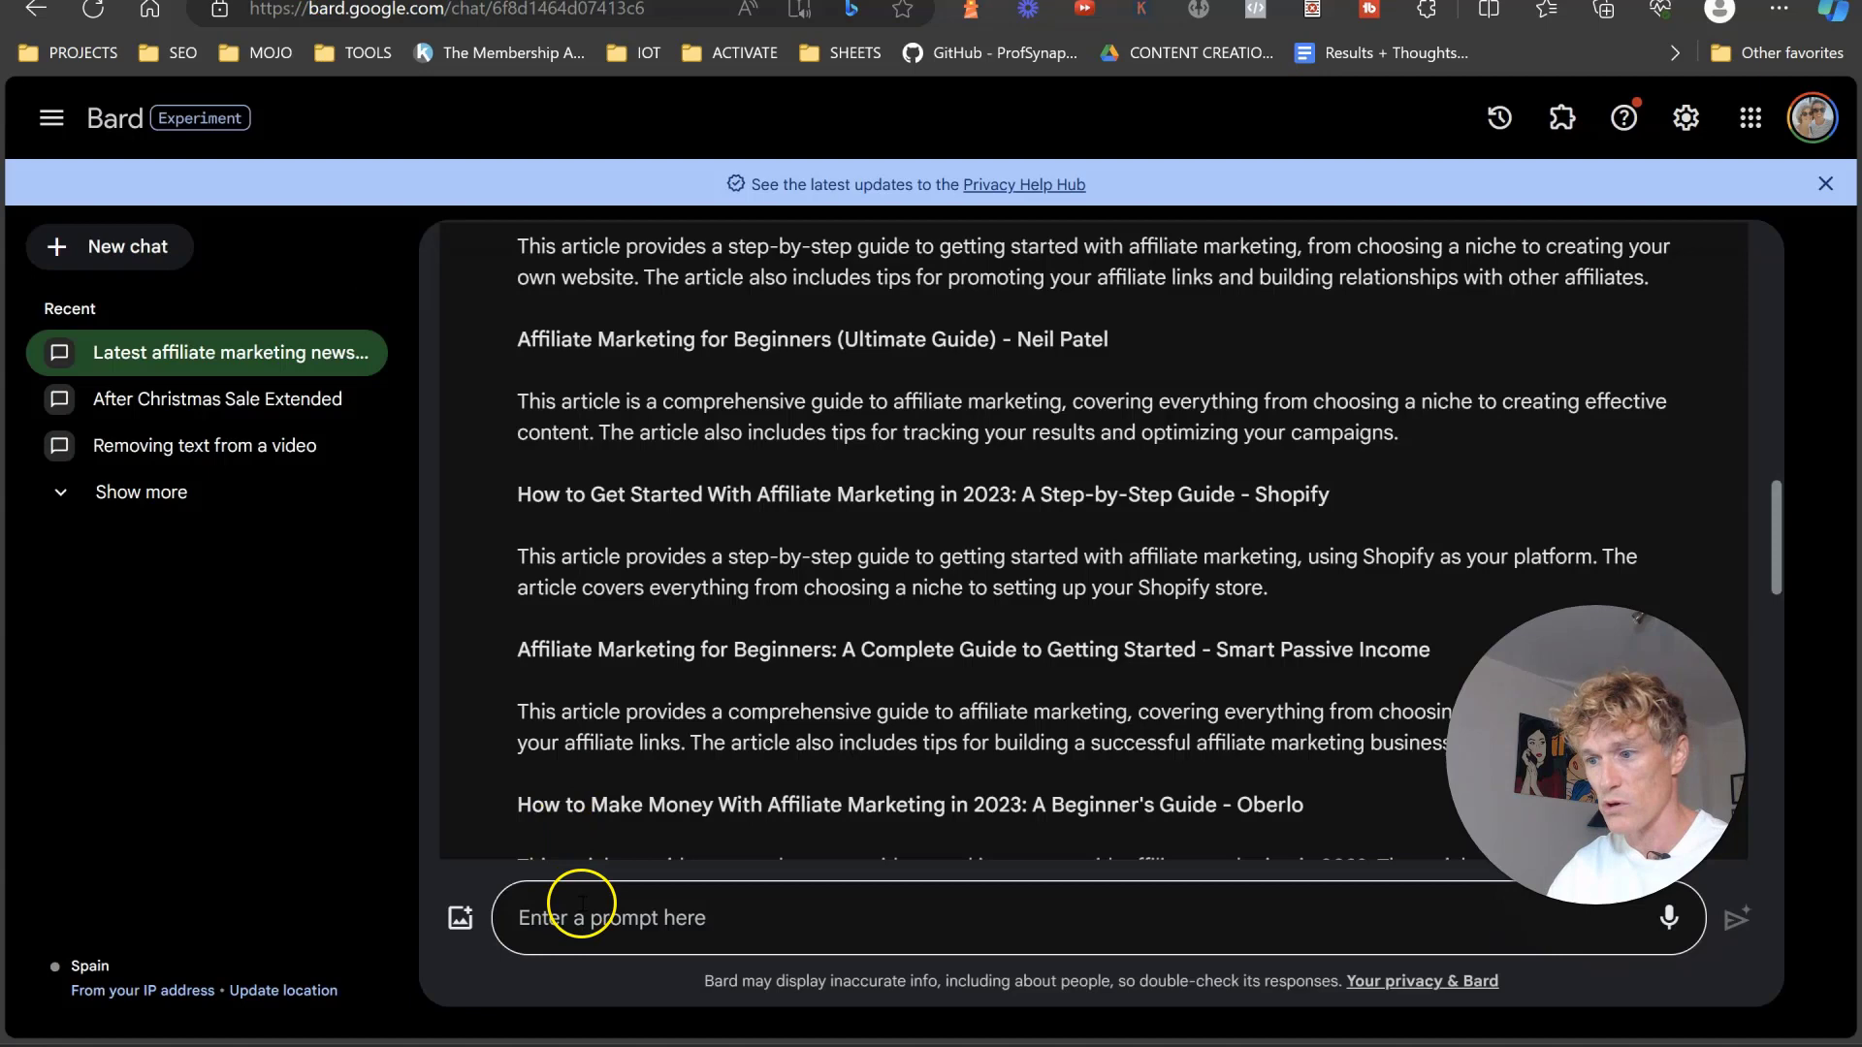
key(ctrl+v)
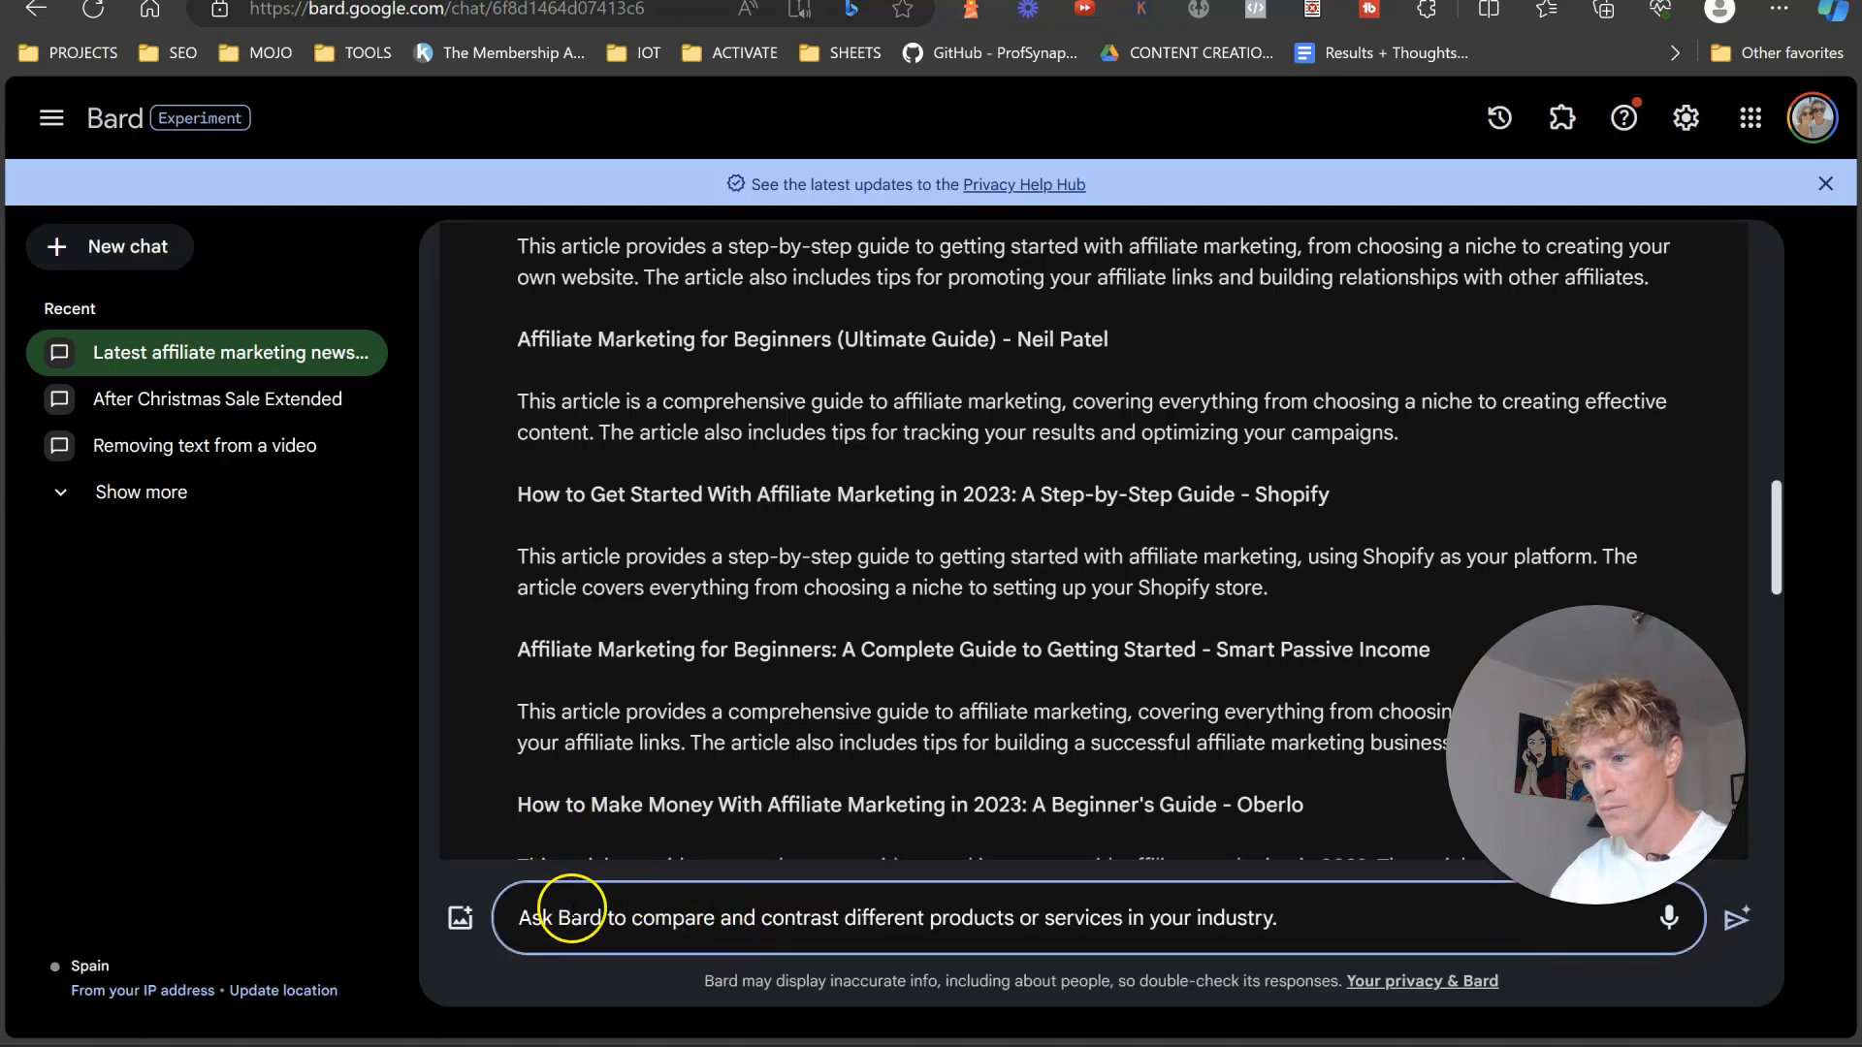
double_click(535, 917)
key(BackSpace)
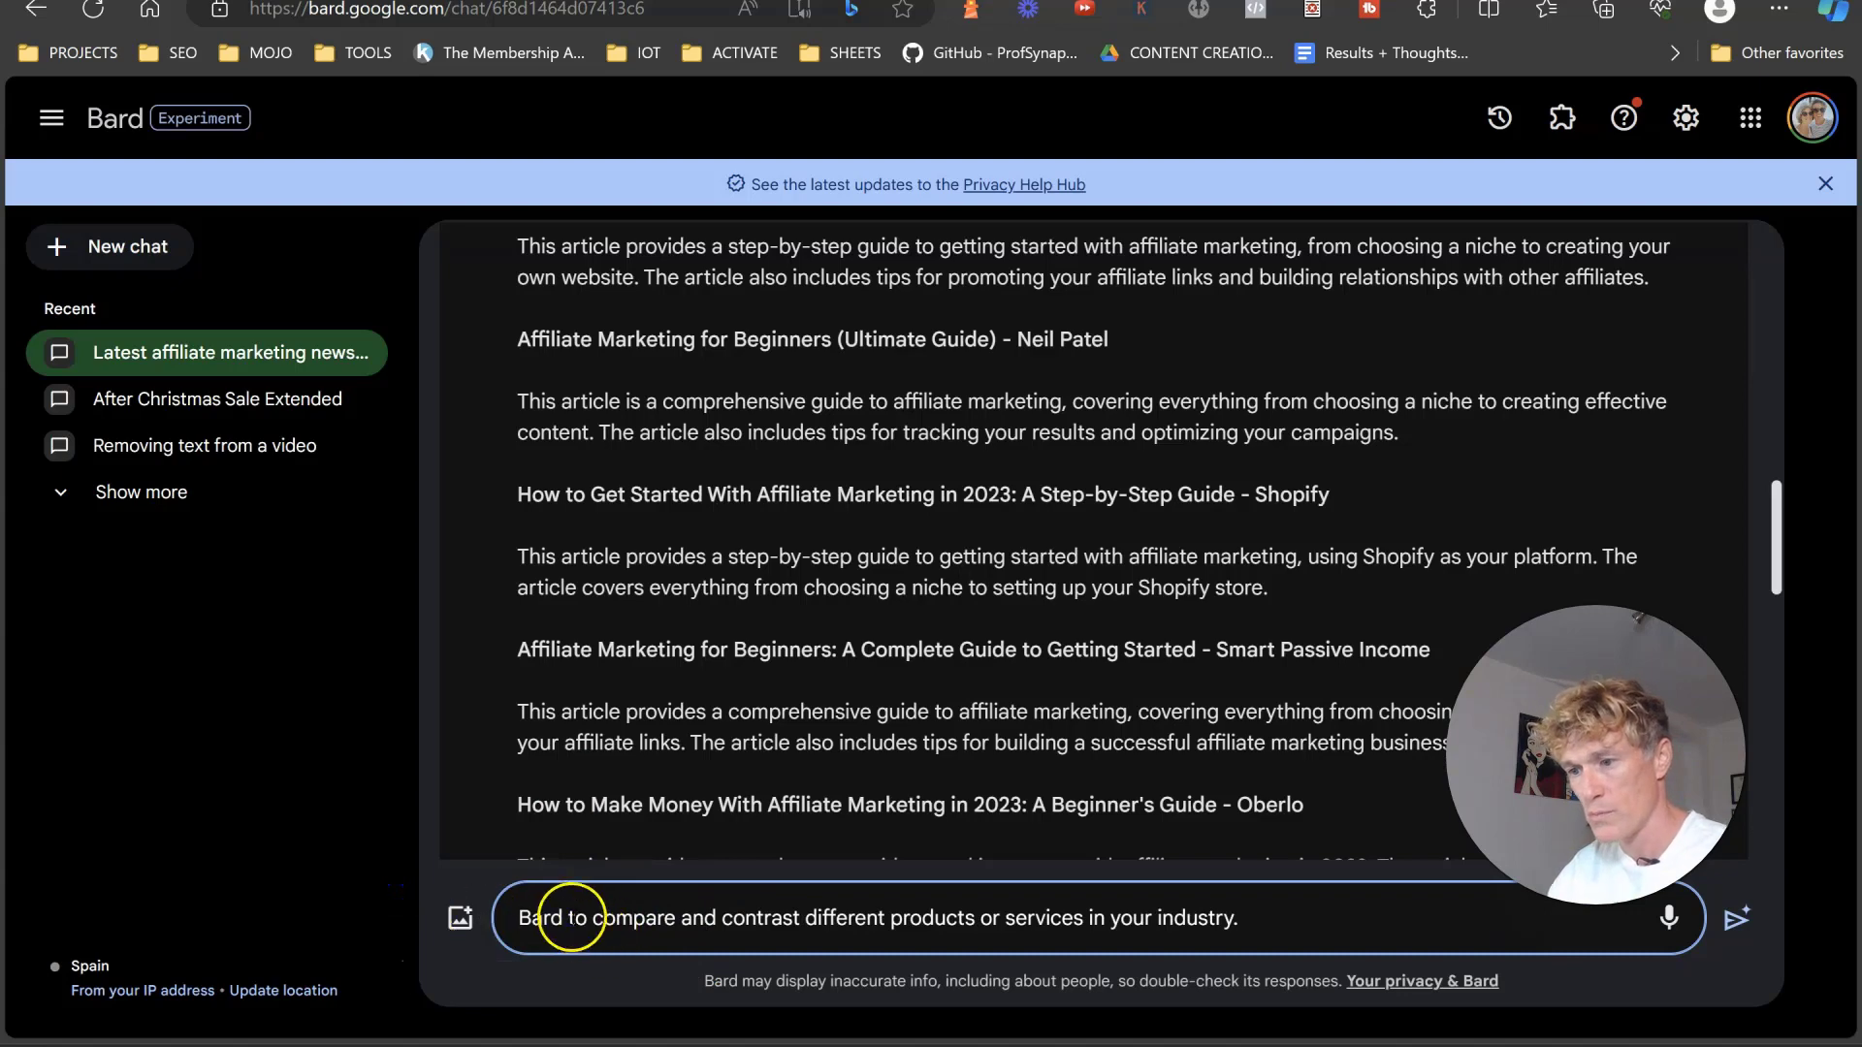
click(570, 918)
text(please)
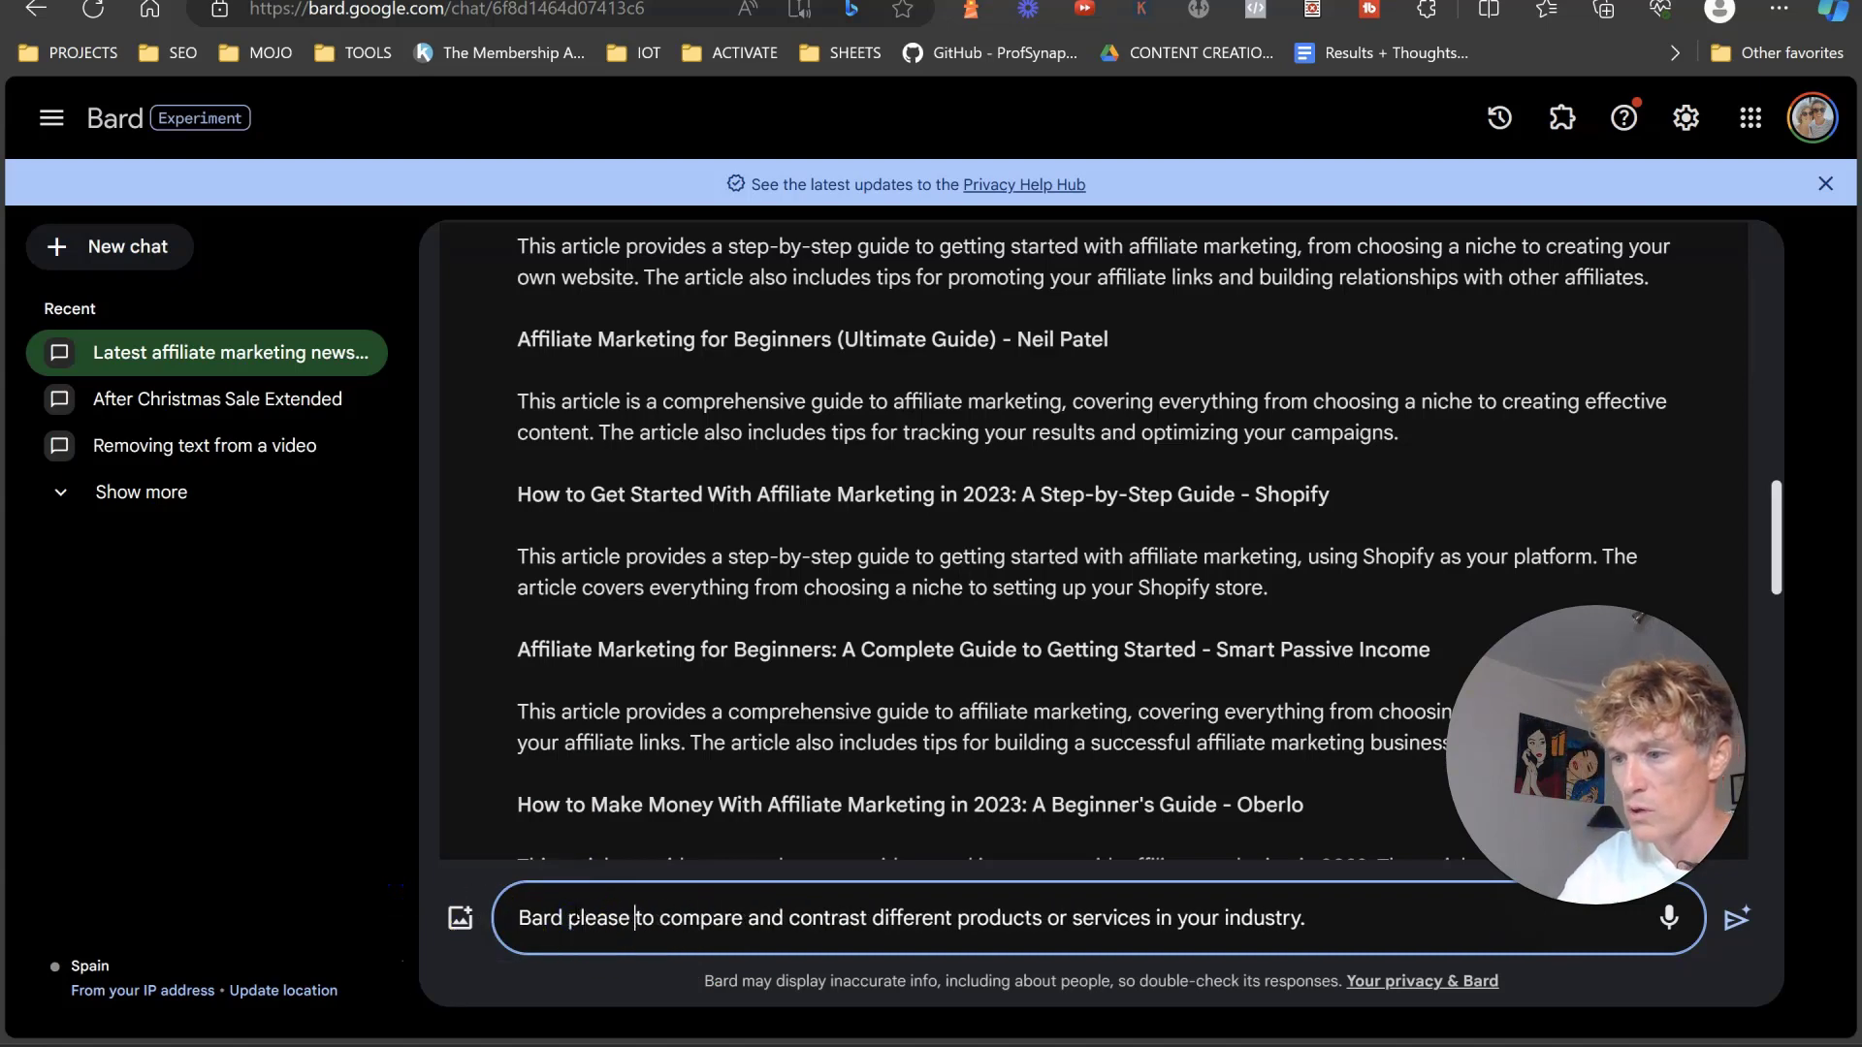
key(Delete)
key(Delete)
key(Delete)
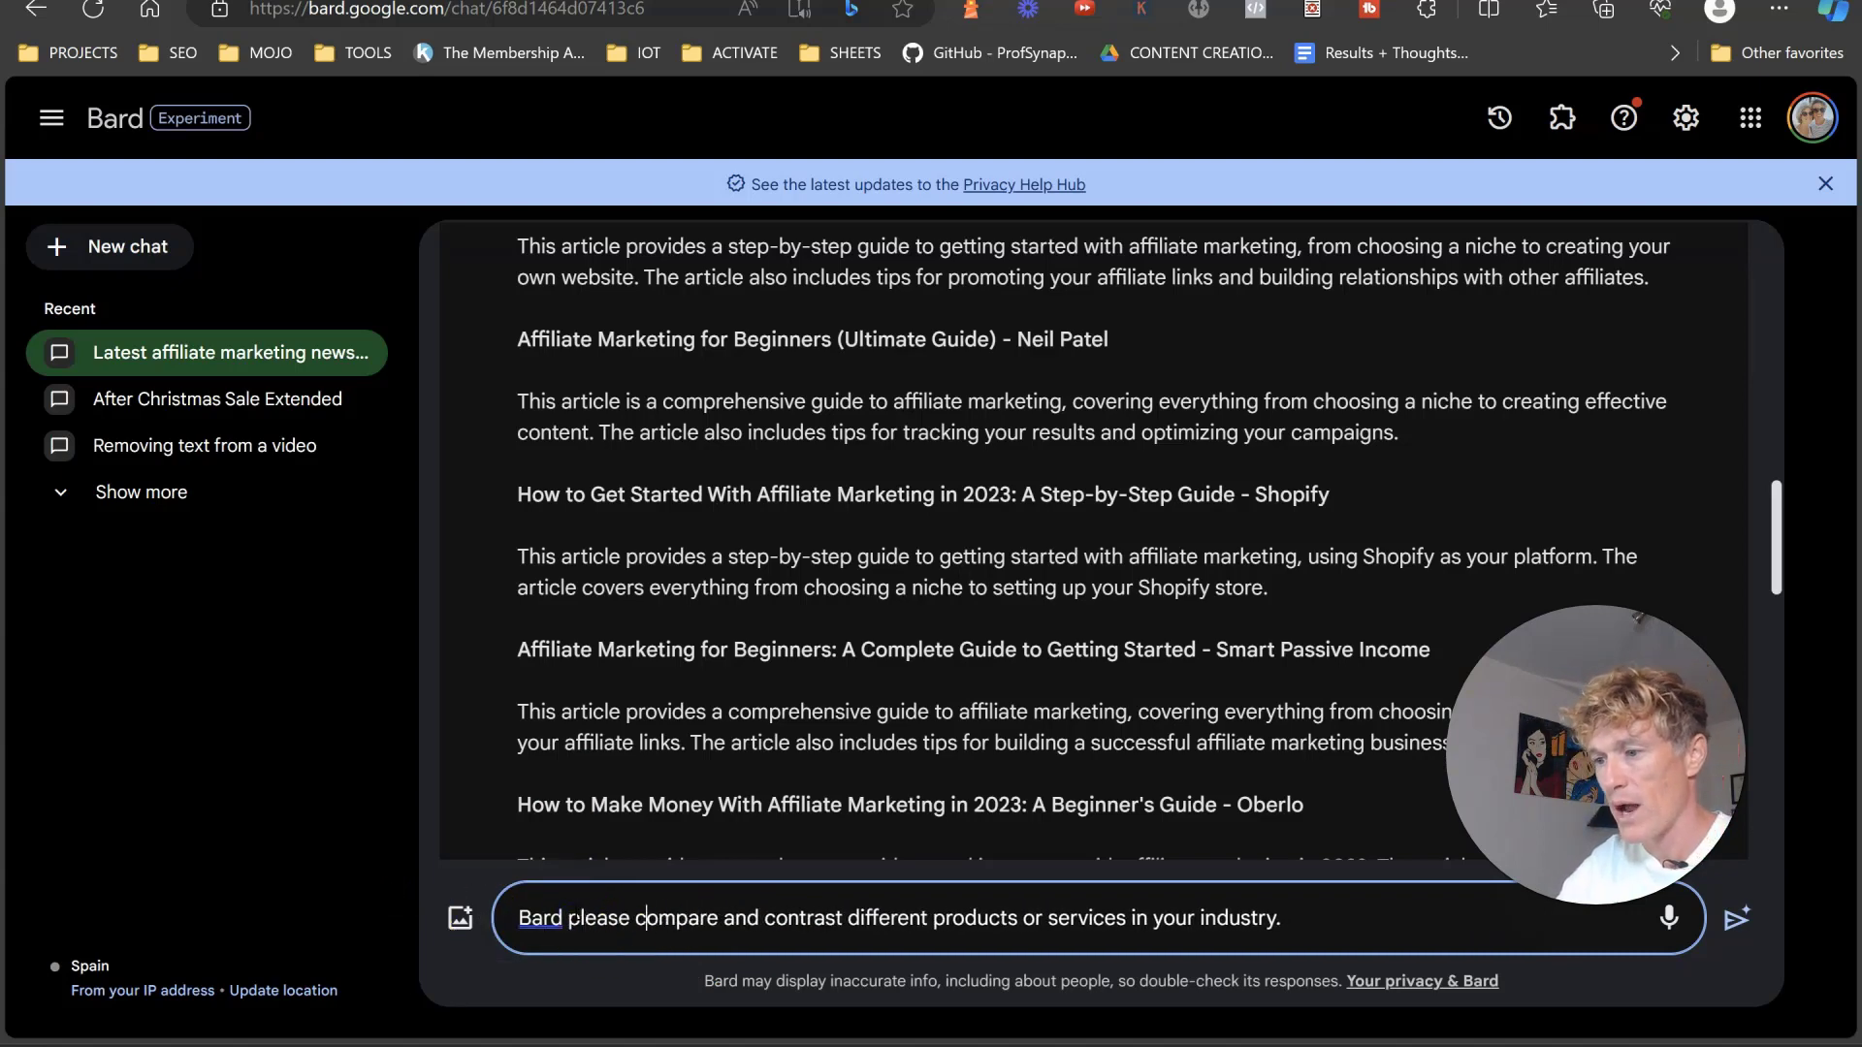
text(the different )
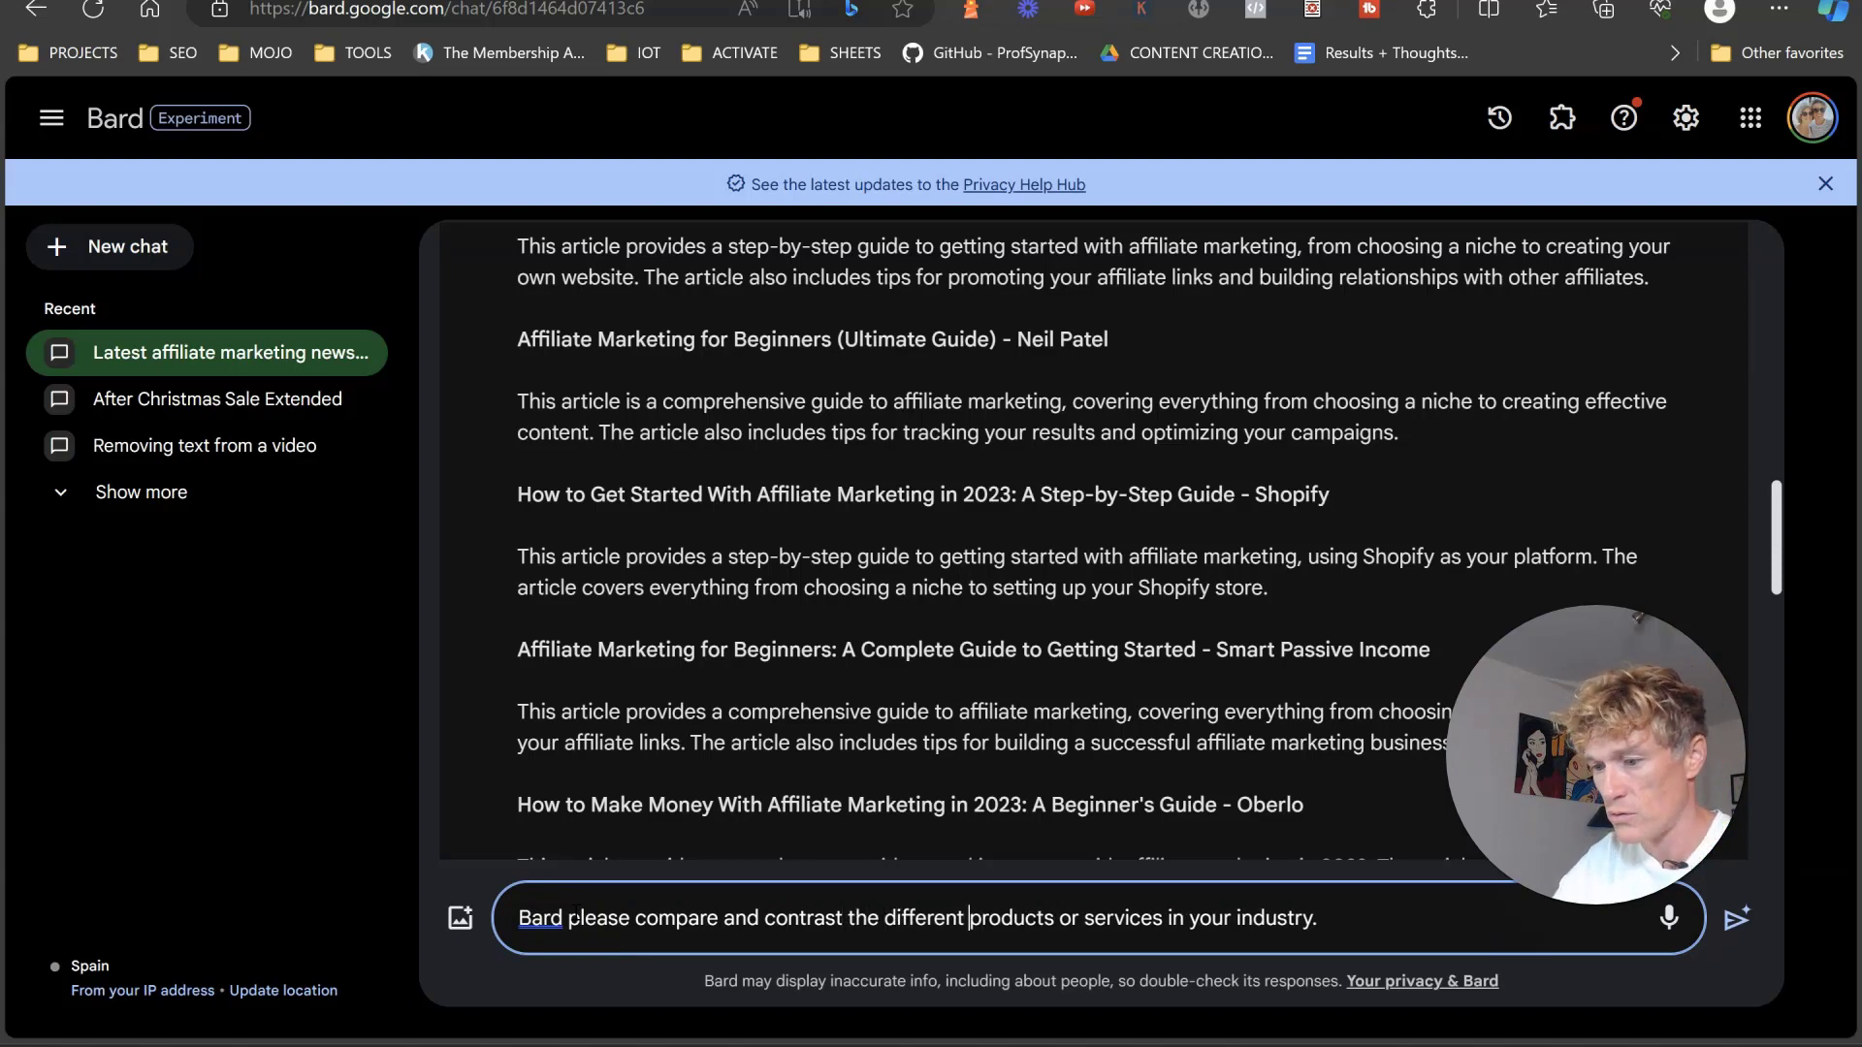
text(articles)
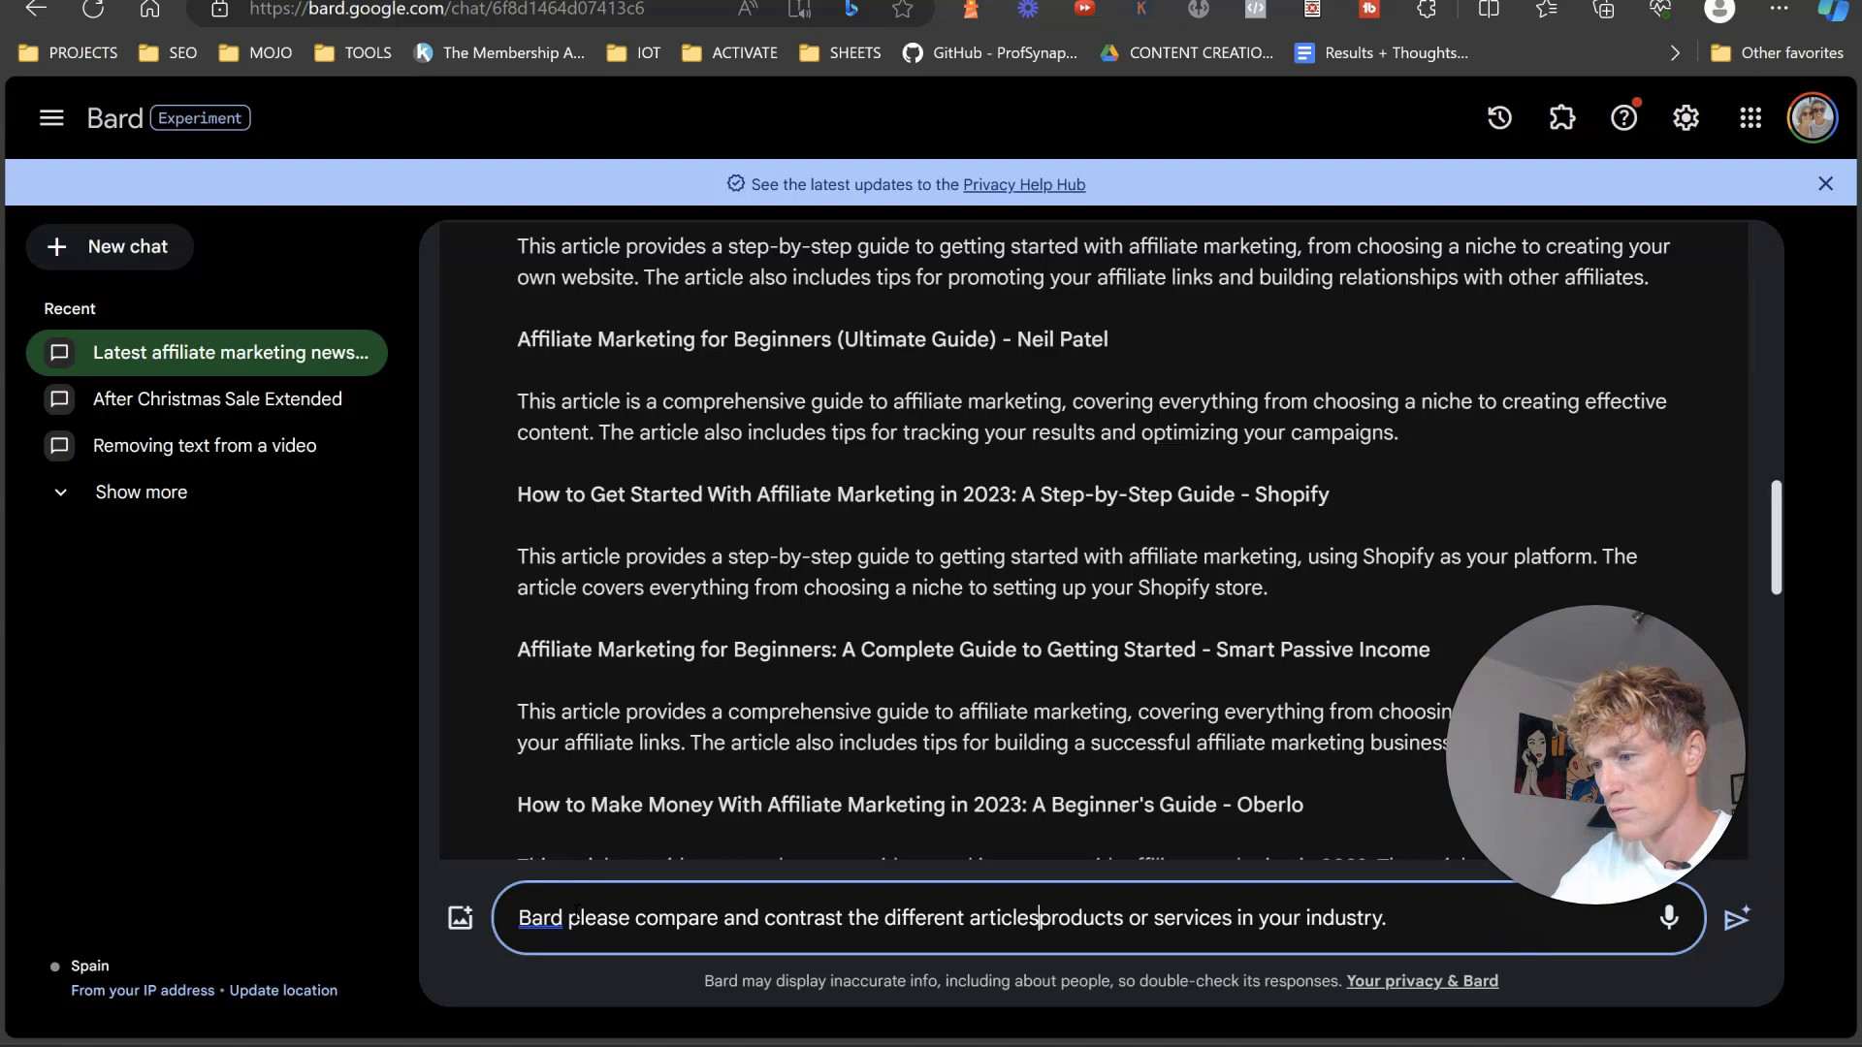
text( listed.)
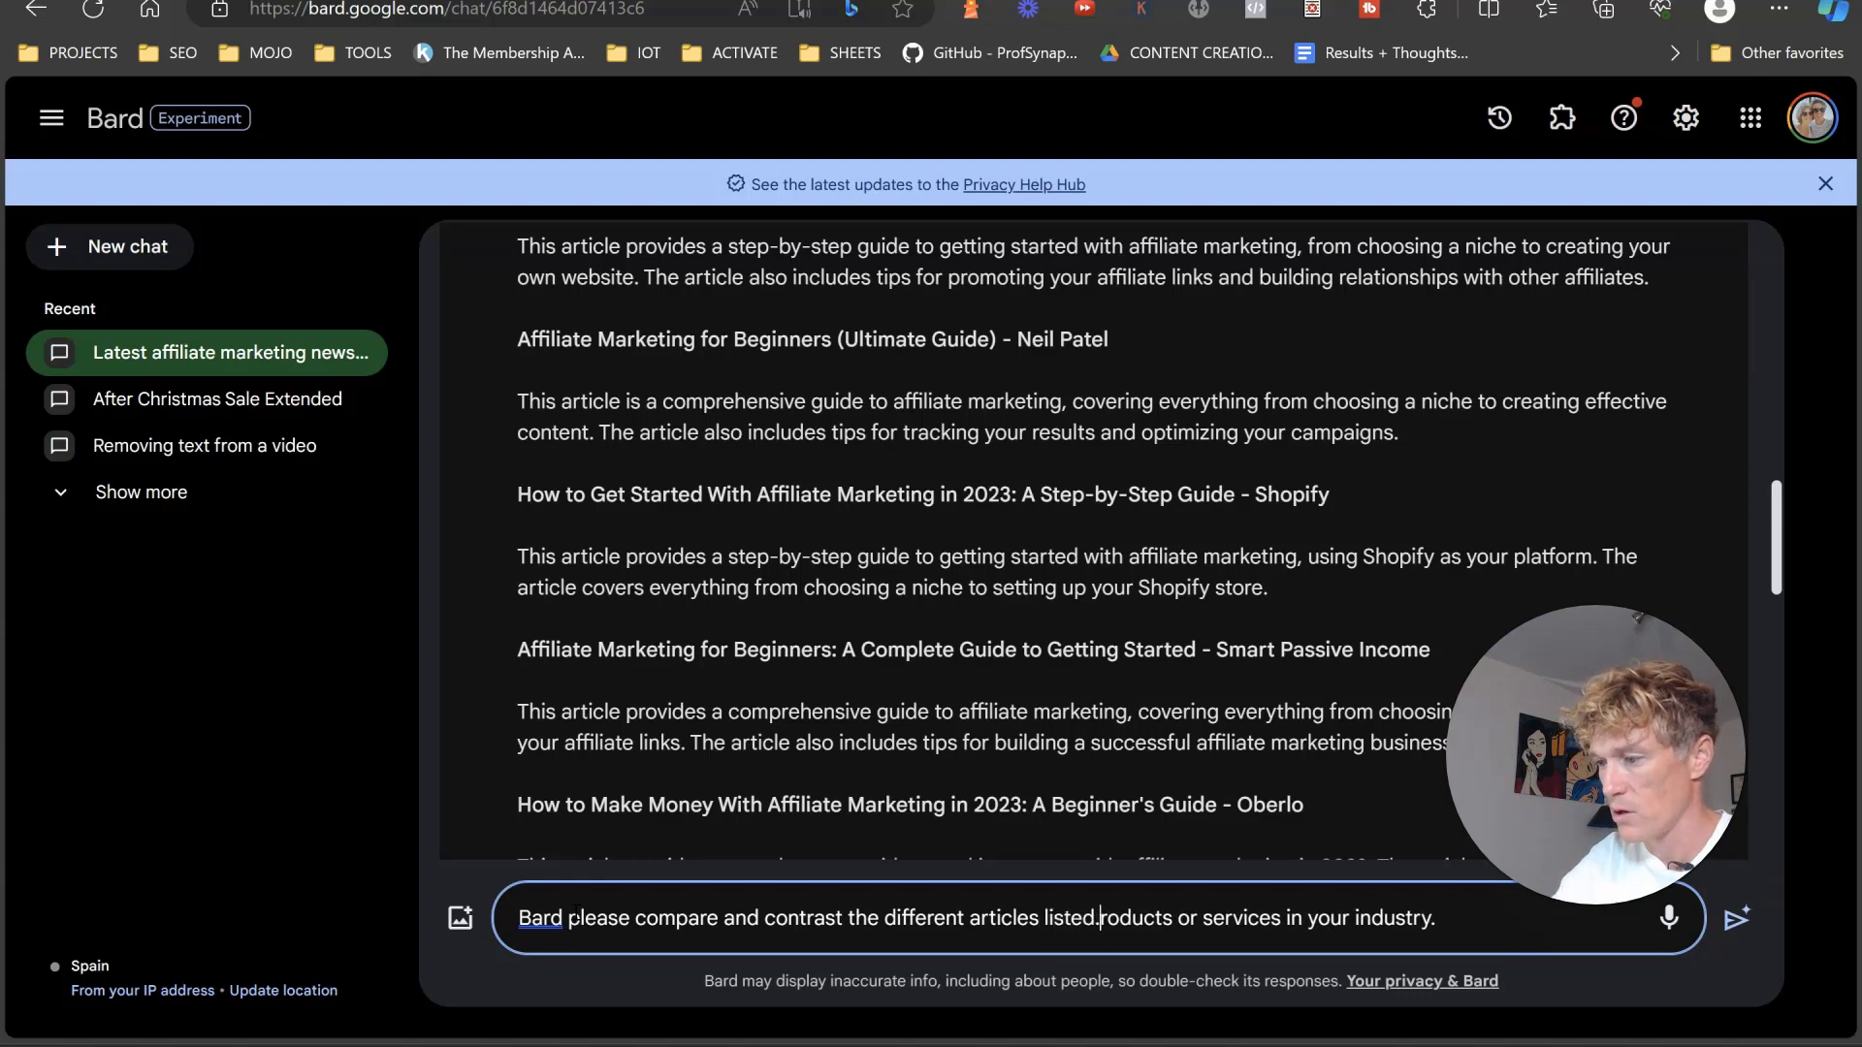
key(Delete)
key(Delete)
key(Delete)
key(Delete)
key(Delete)
key(Delete)
key(Delete)
key(Delete)
key(Delete)
key(Delete)
key(Delete)
key(Delete)
key(Delete)
key(Delete)
key(Delete)
key(Delete)
key(Delete)
key(Delete)
key(Delete)
key(Delete)
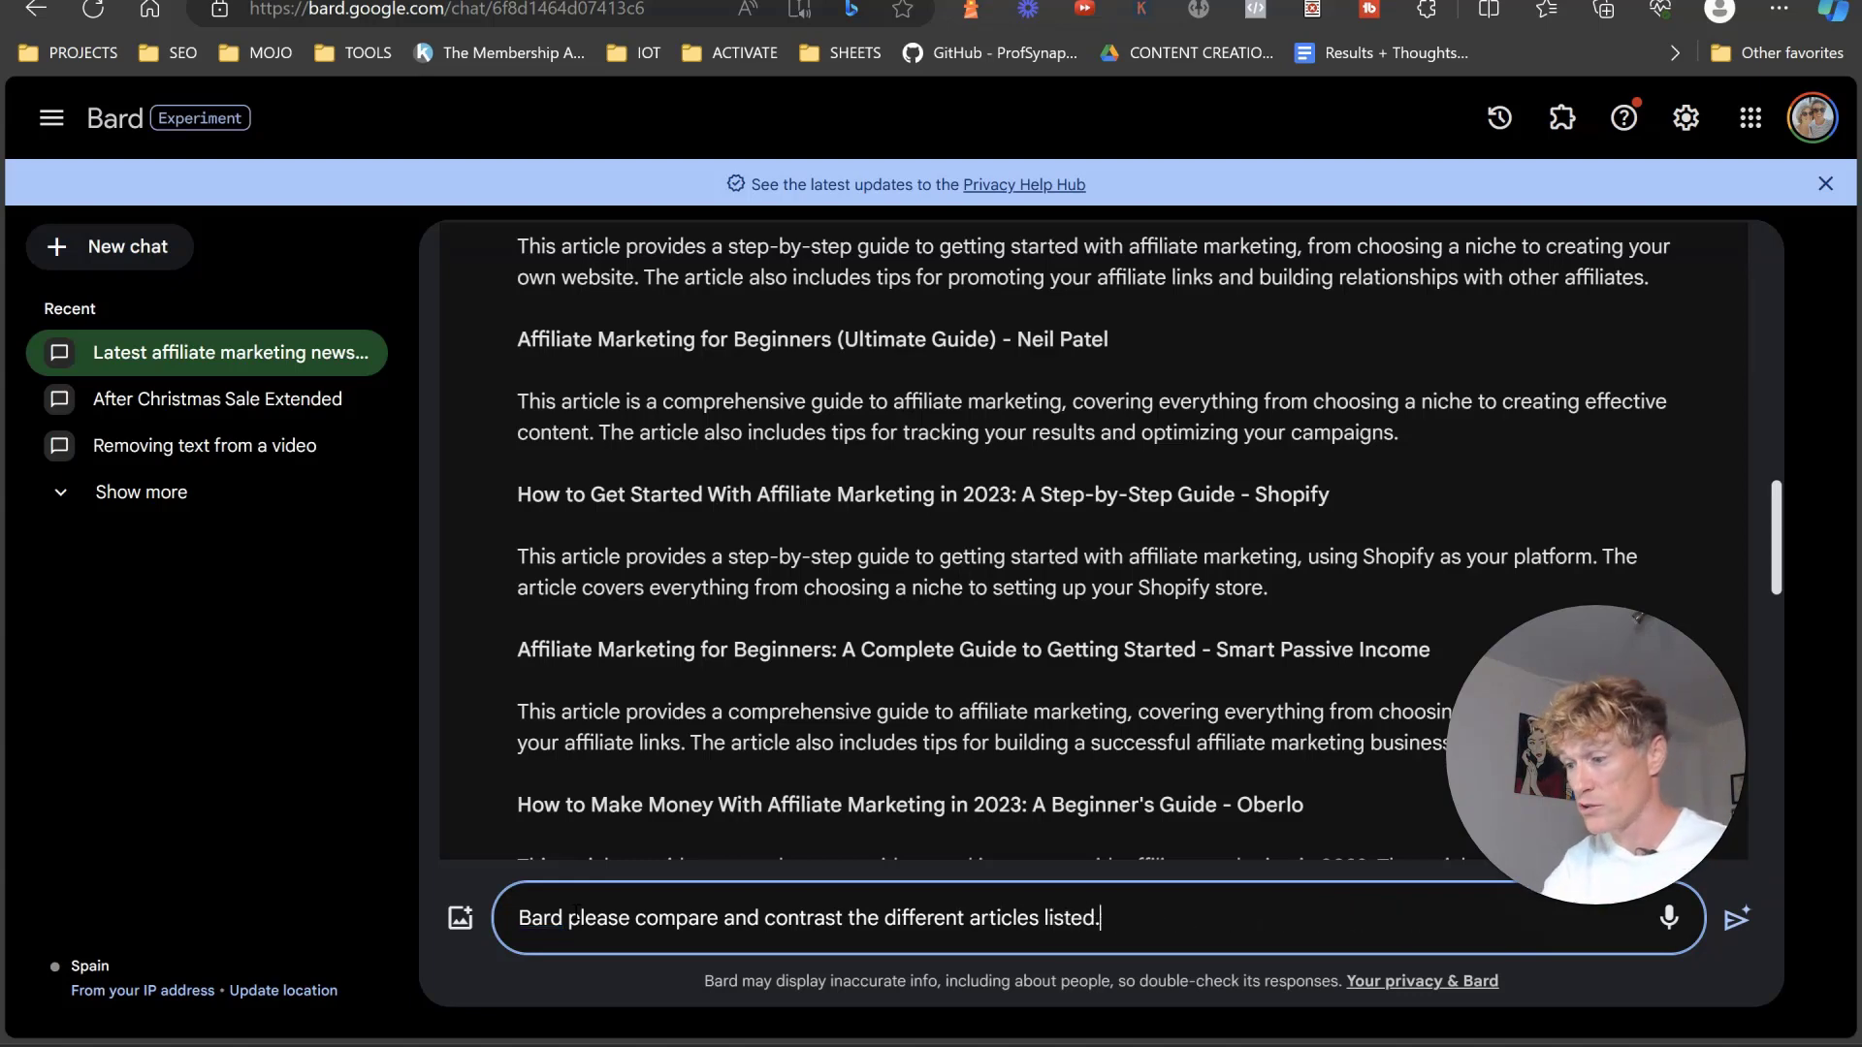
key(Return)
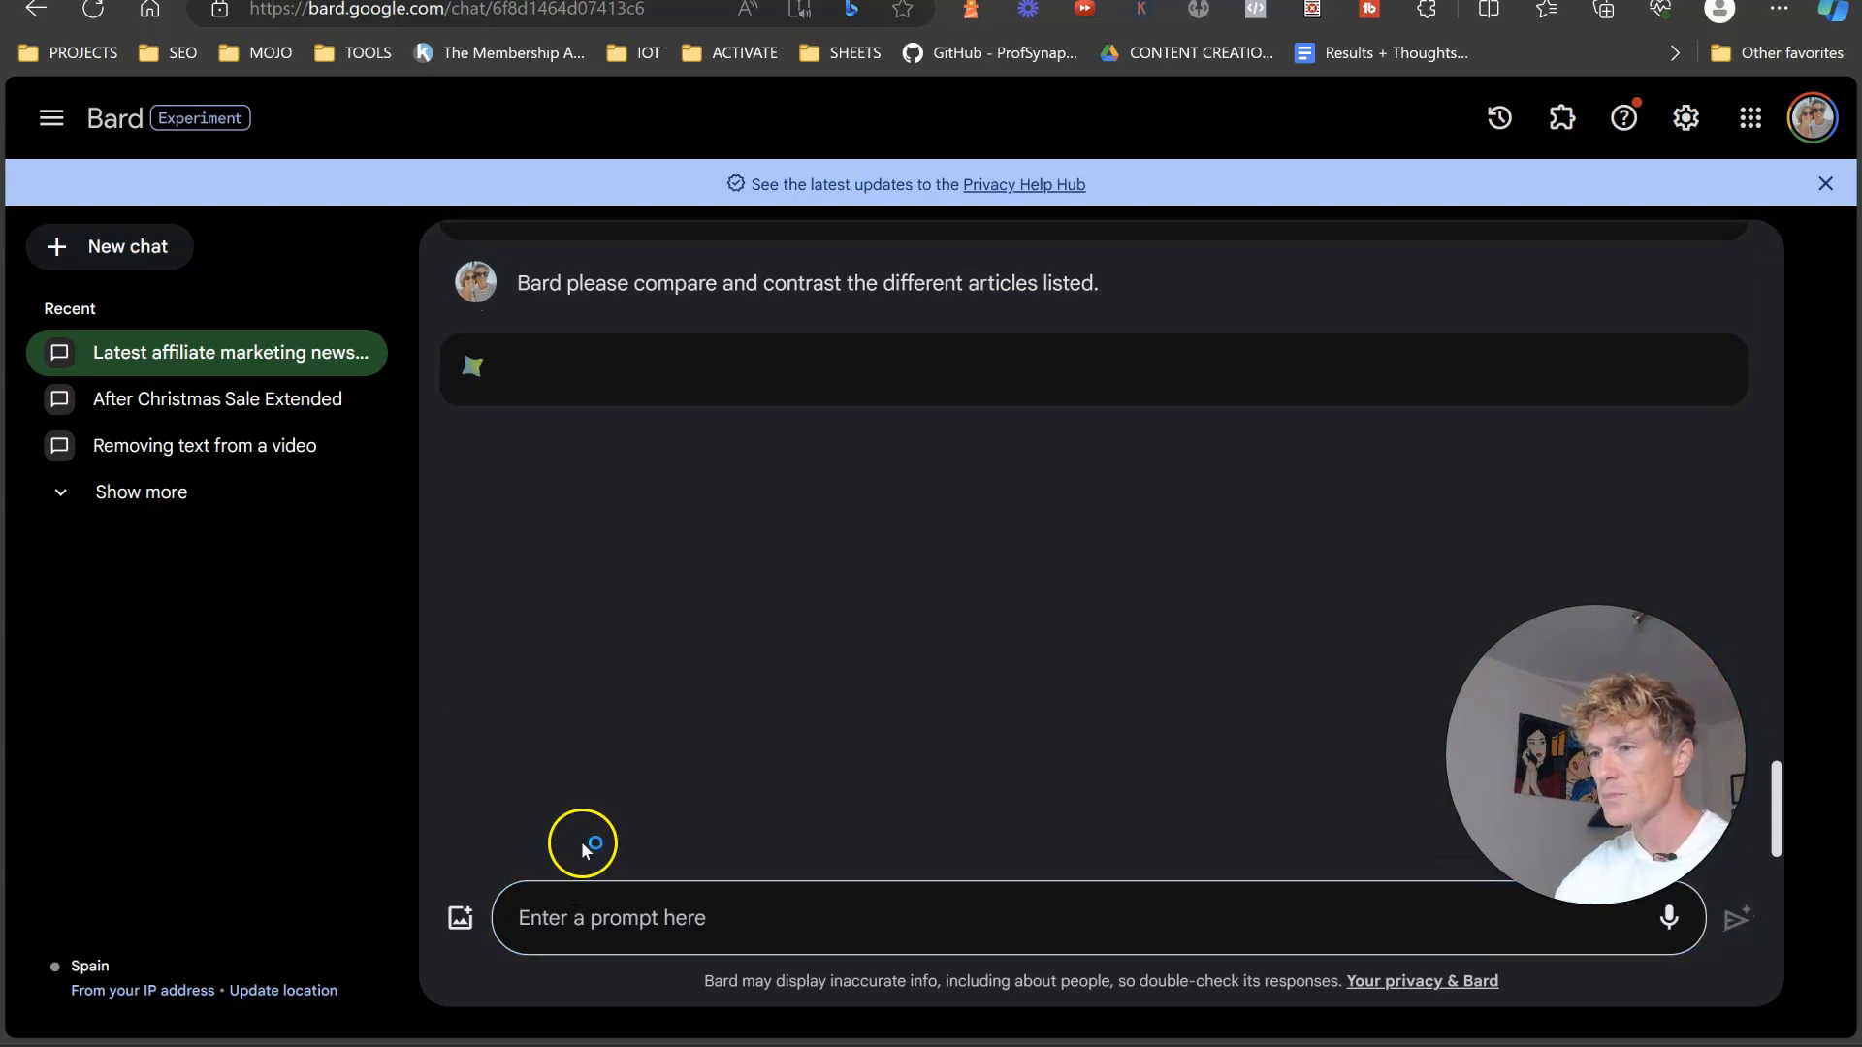
Select only the first blog-post bullet about summarizing the latest news or research on a niche
key(ctrl+Tab)
scroll(560, 404, down, 4)
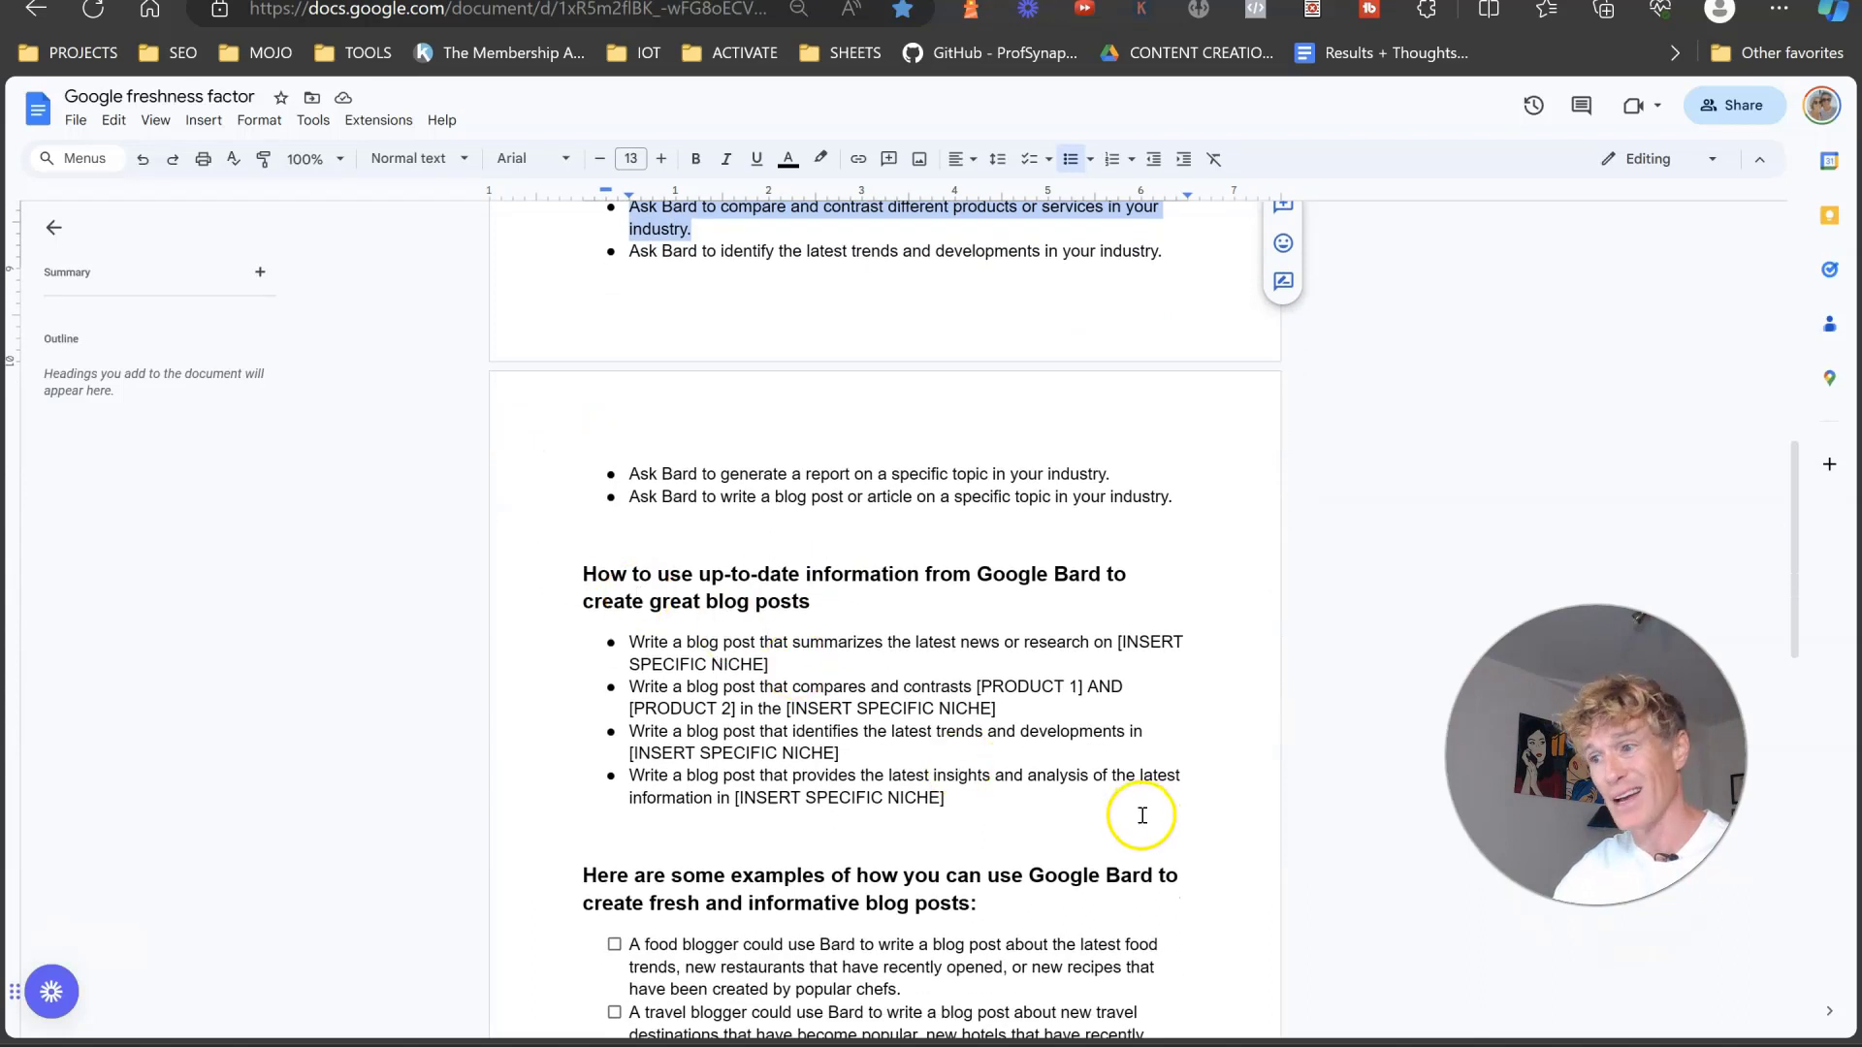
drag(1073, 798, 599, 643)
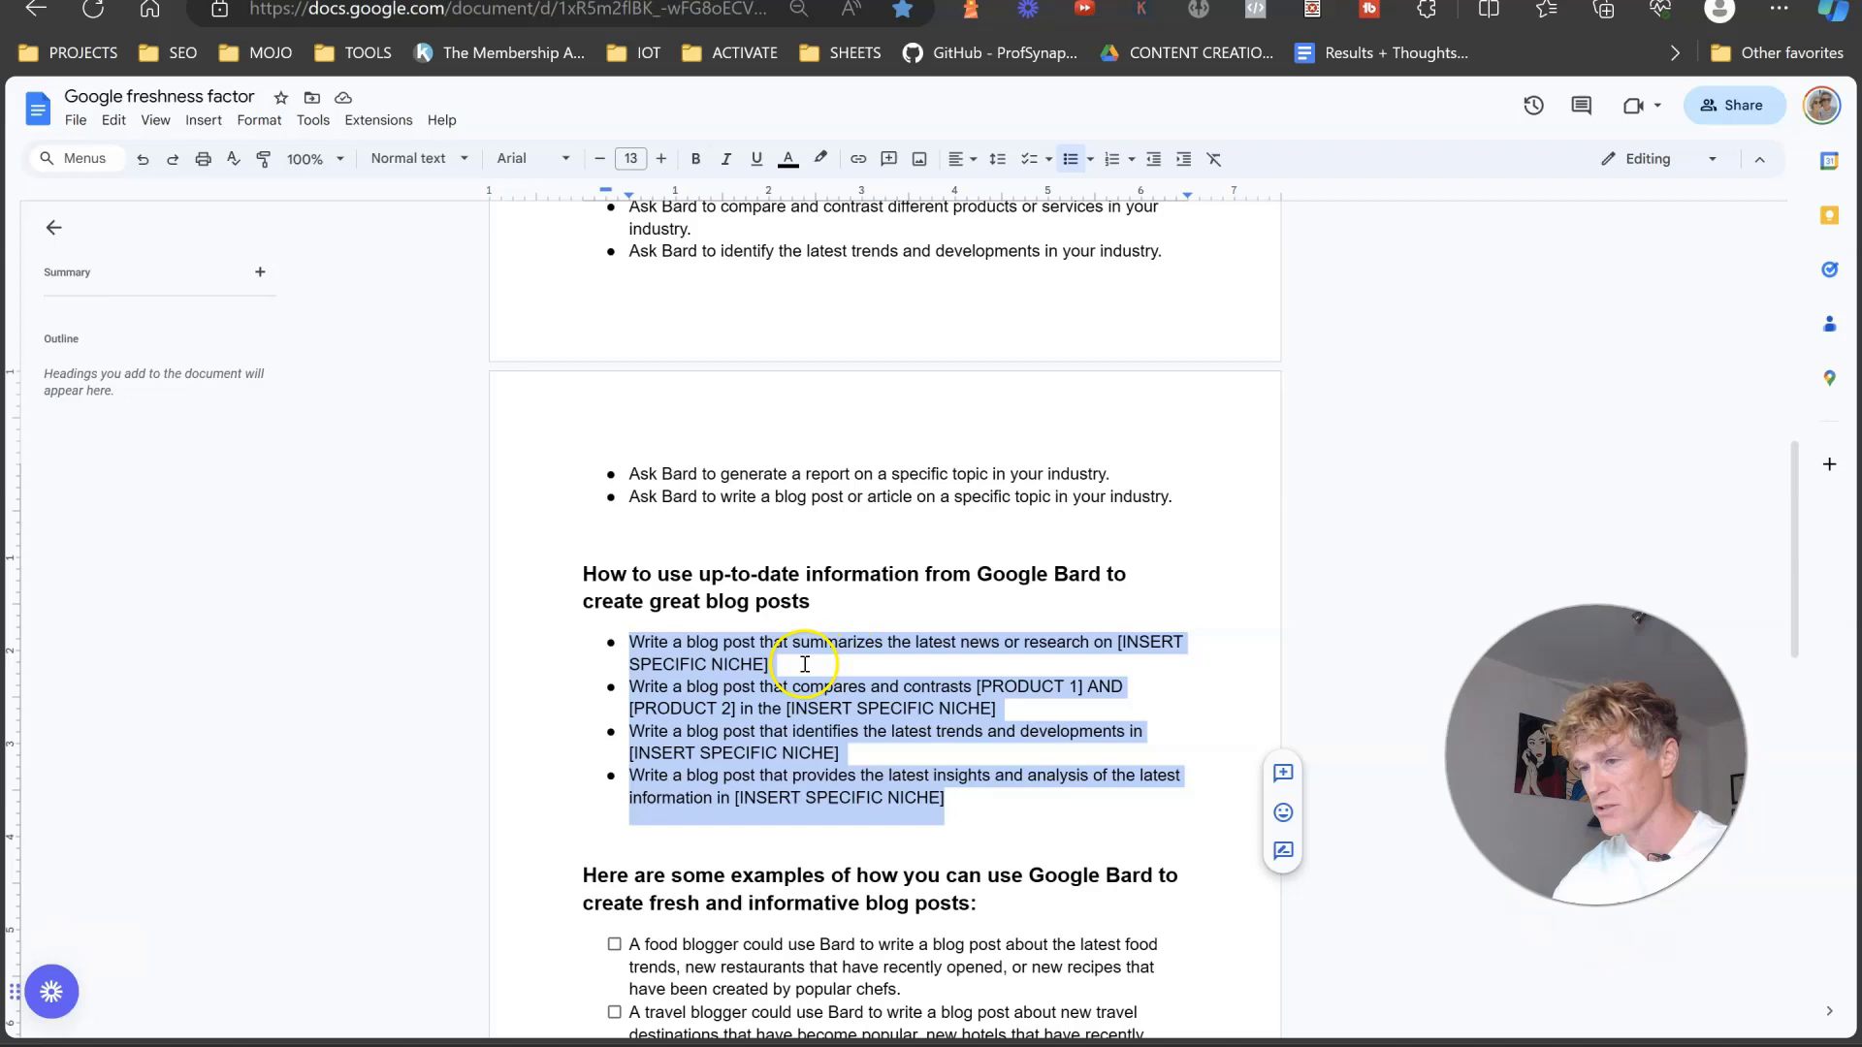
scroll(845, 605, up, 2)
scroll(844, 605, up, 2)
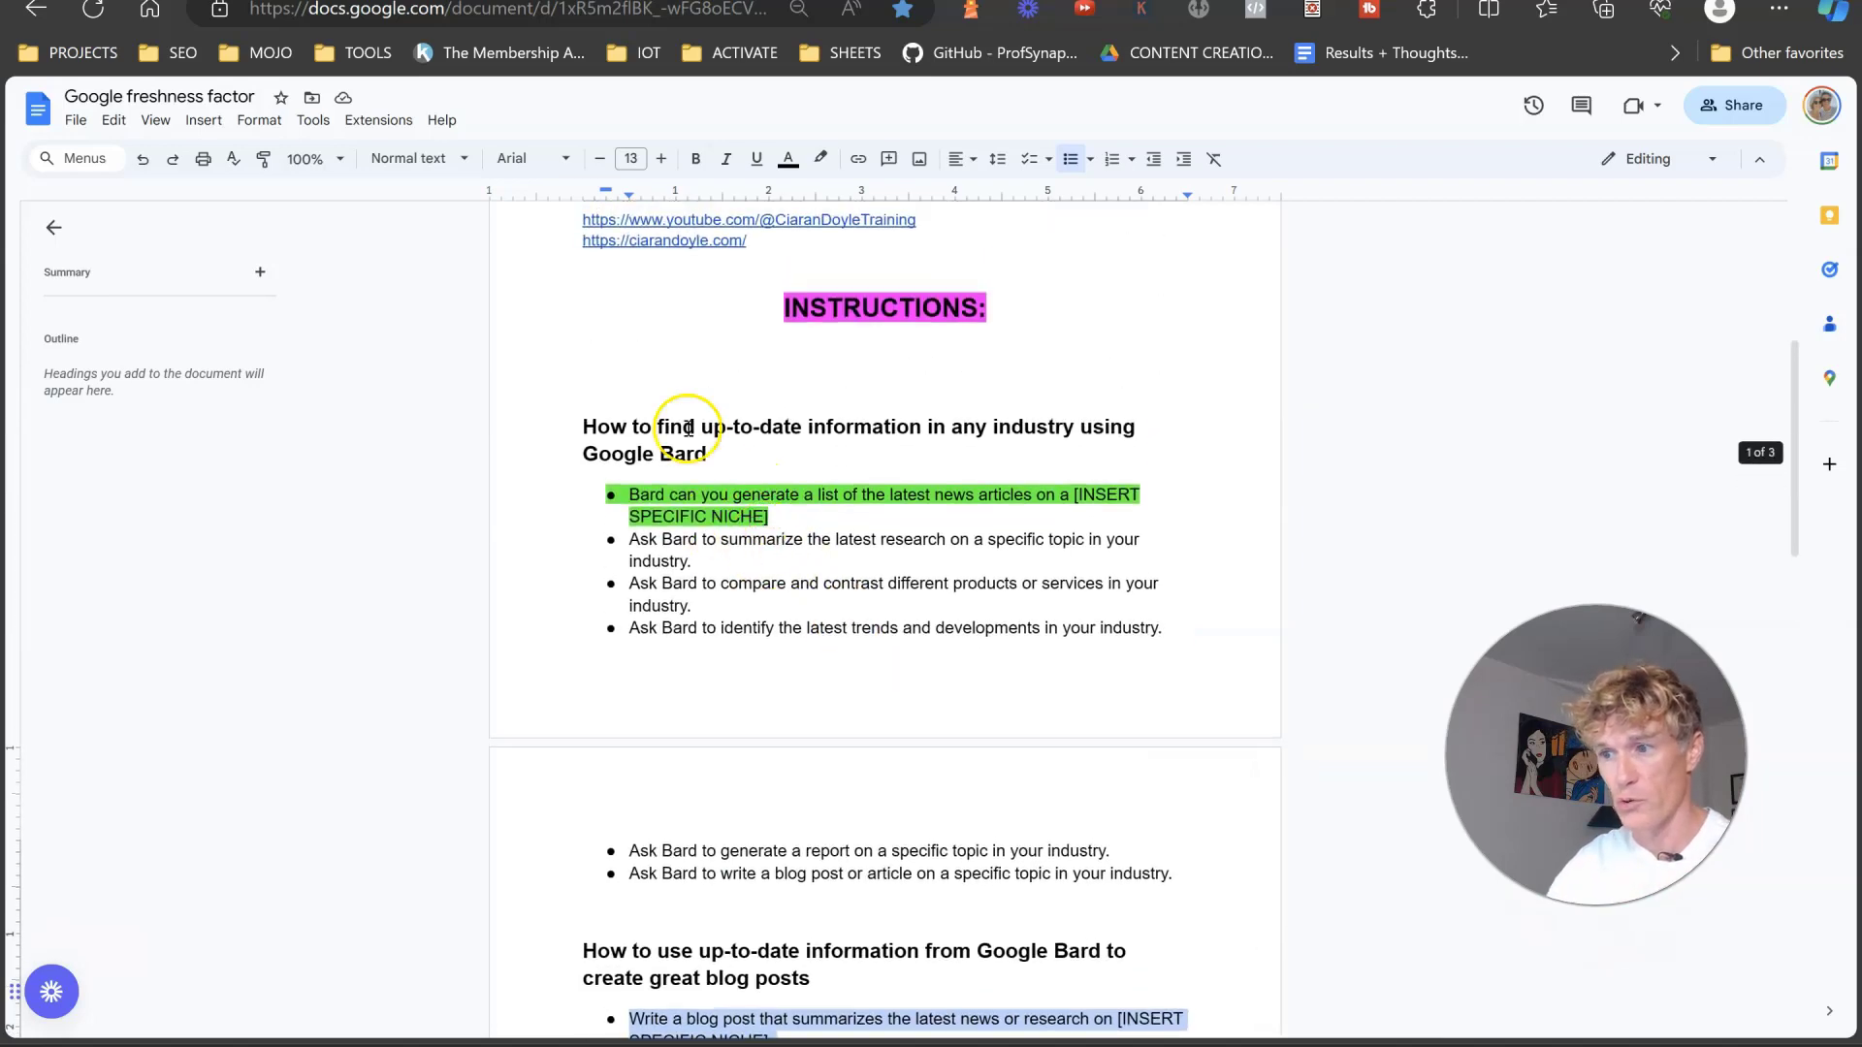
scroll(718, 543, down, 1)
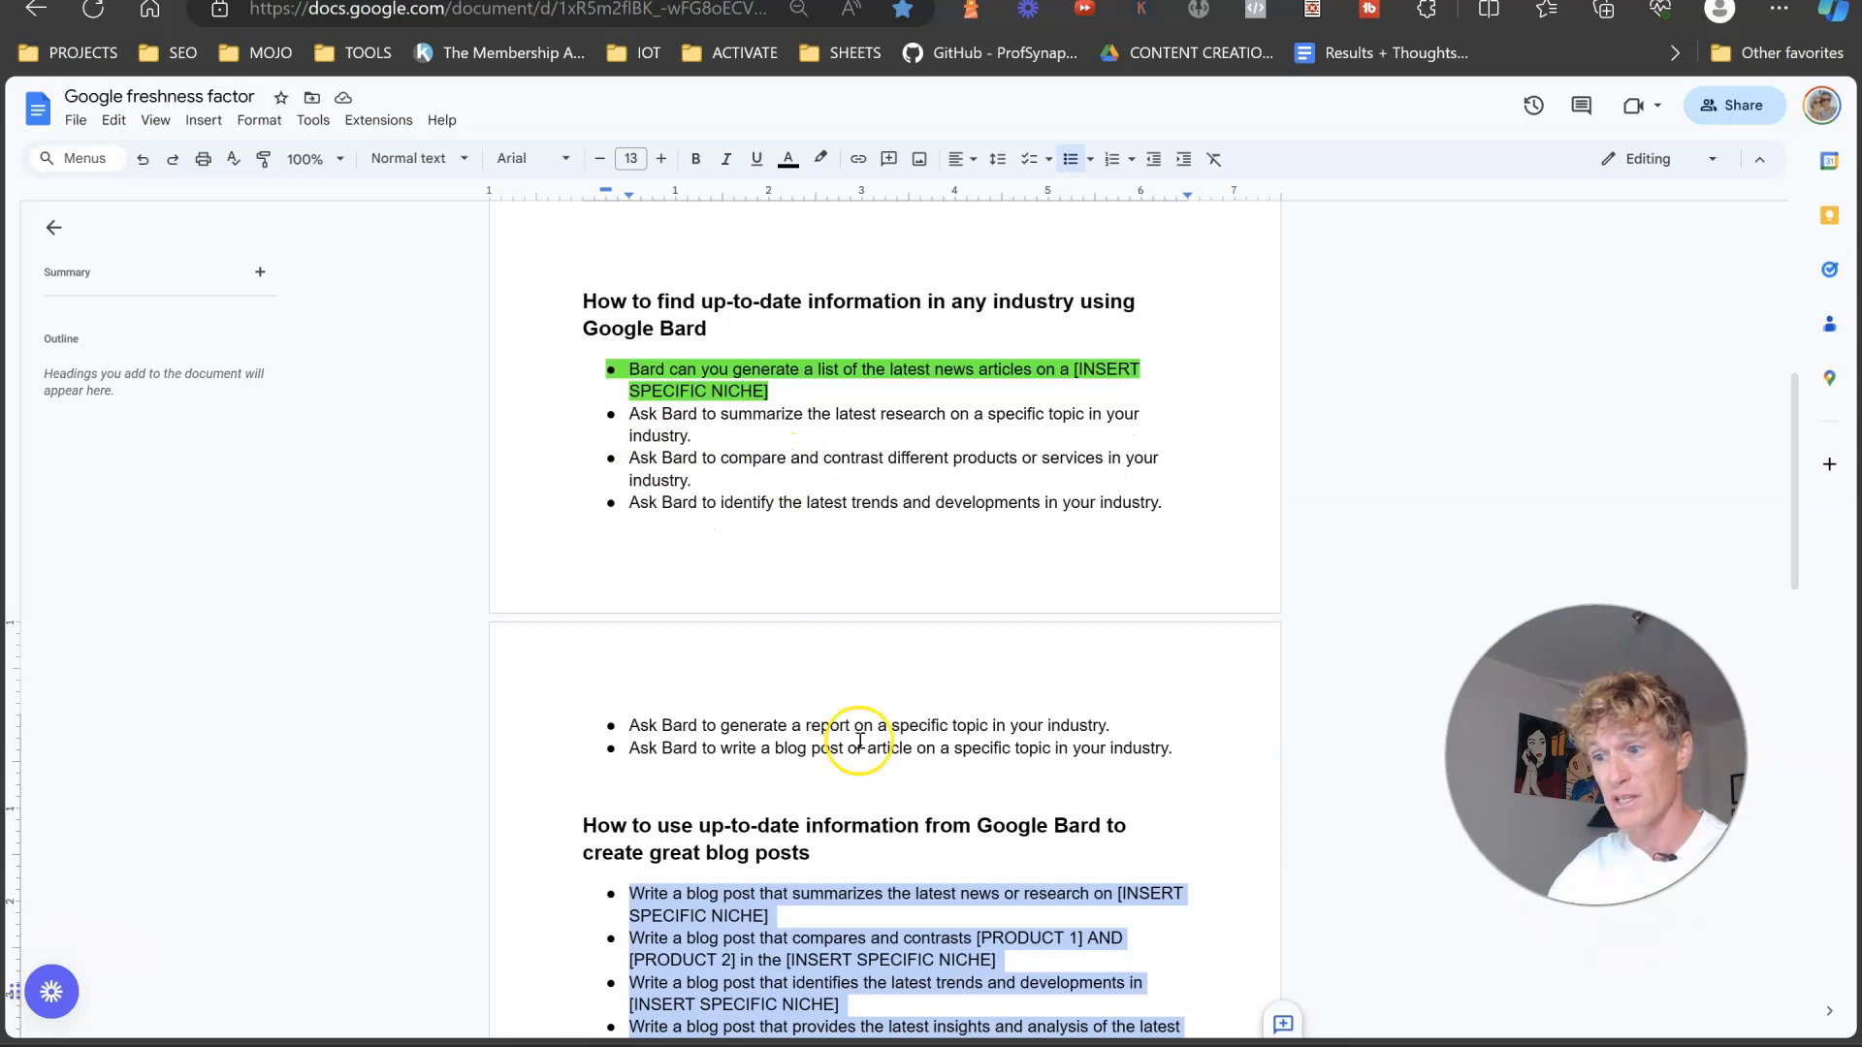
click(826, 861)
drag(811, 915, 625, 904)
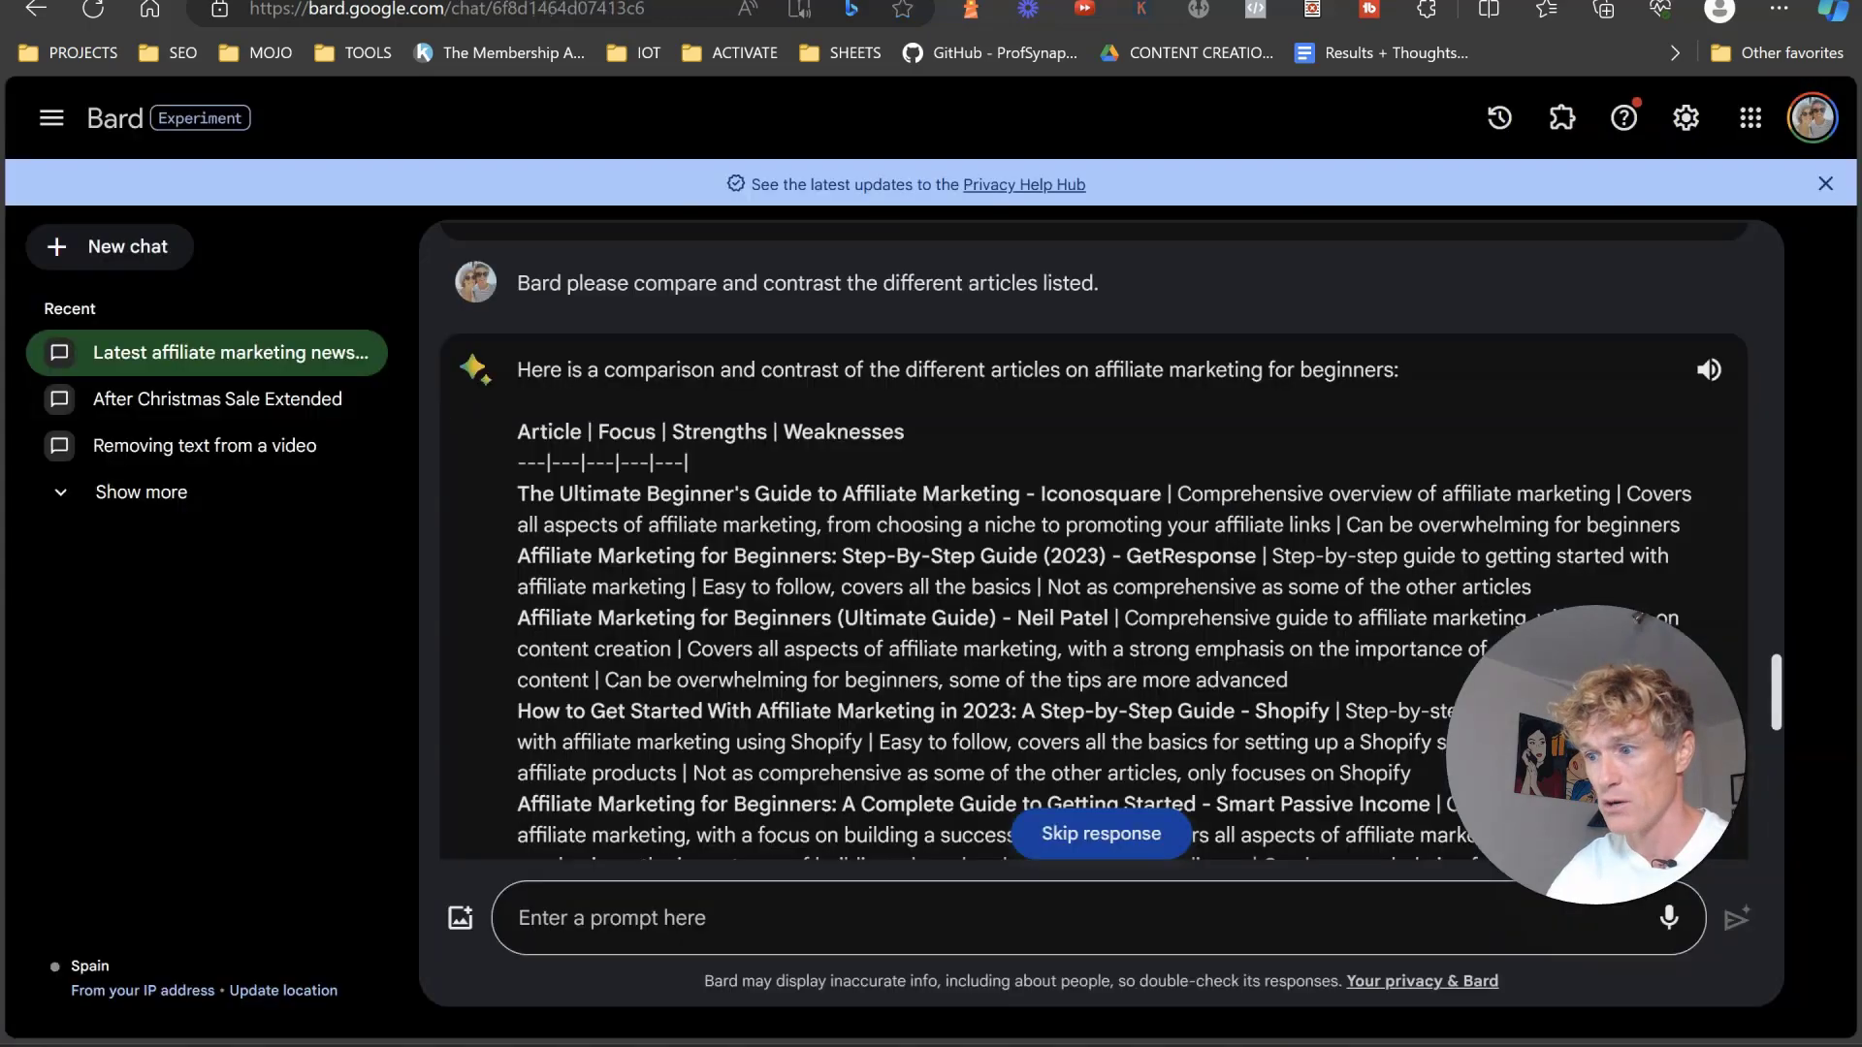
Scroll through Bard's comparison table of Oberlo, Authority, Niche Site Project, AffiliateFix and Making Sense of Cents
scroll(743, 524, down, 8)
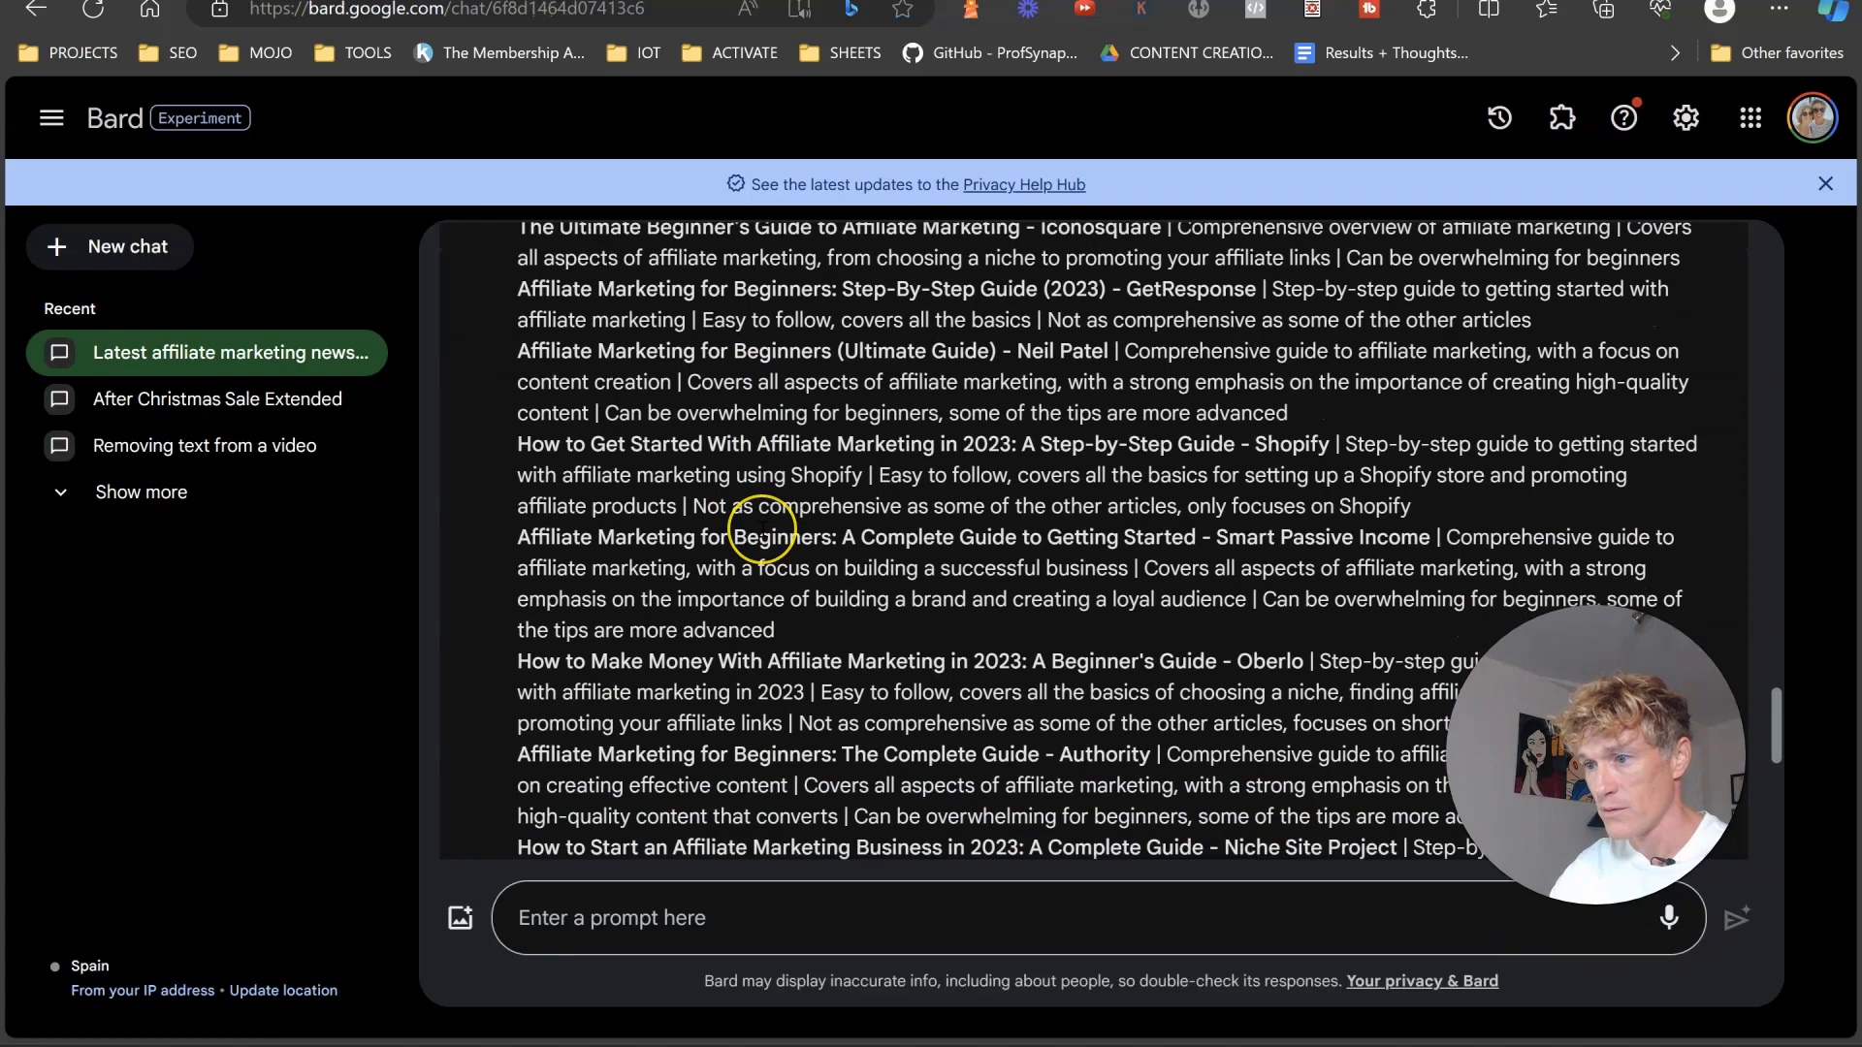
scroll(761, 523, down, 3)
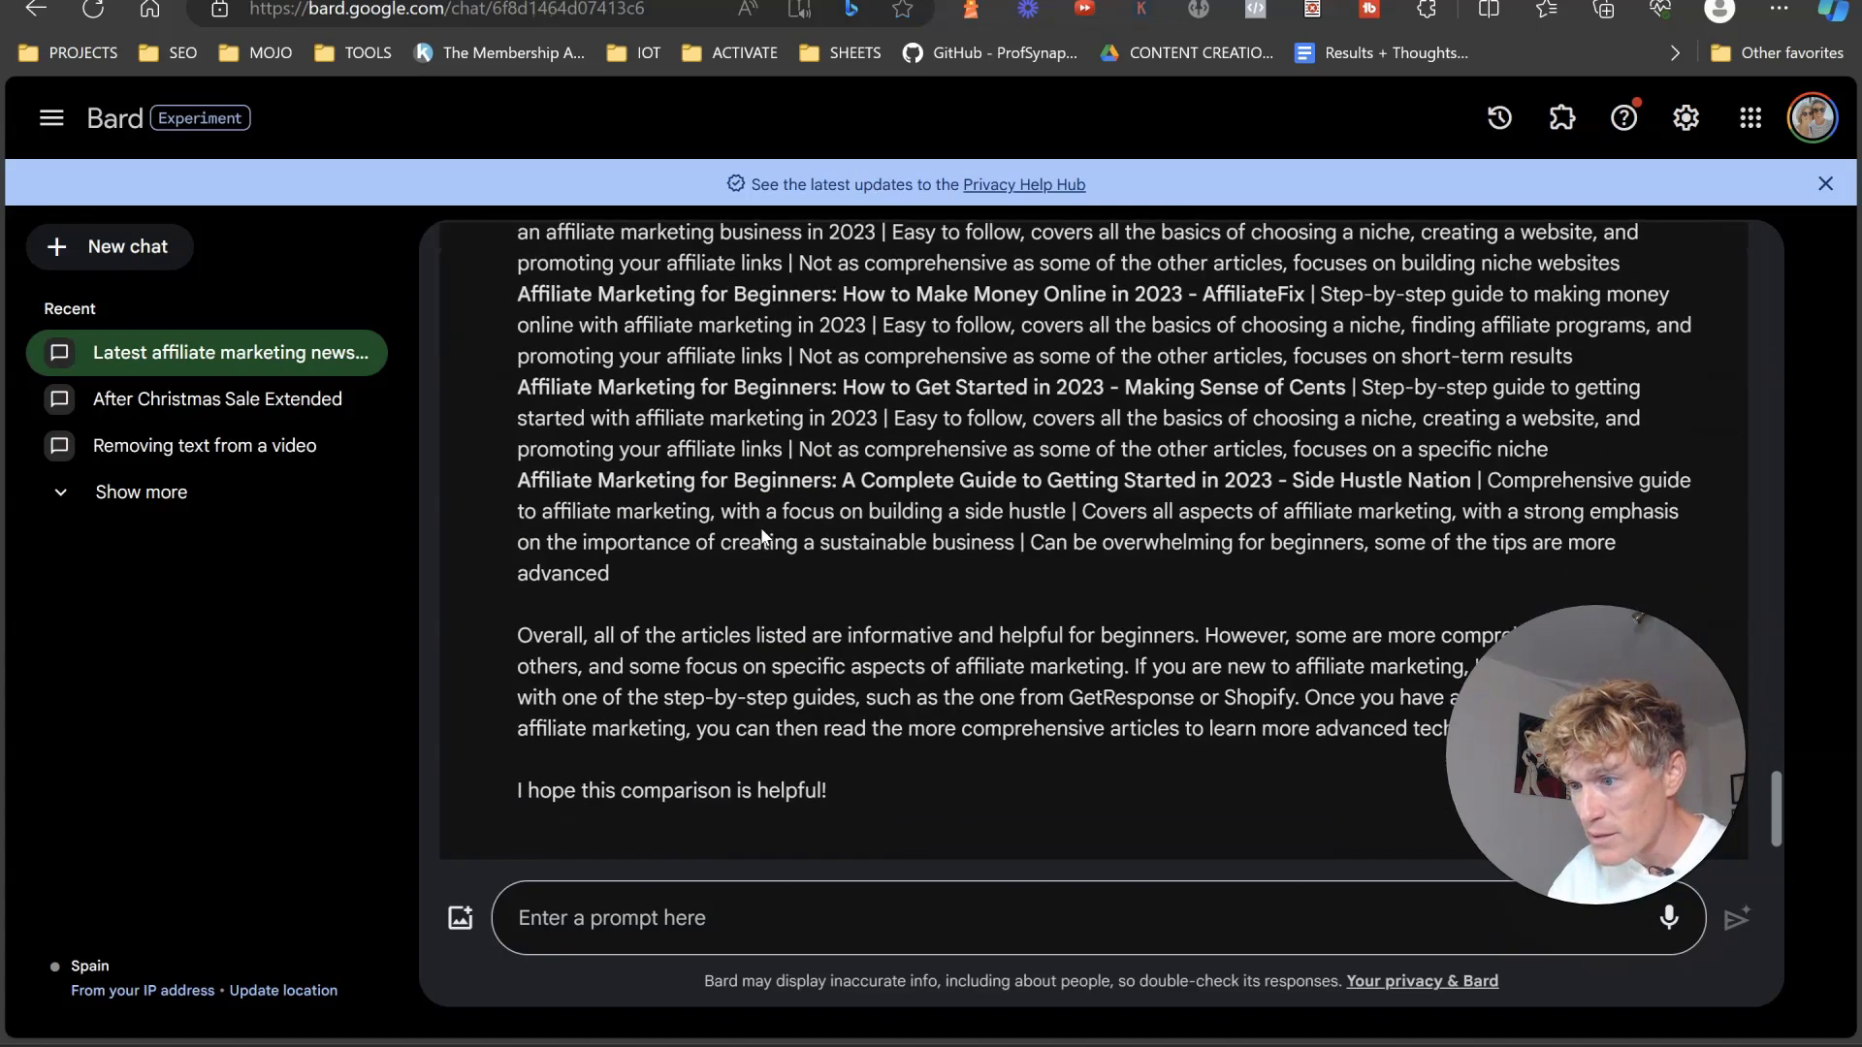
scroll(757, 556, up, 10)
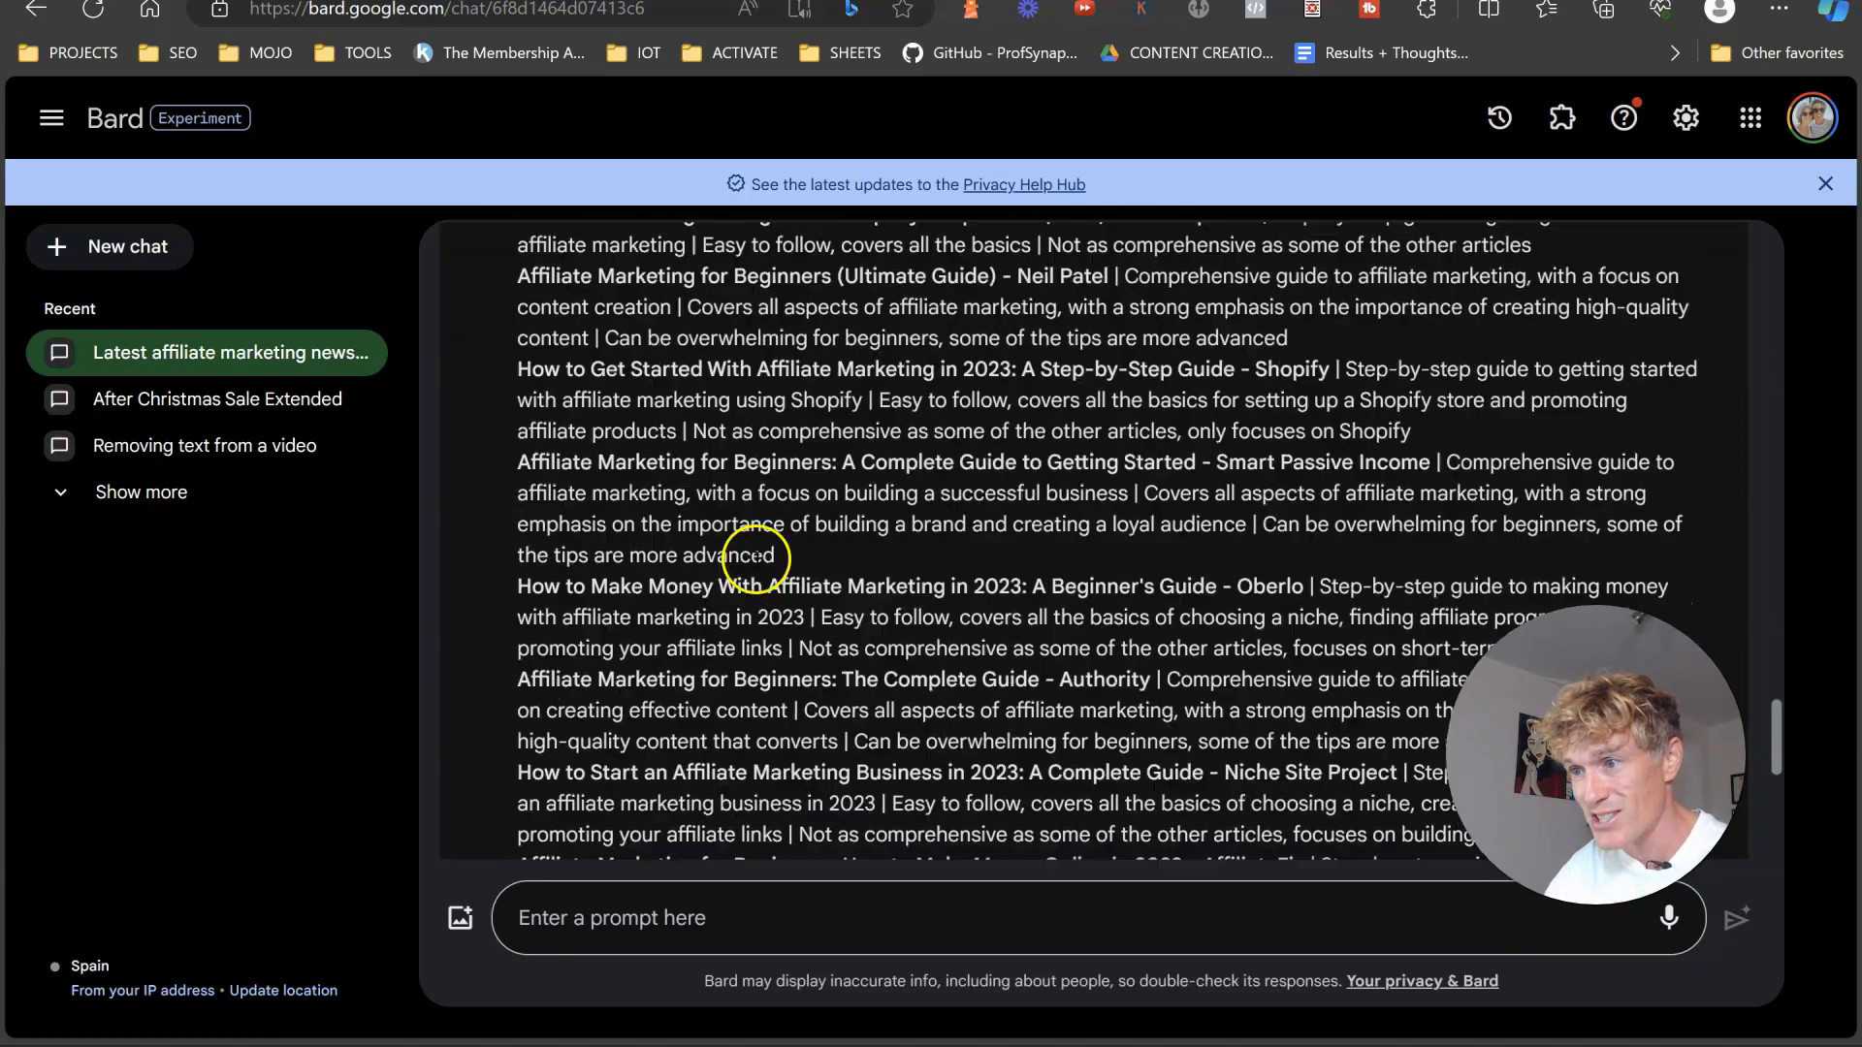
scroll(707, 415, up, 1)
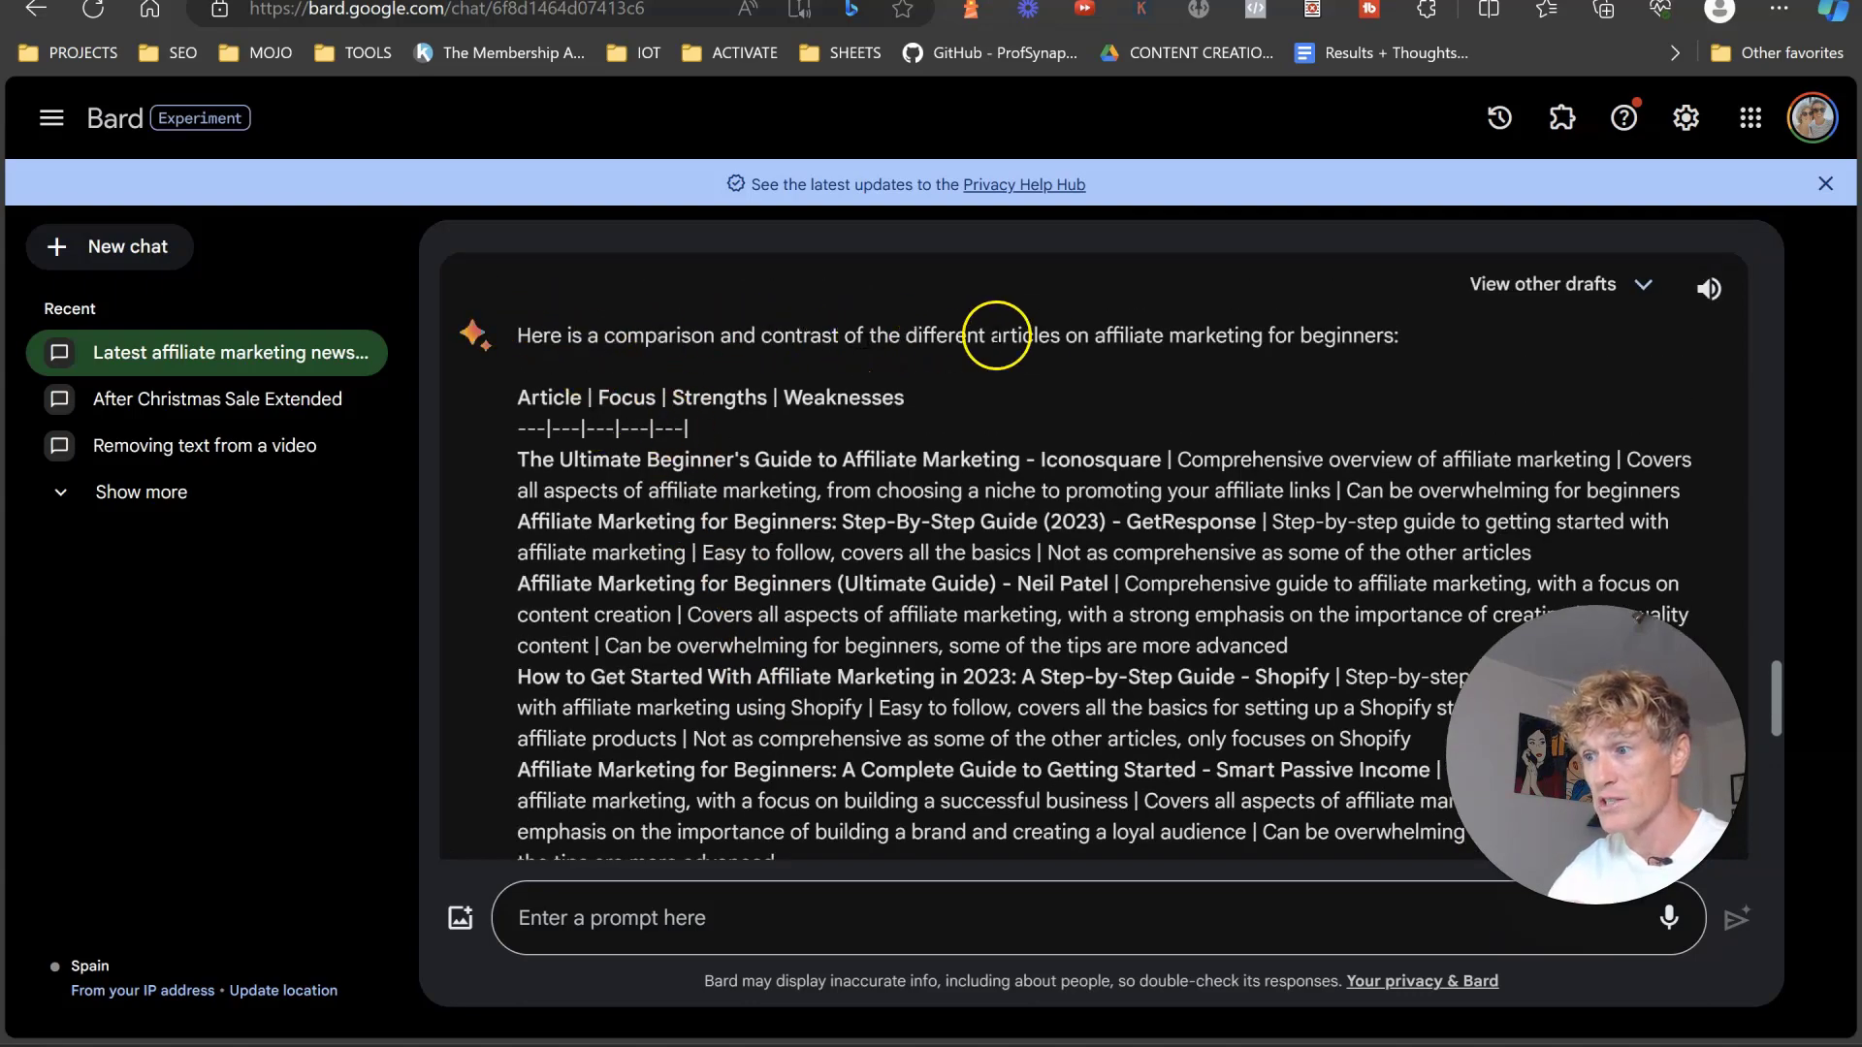
scroll(1066, 412, down, 5)
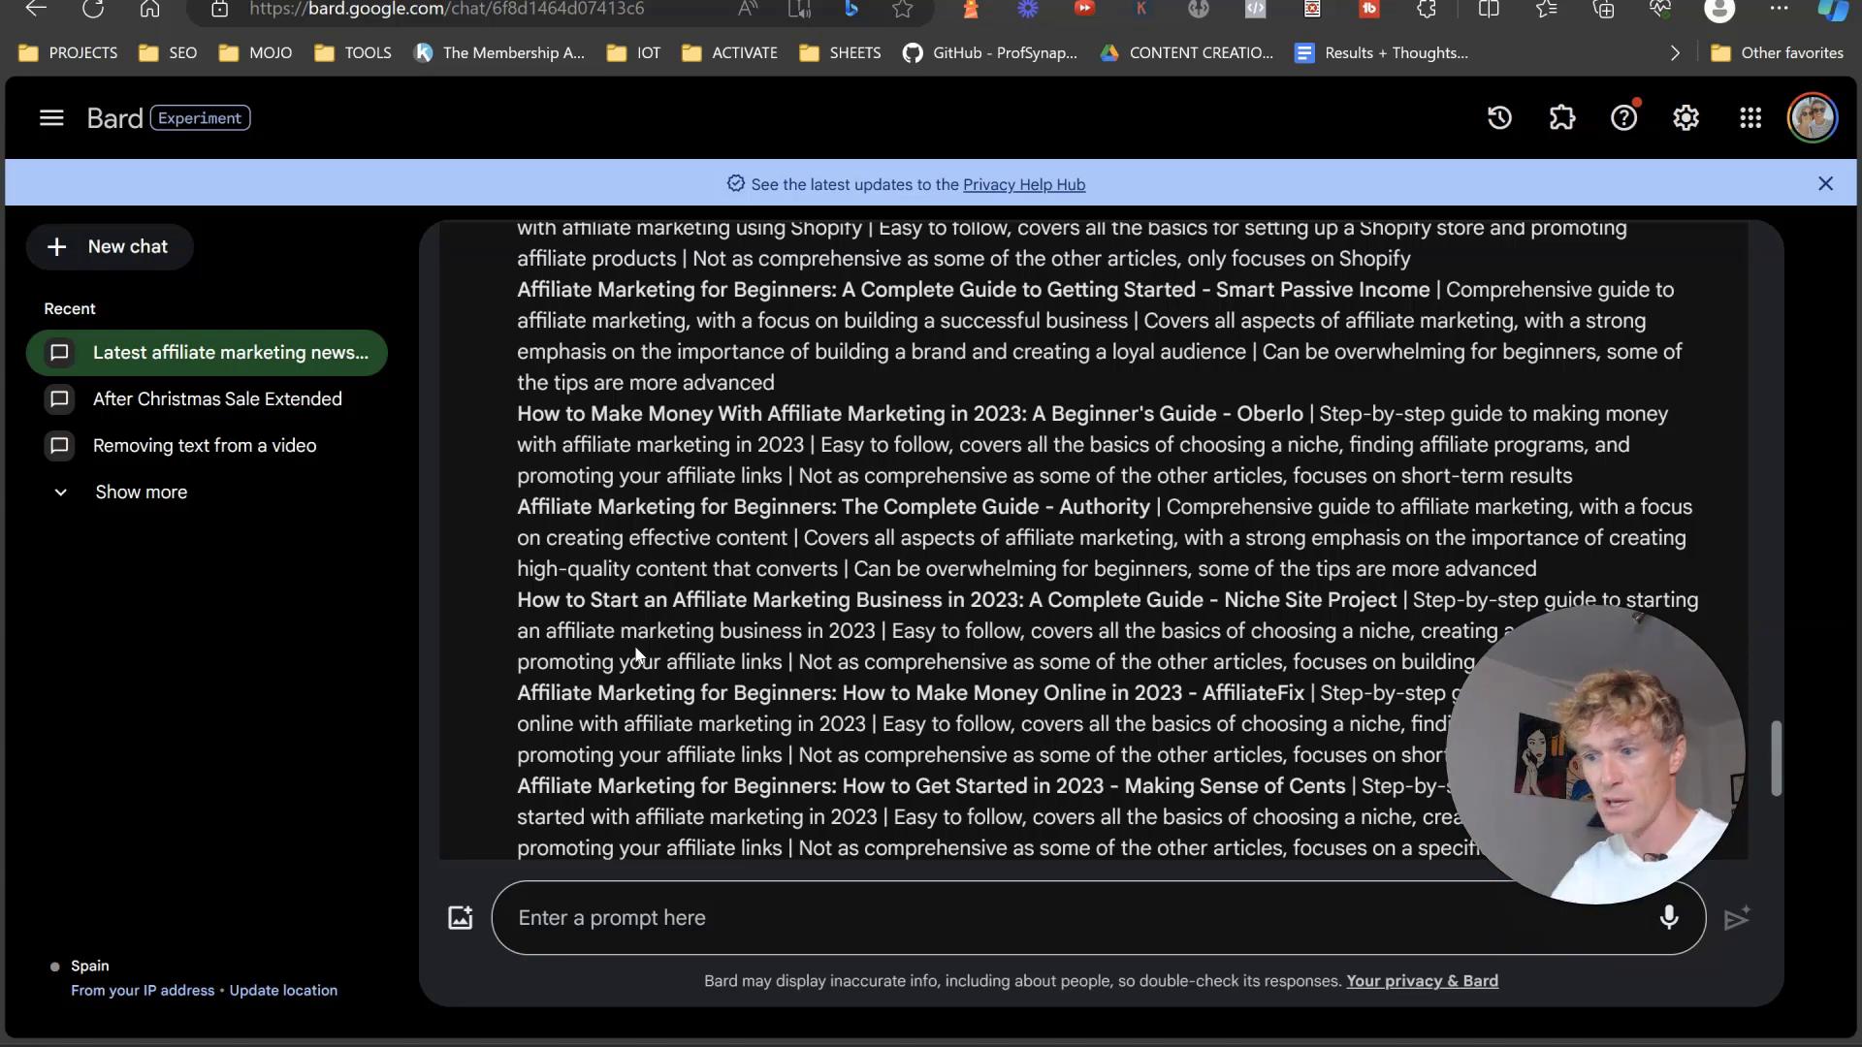
Paste the blog-post prompt, replace [INSERT SPECIFIC NICHE] with 'these articles', and send it
click(700, 902)
text(Write a blog post that summarizes the latest news or research on [INSERT SPECIFIC NICHE])
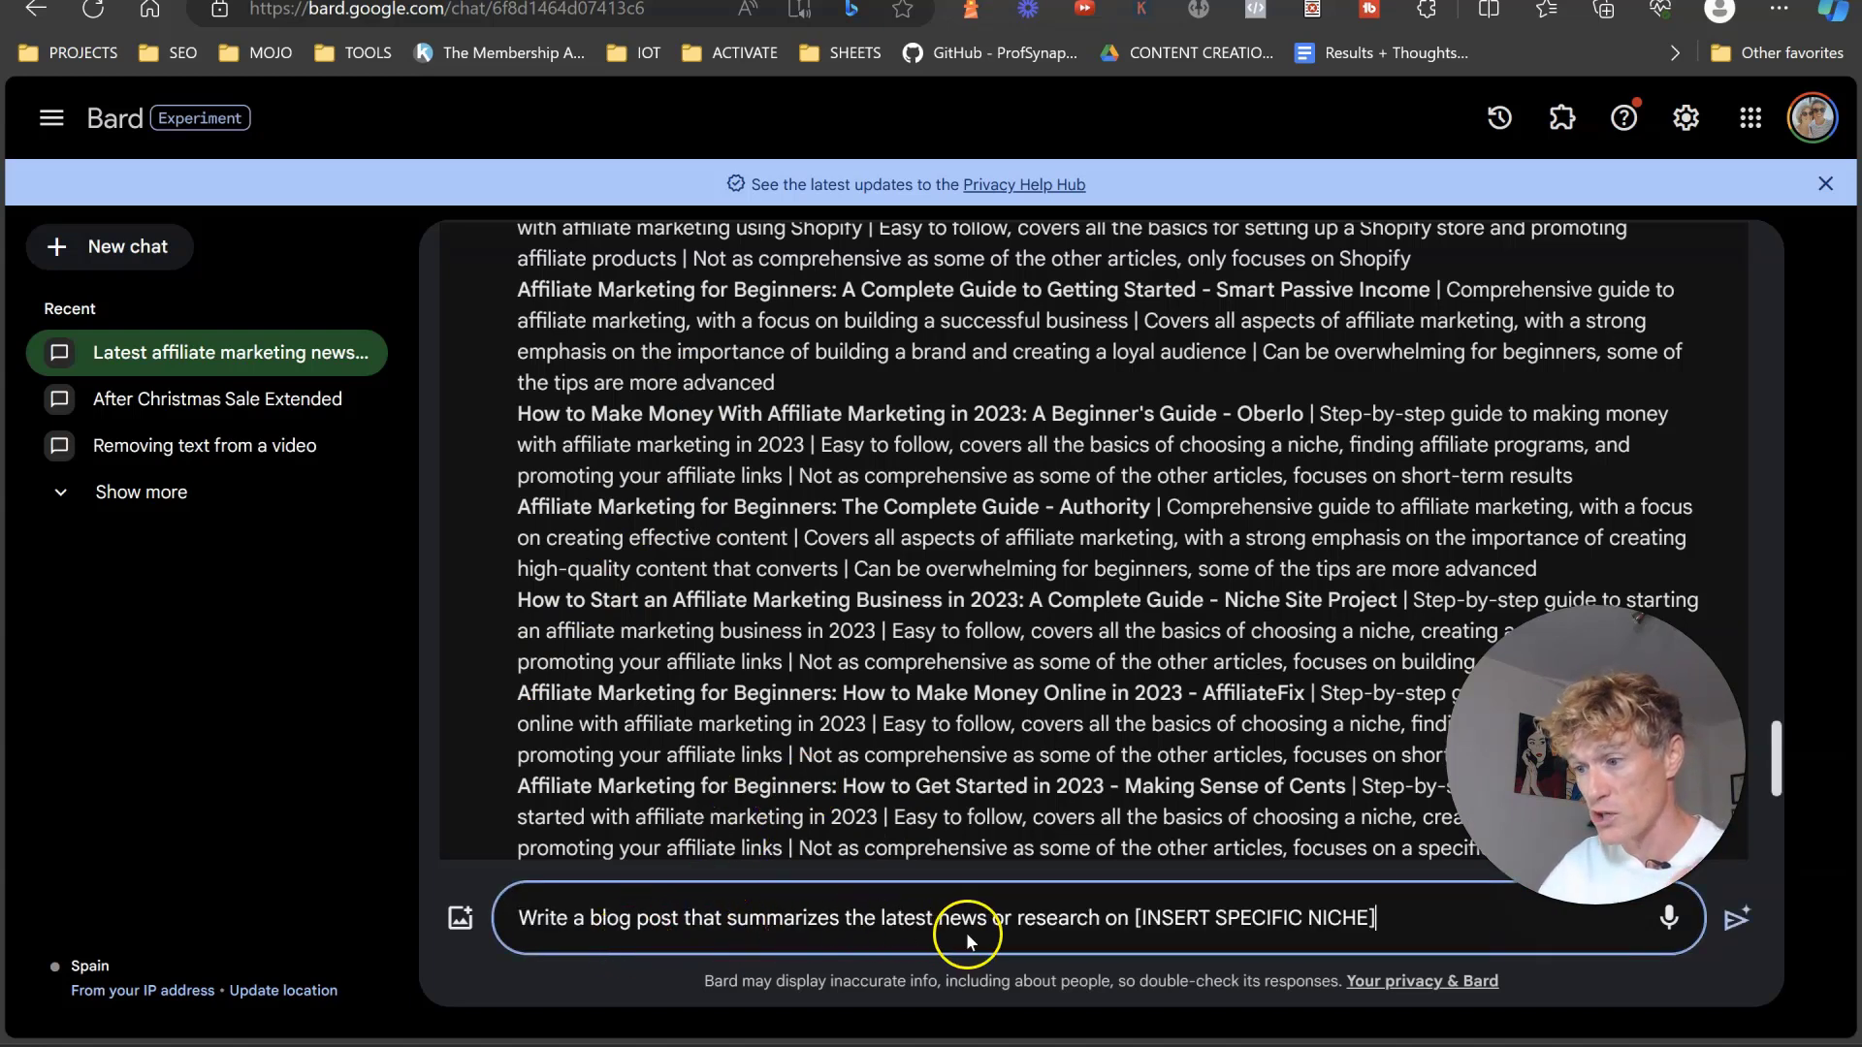
click(881, 917)
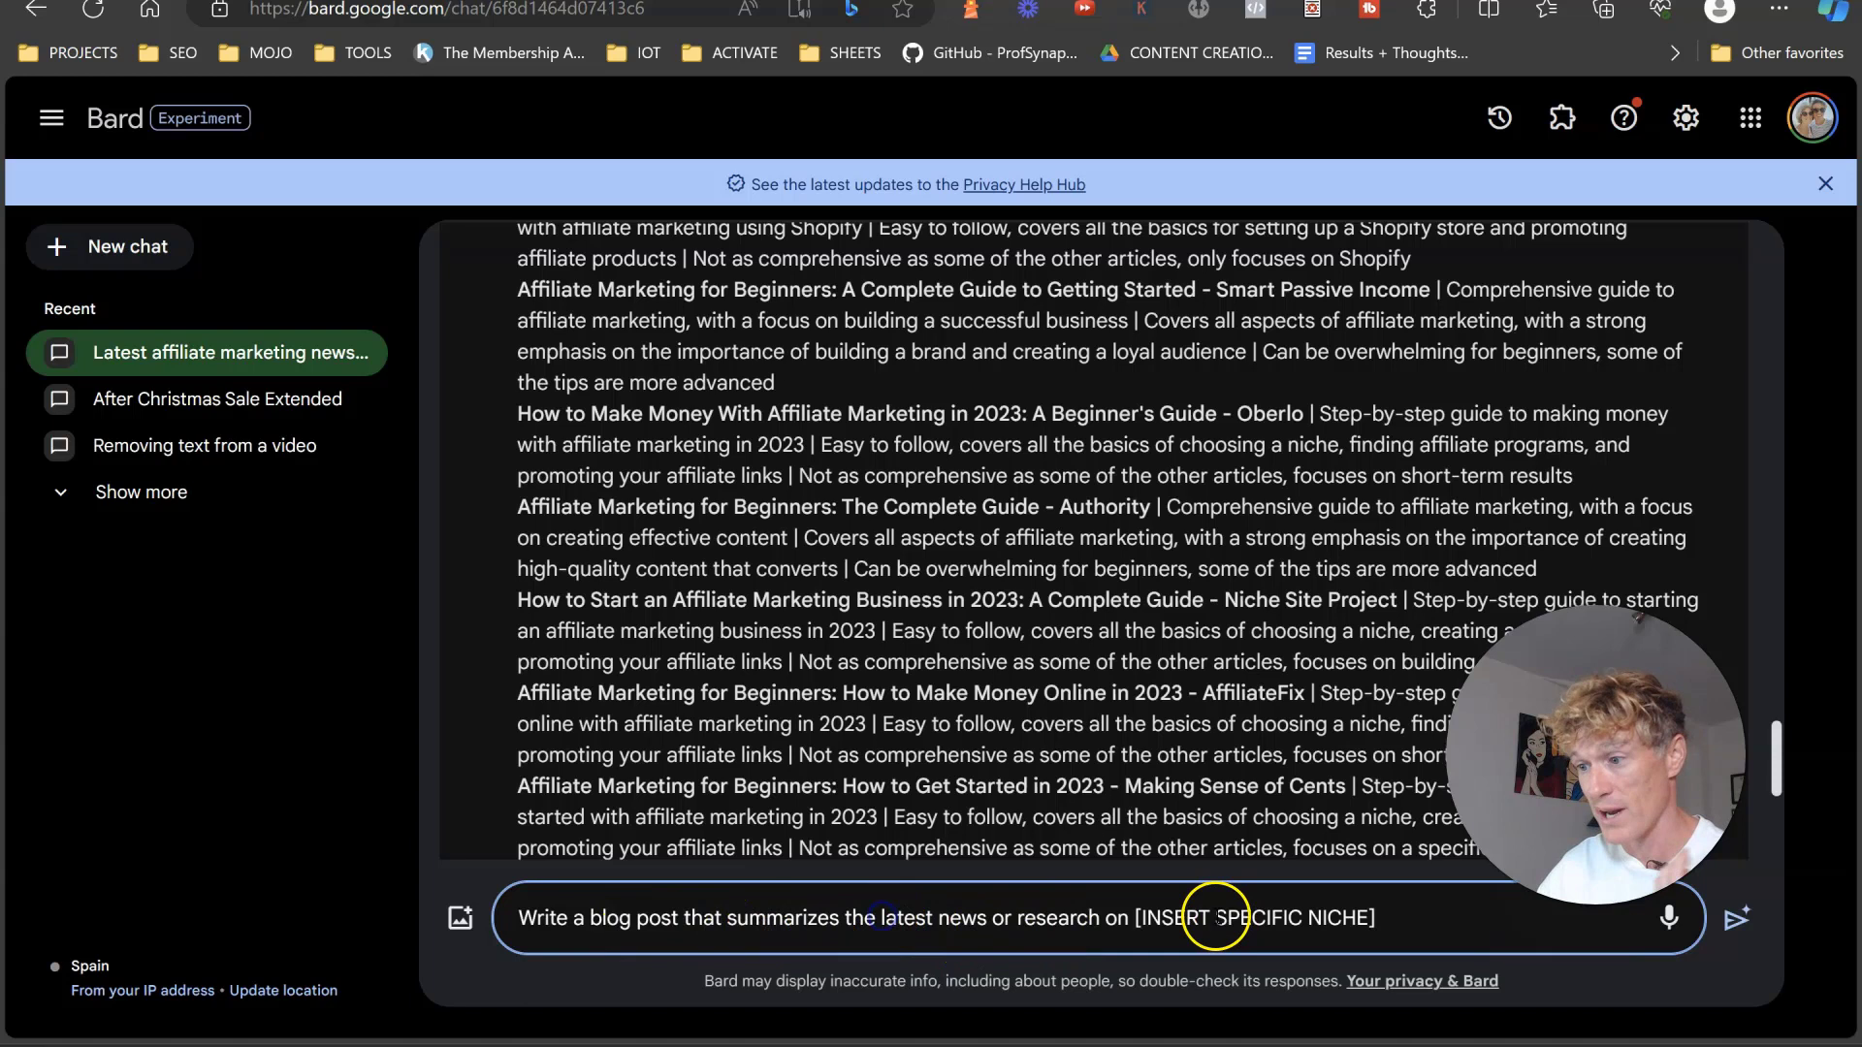
drag(1370, 918, 1150, 917)
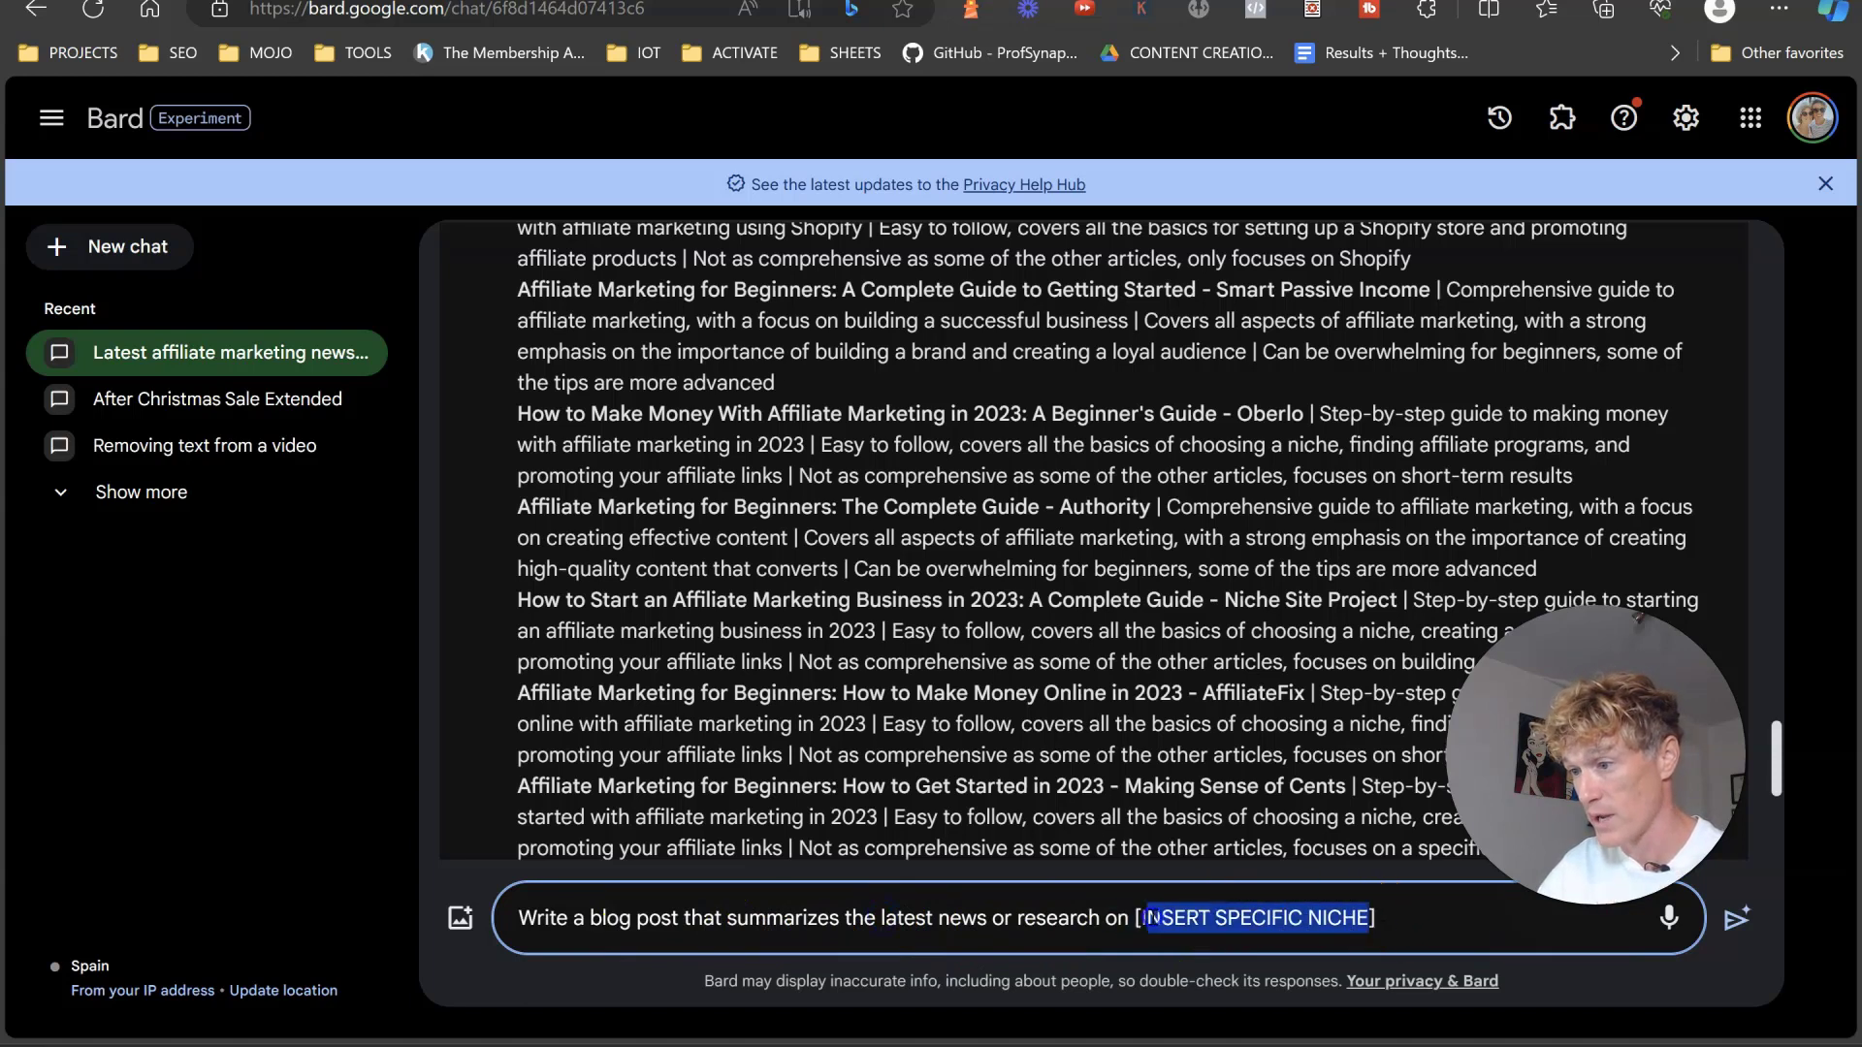
drag(1377, 918, 1117, 917)
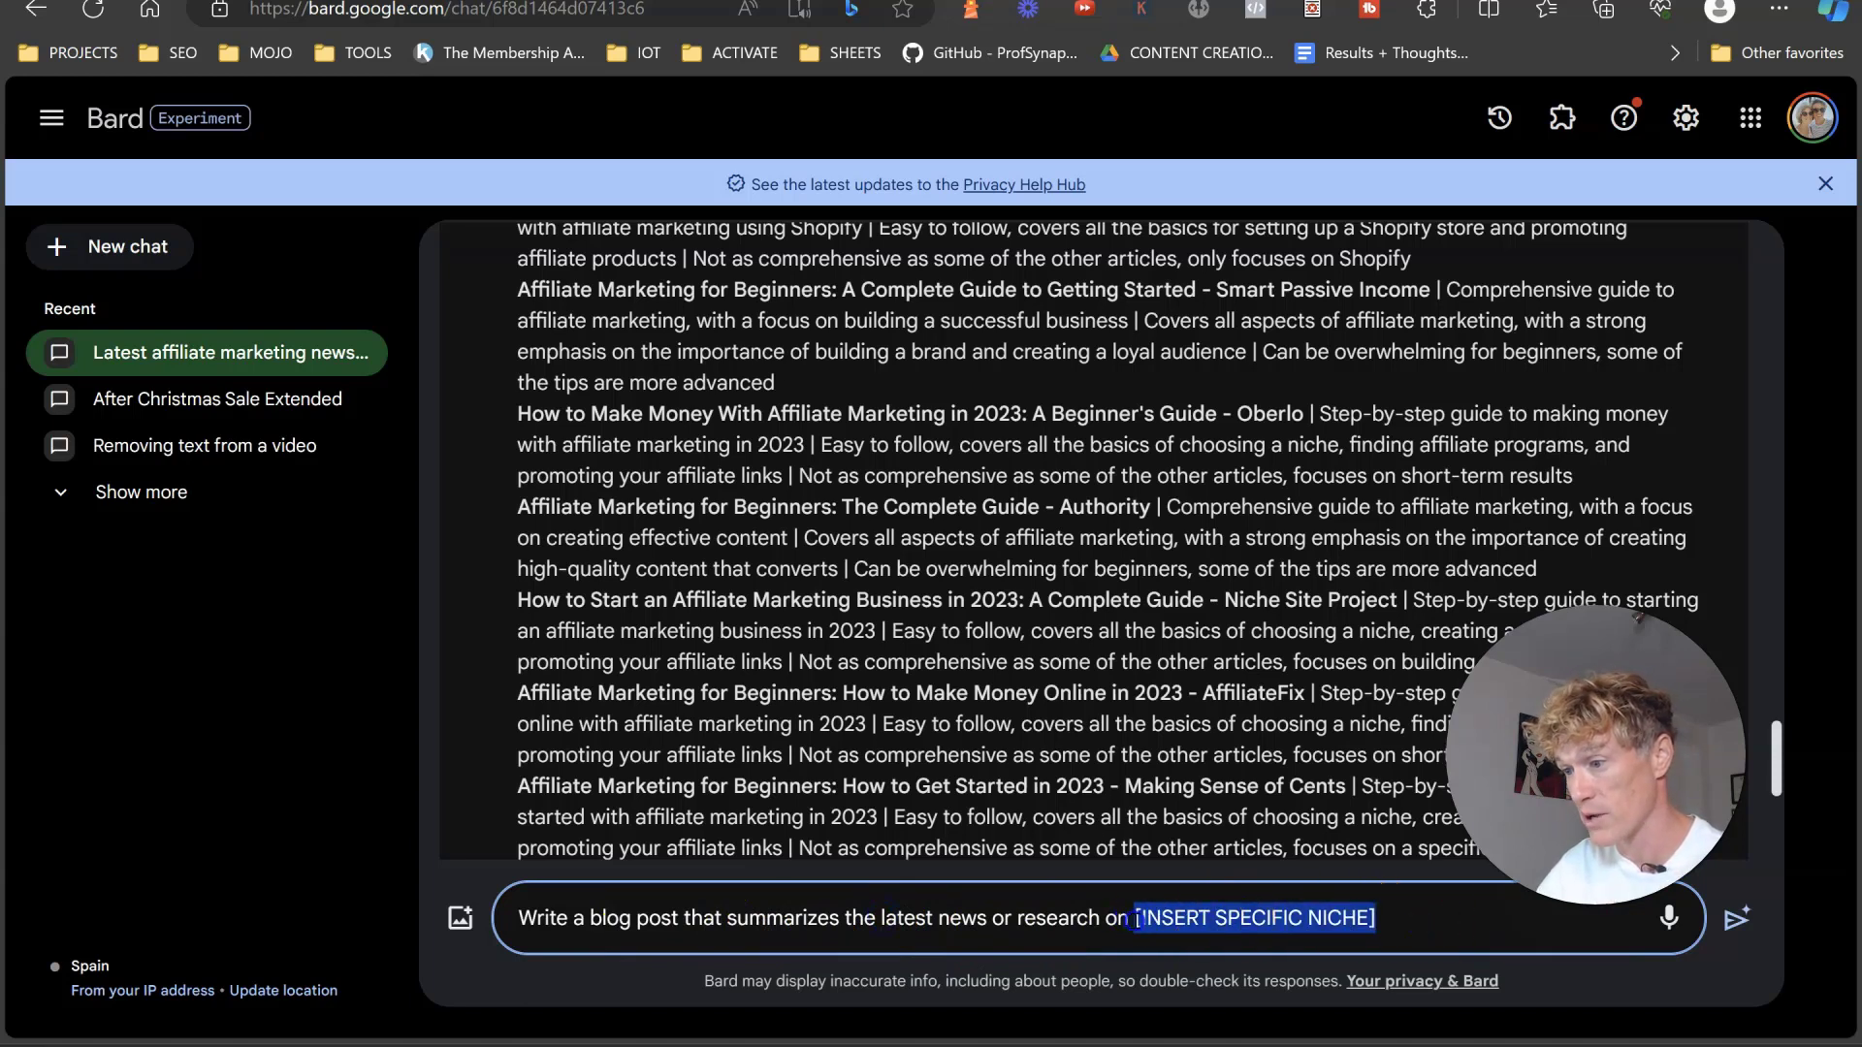
key(BackSpace)
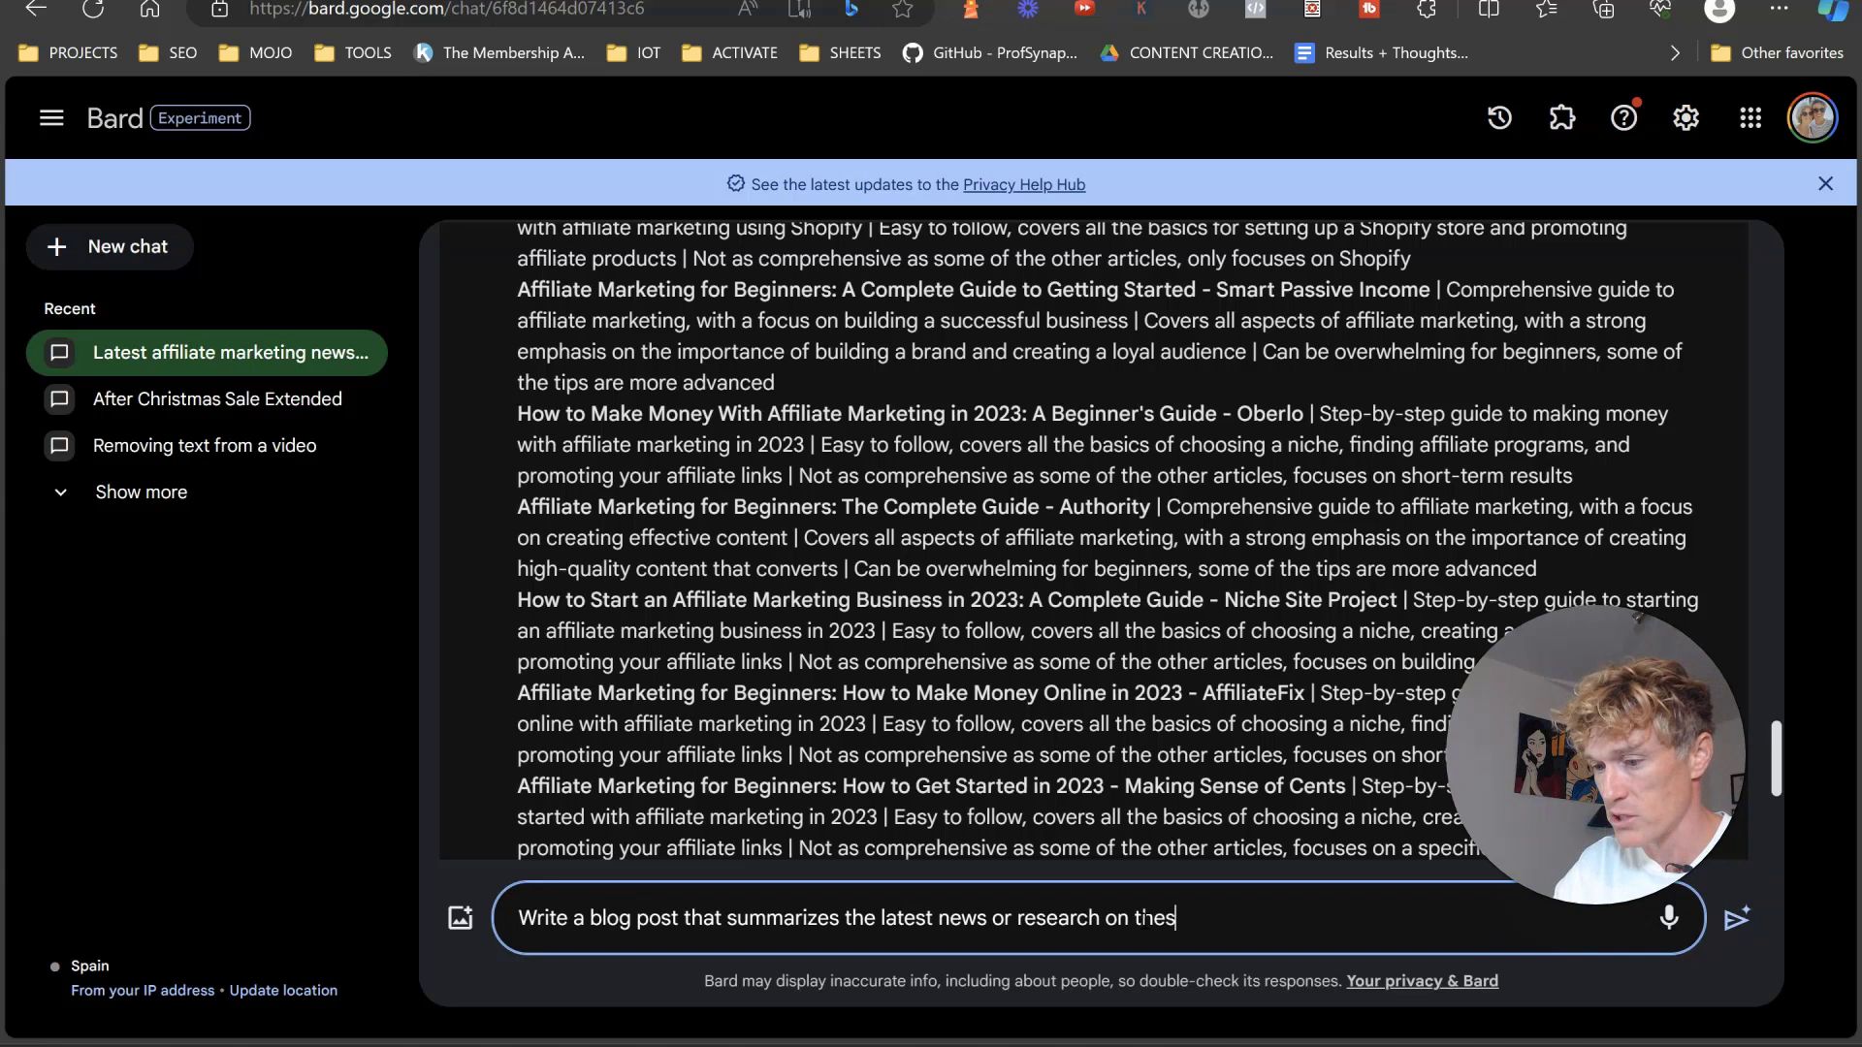
text(s)
key(Return)
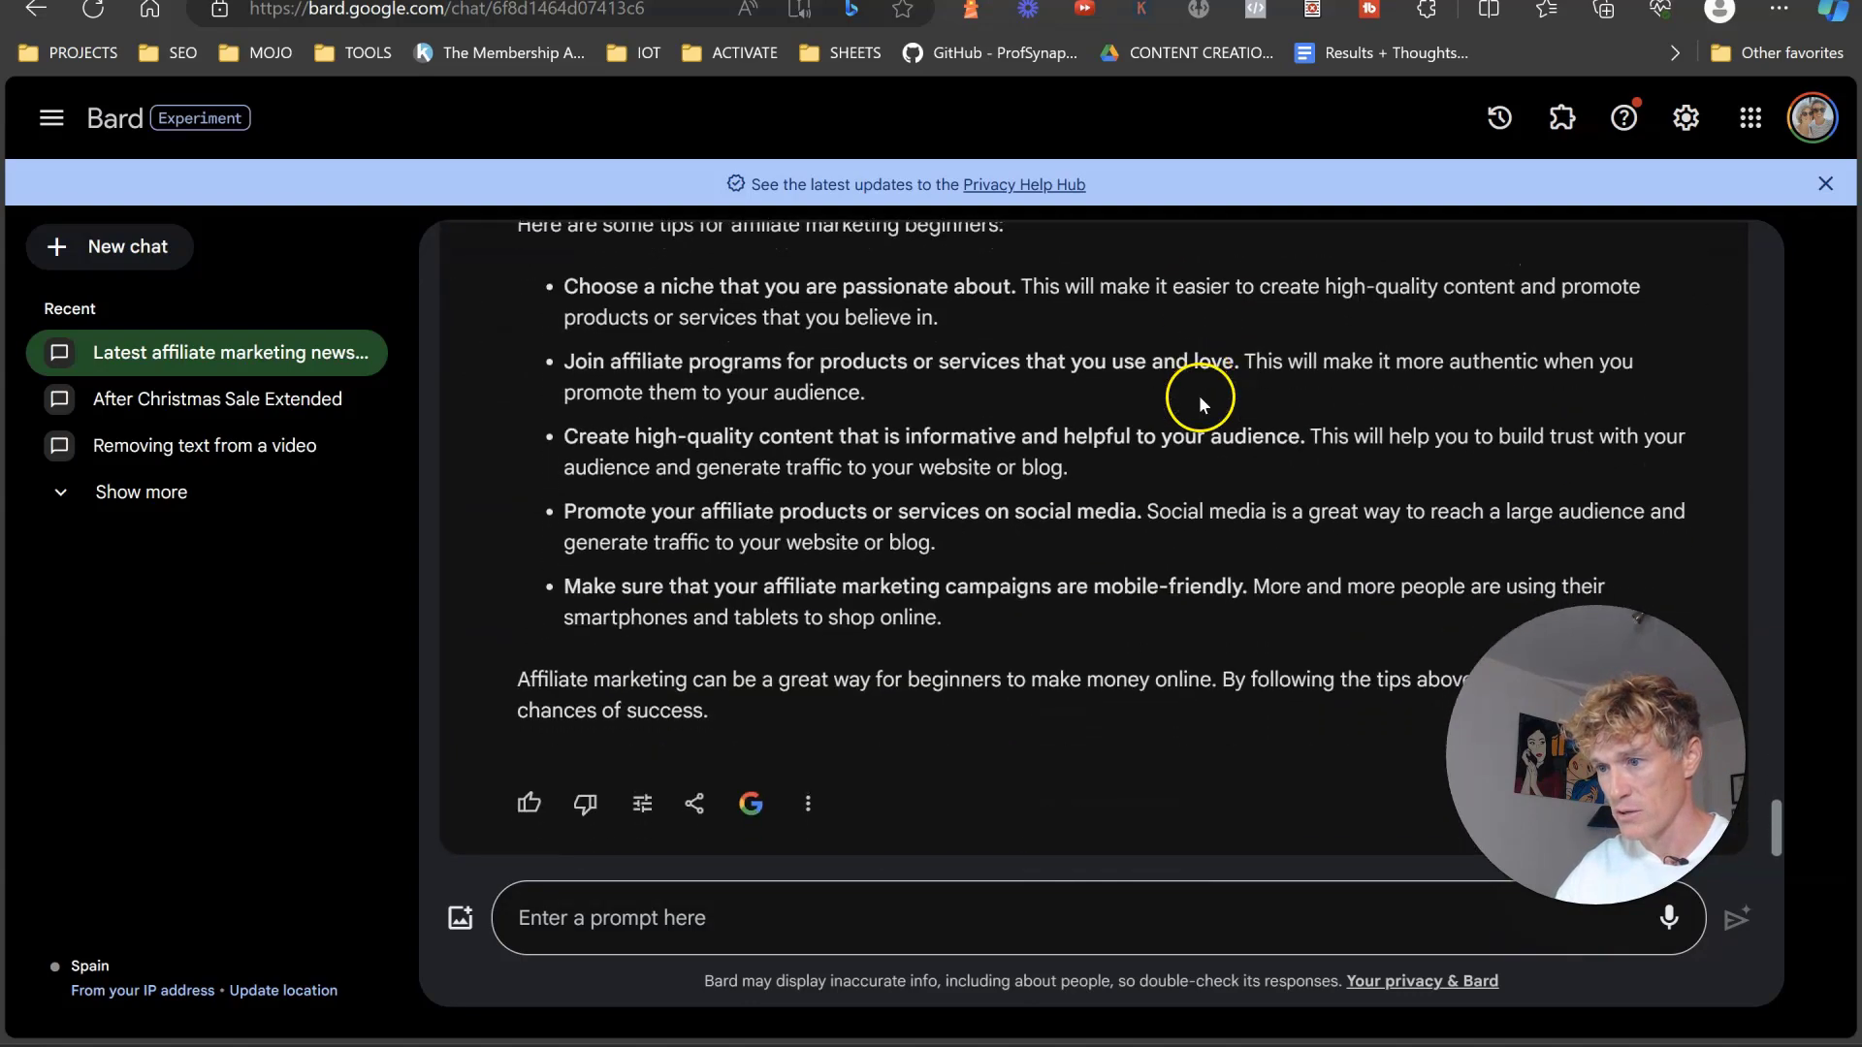
Review Bard's blog post on the $12 billion forecast by 2028, content, social media and mobile
drag(717, 713, 520, 402)
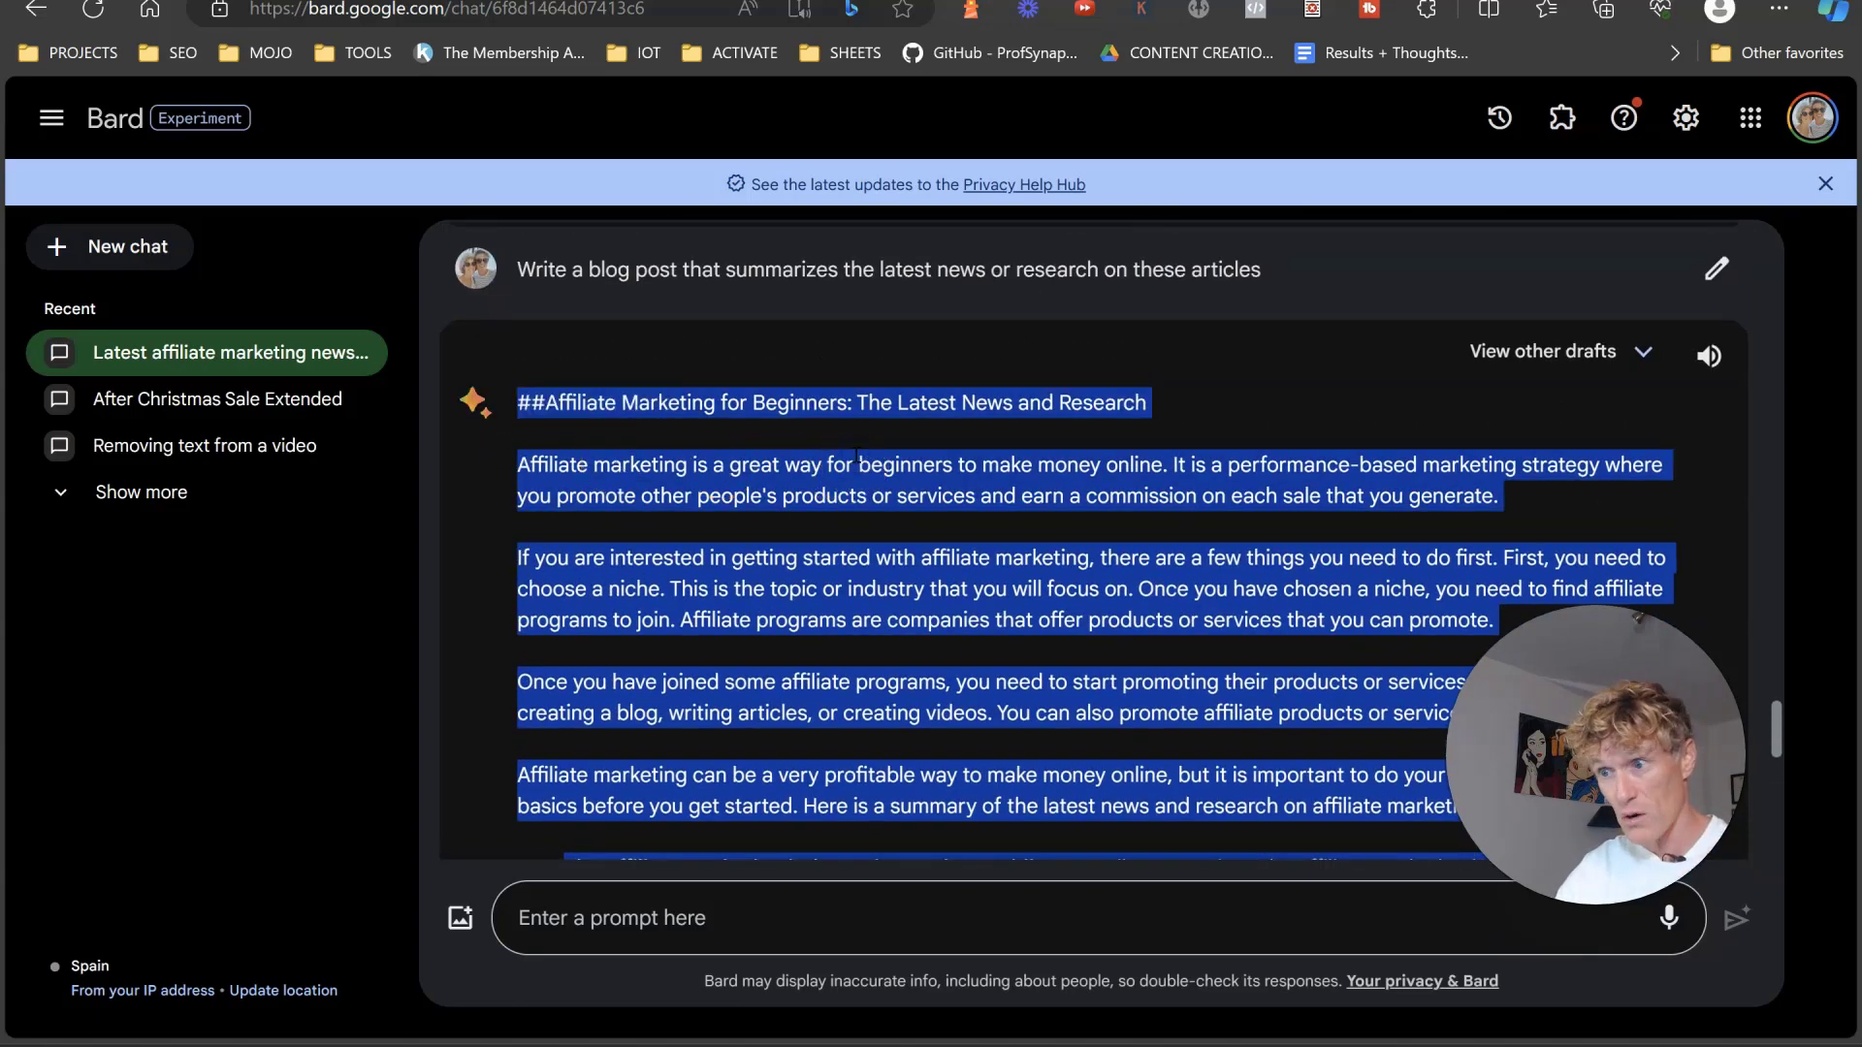
scroll(858, 465, down, 3)
scroll(858, 466, up, 1)
scroll(858, 470, down, 3)
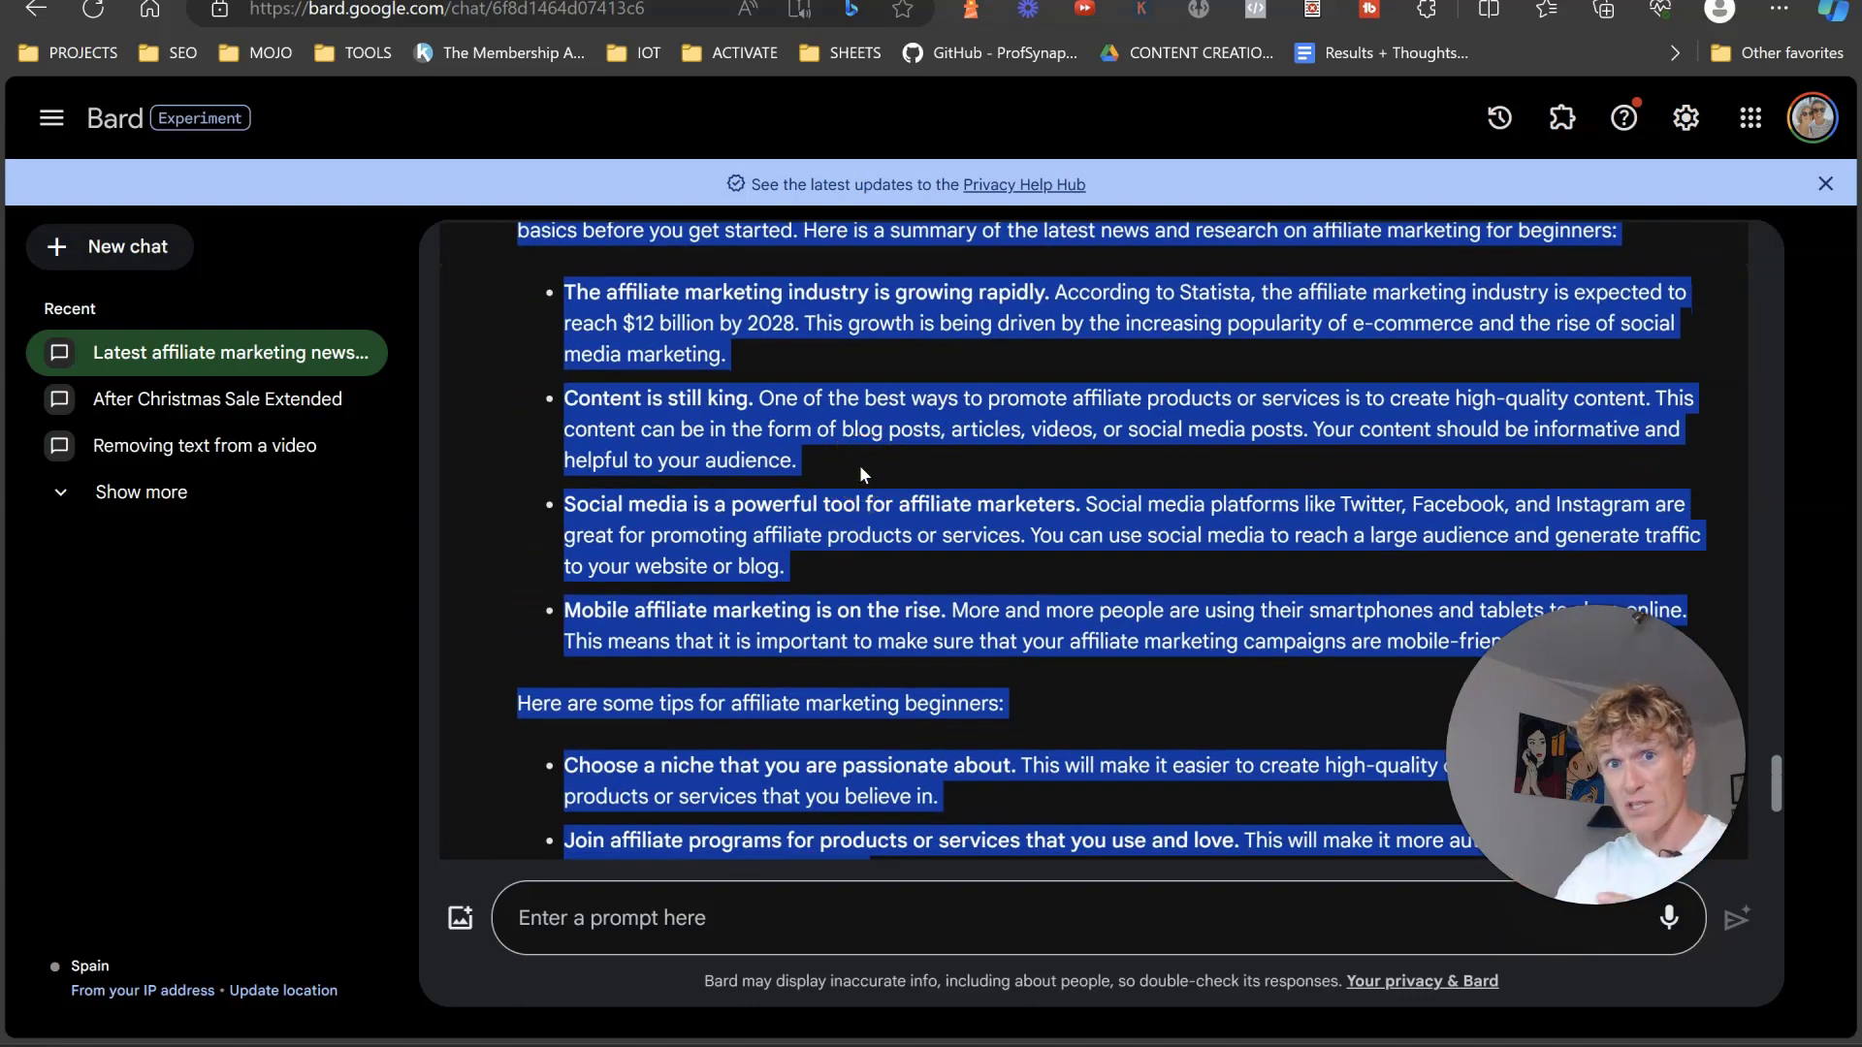
scroll(859, 463, up, 4)
click(849, 438)
scroll(863, 436, up, 2)
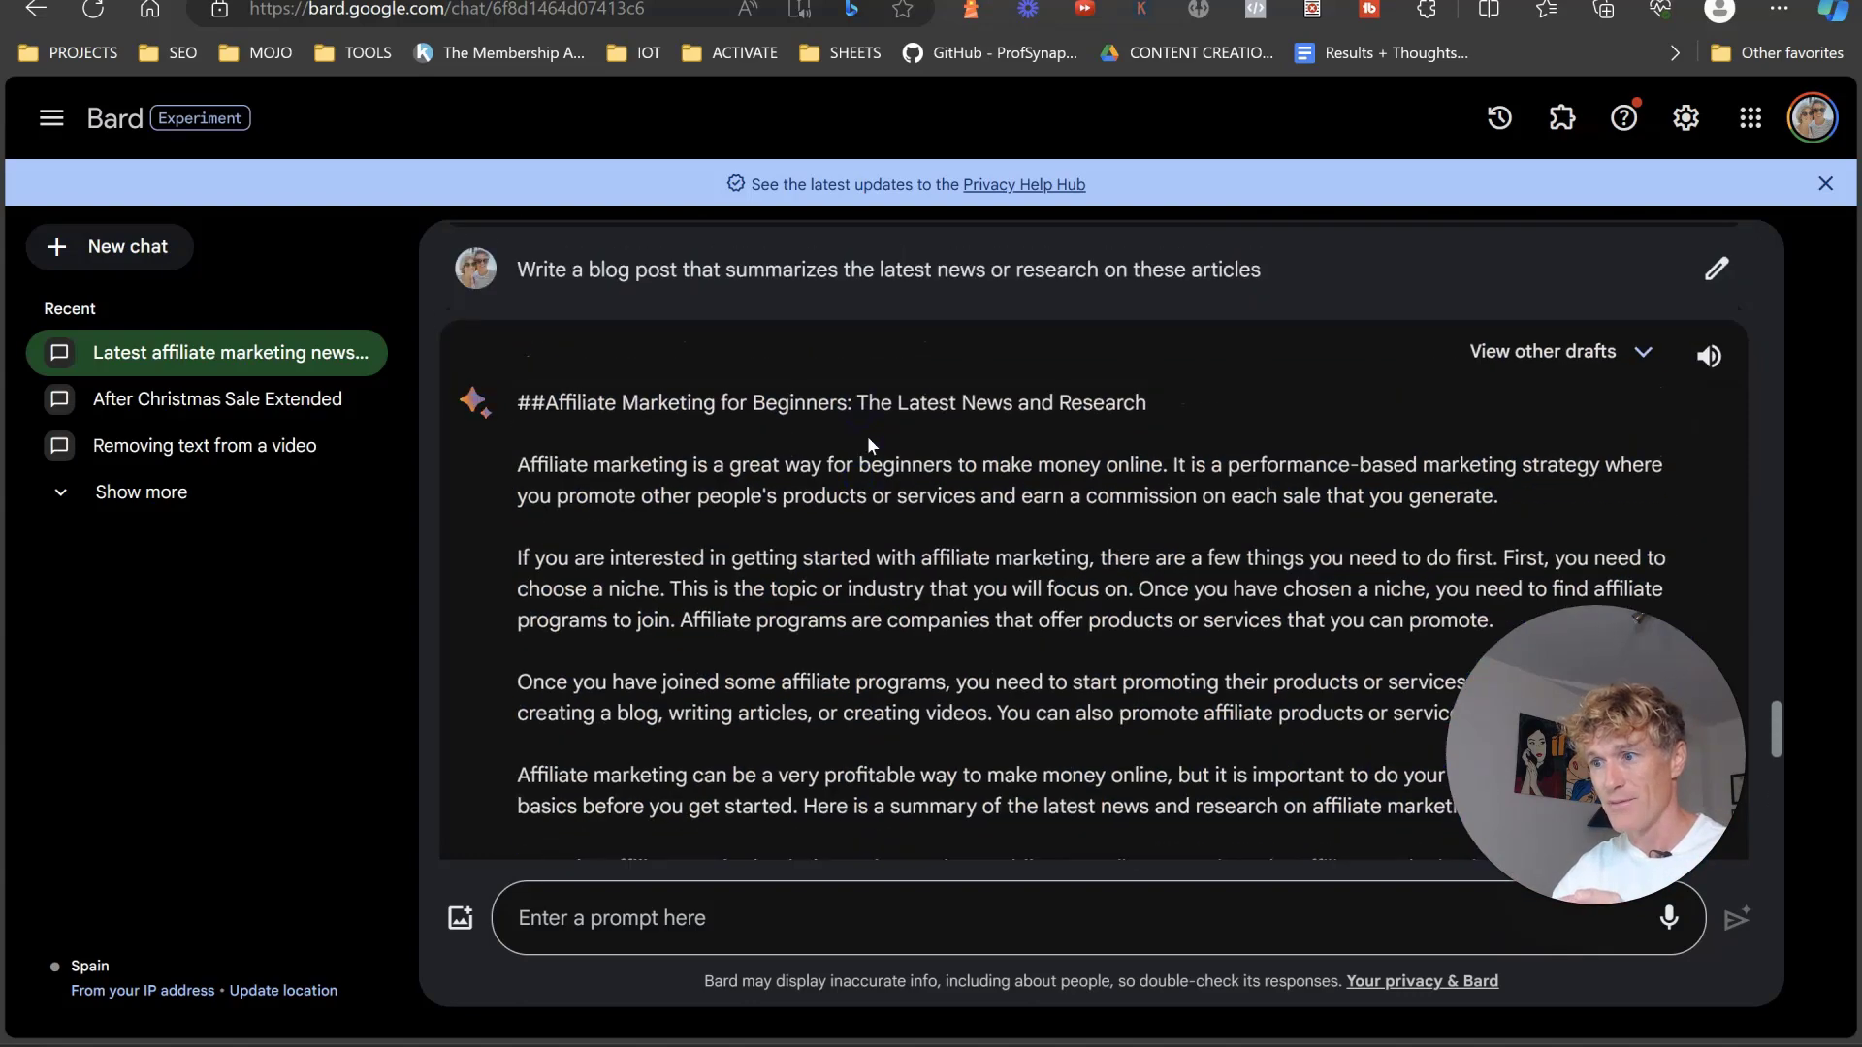
click(955, 482)
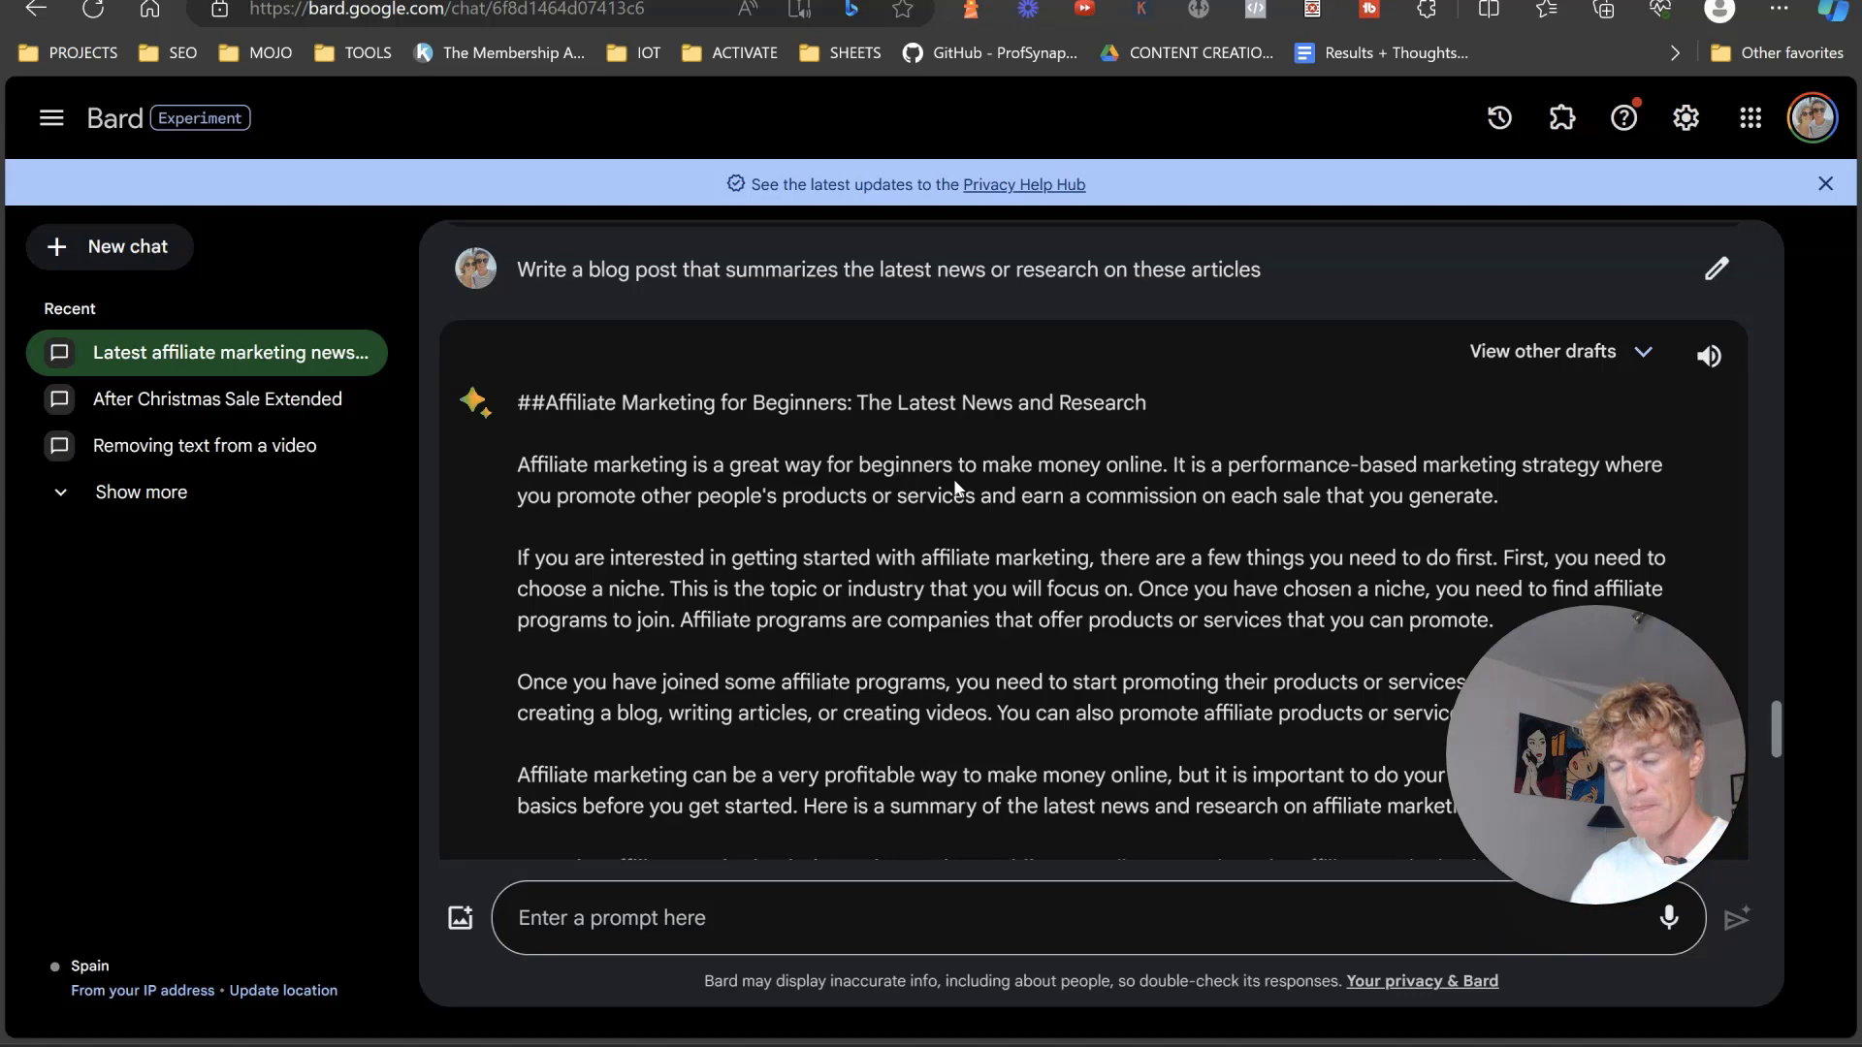
click(699, 574)
Place the cursor in Bard's prompt box, ready for a follow-up request
click(646, 897)
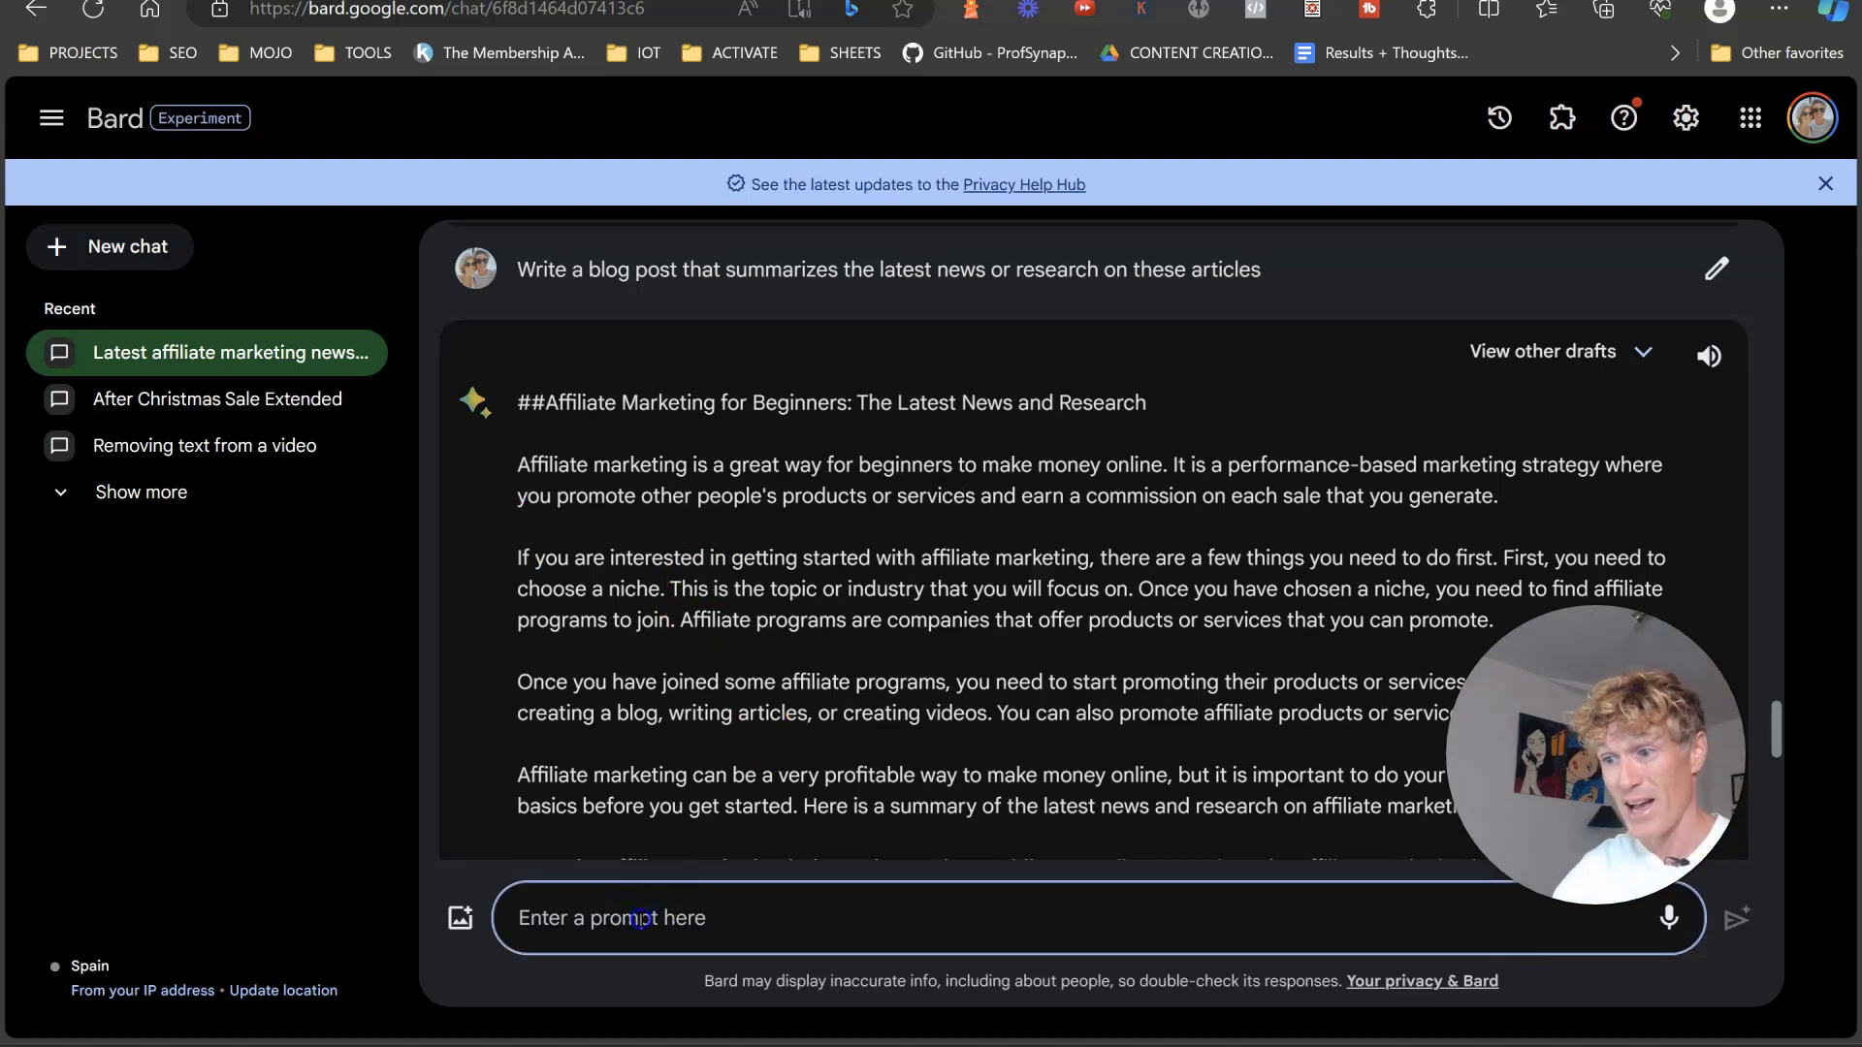
scroll(669, 484, down, 2)
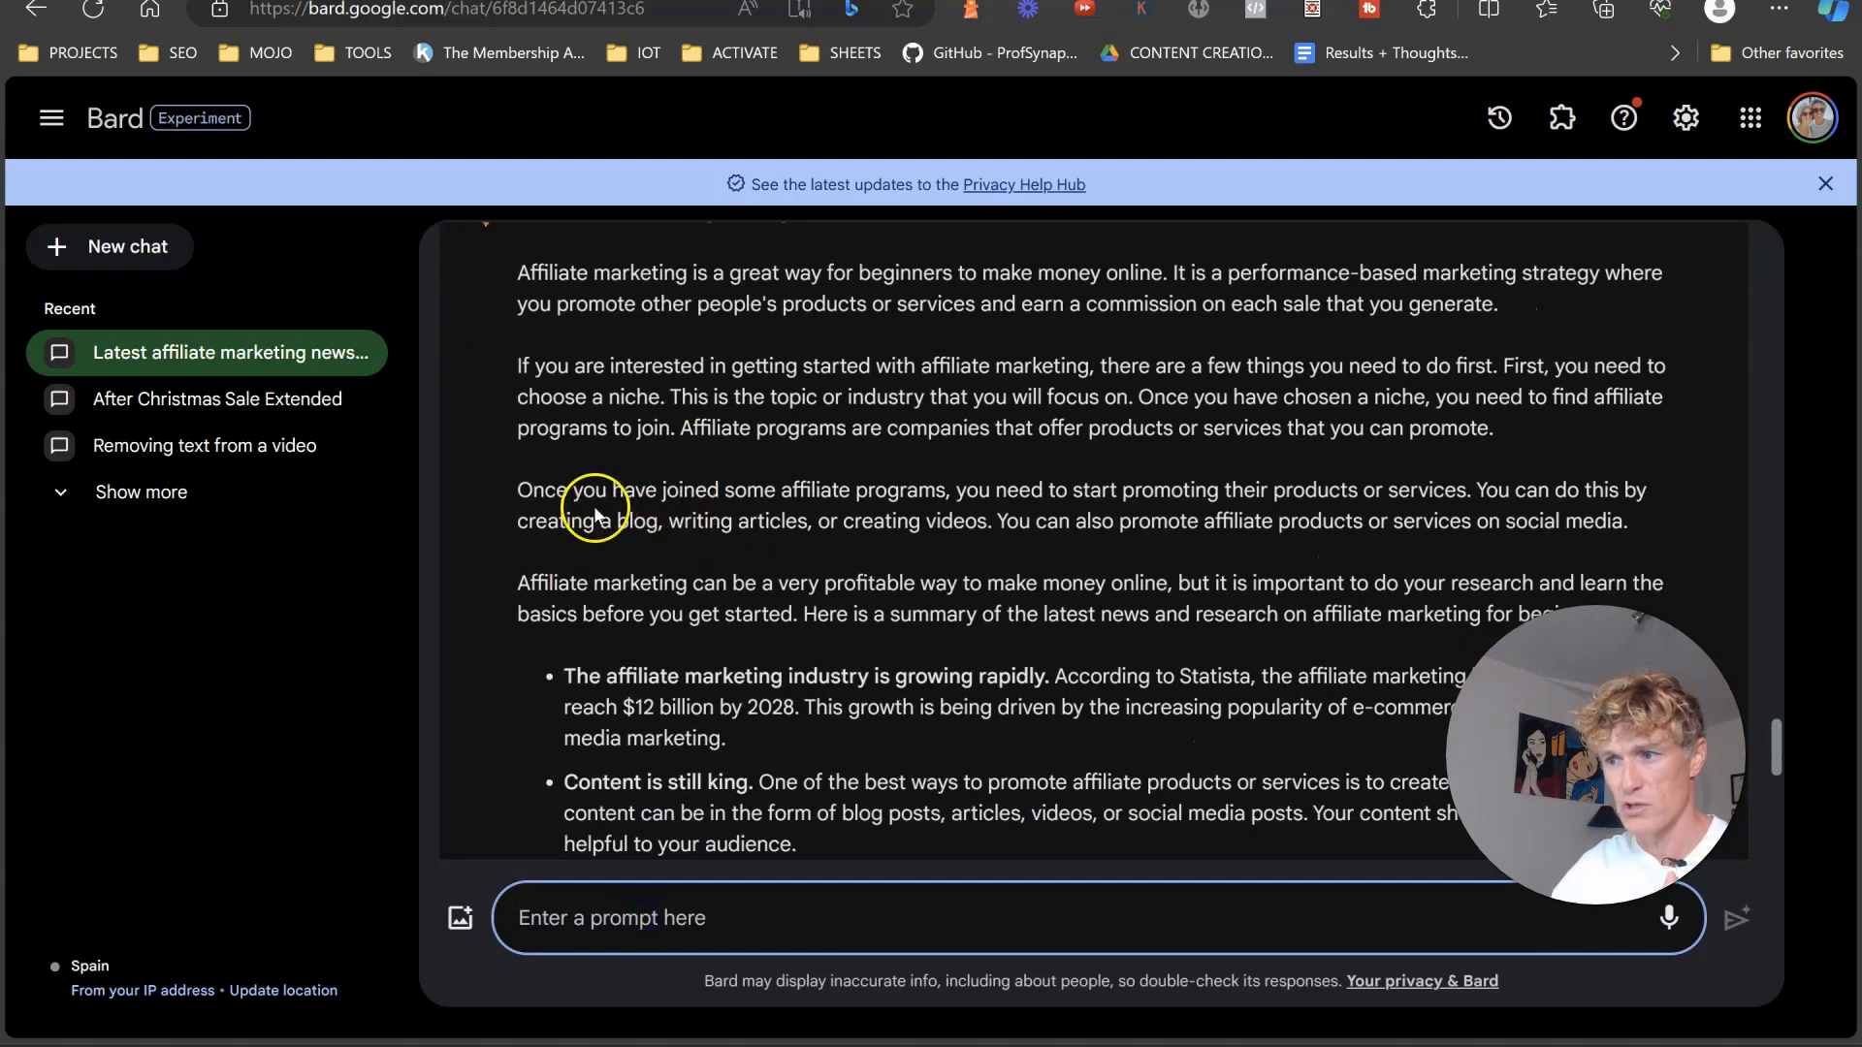
scroll(737, 601, down, 2)
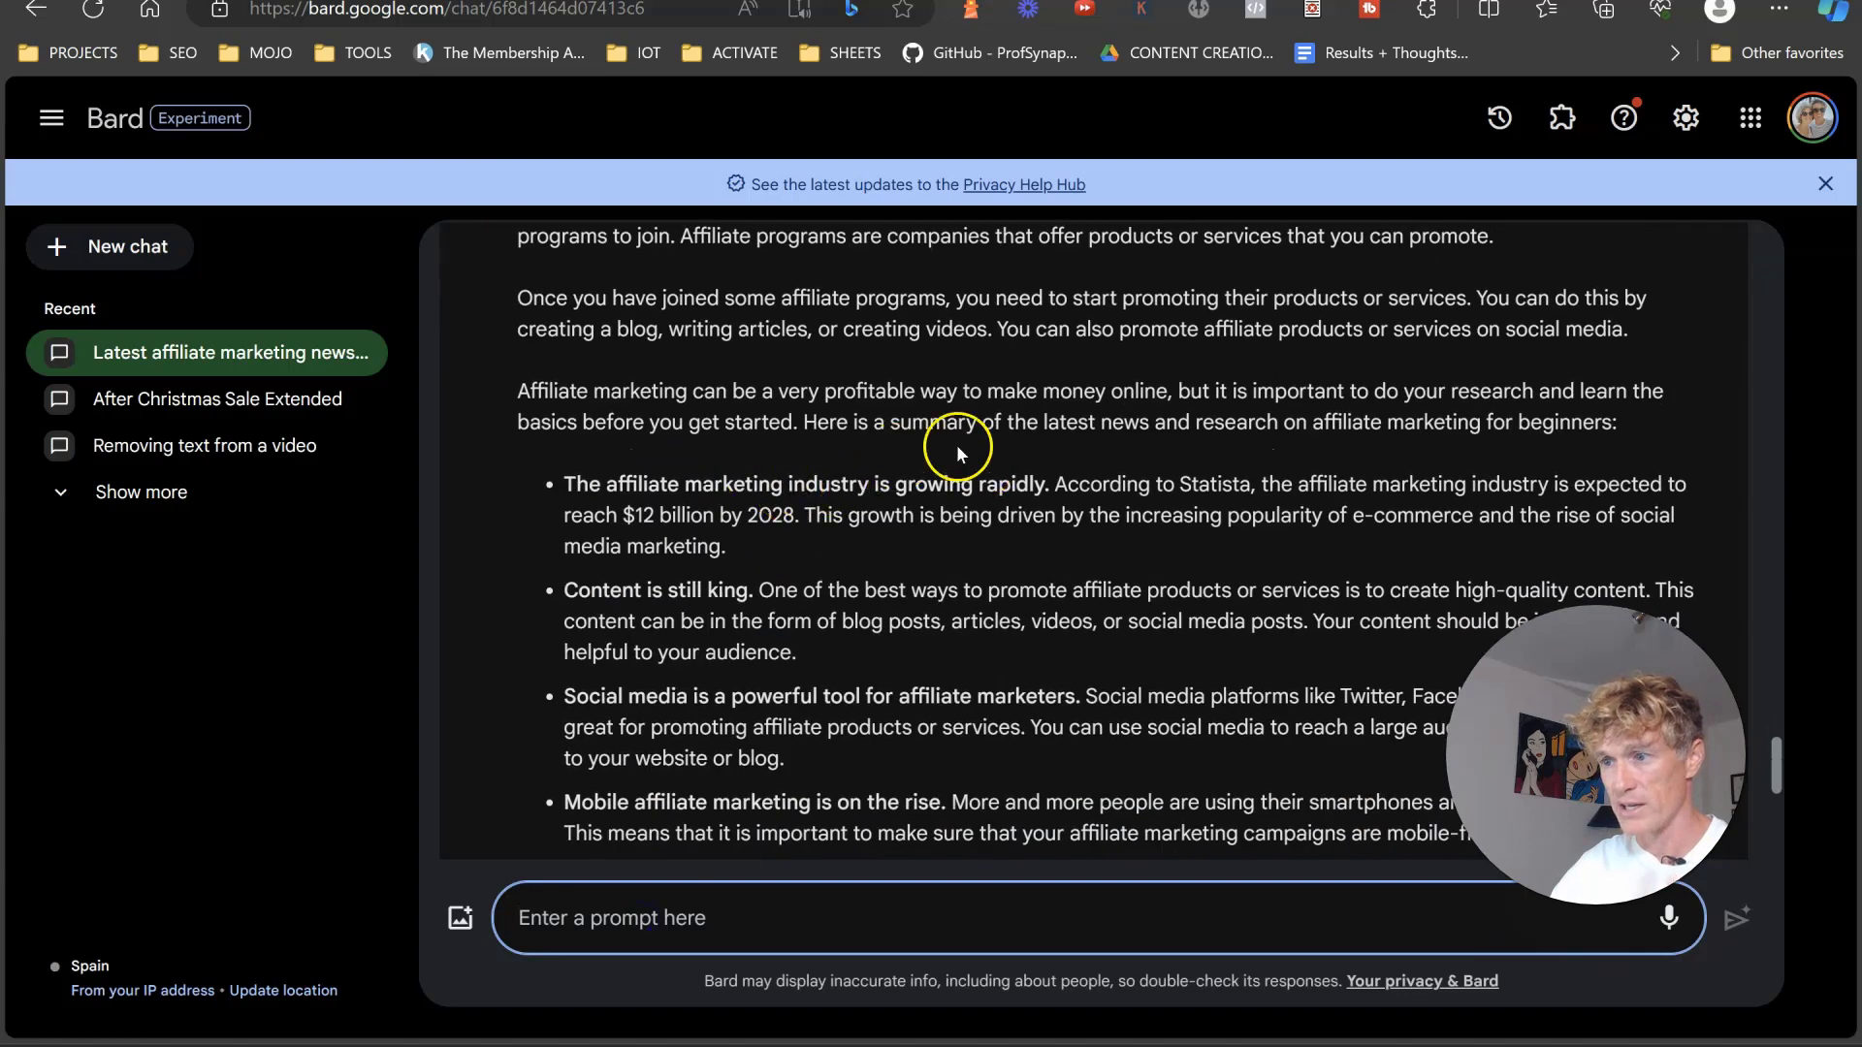
scroll(950, 441, down, 1)
click(617, 913)
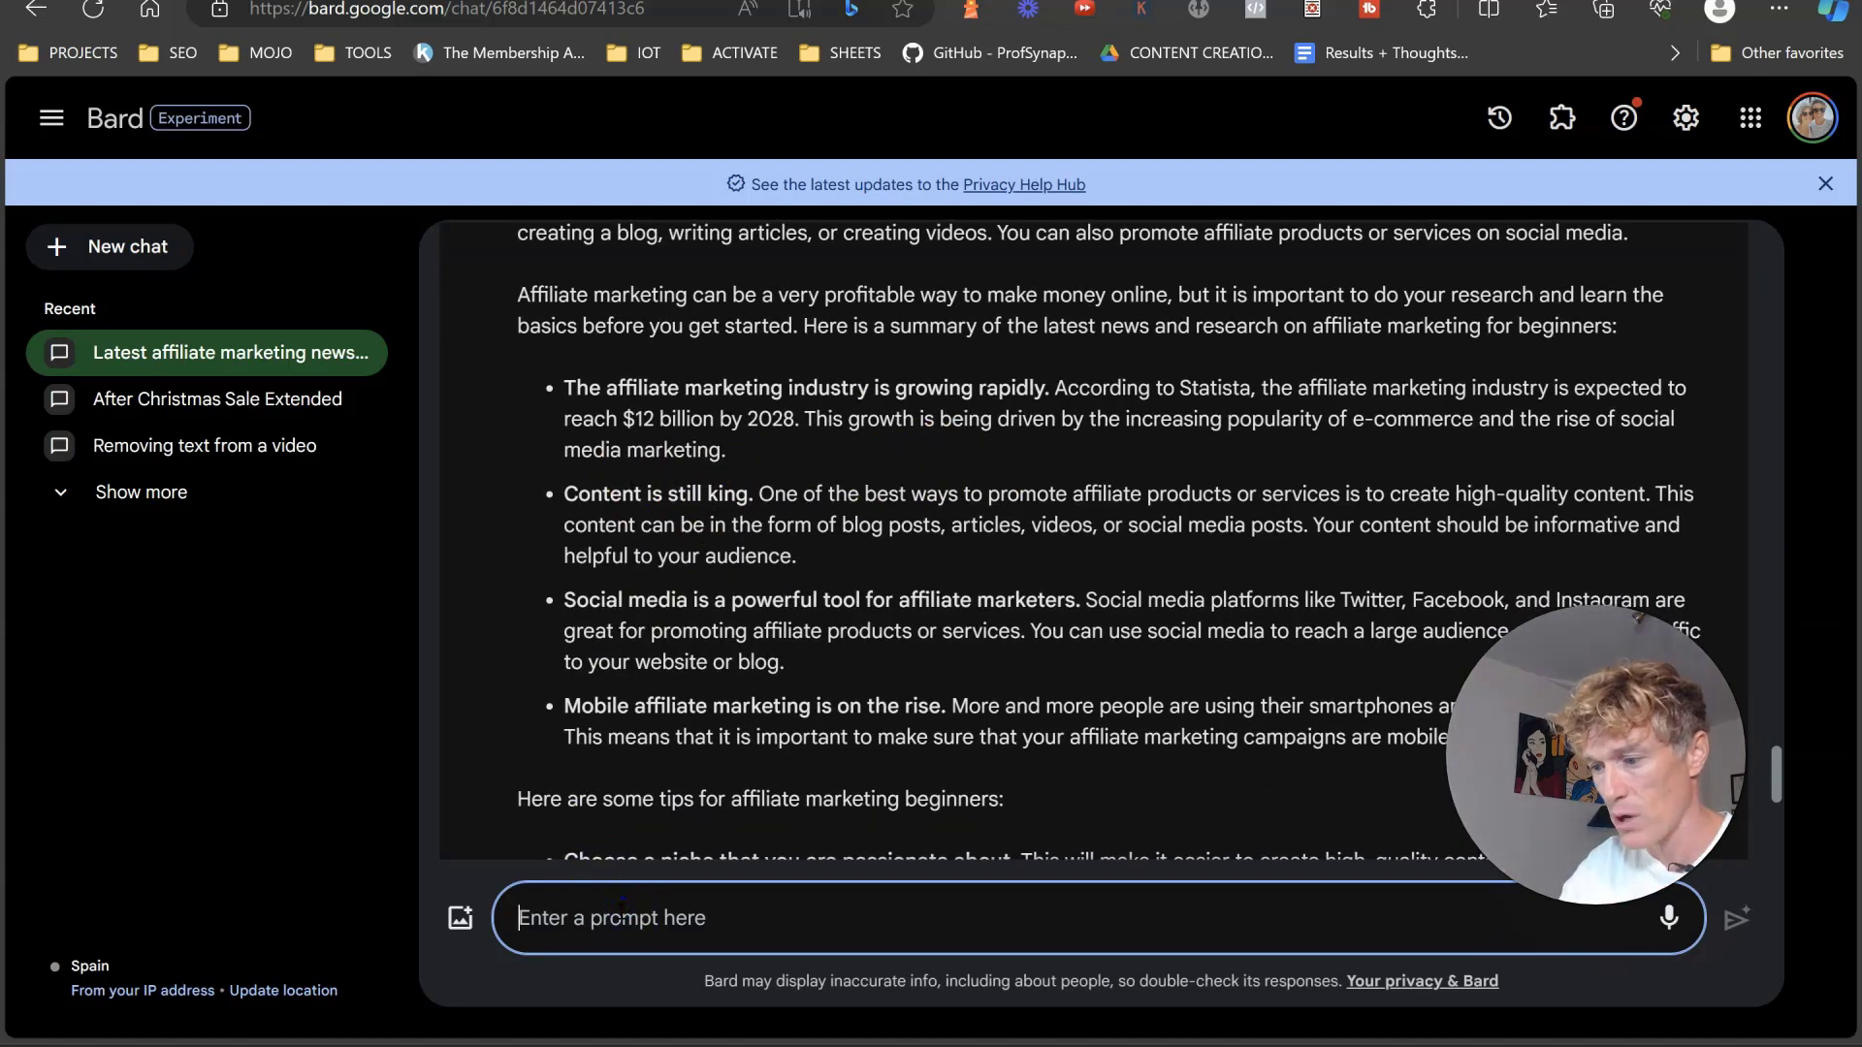
Ask Bard: 'oh great thank you Bard, could you expand on the content is king section.'
text(oh great)
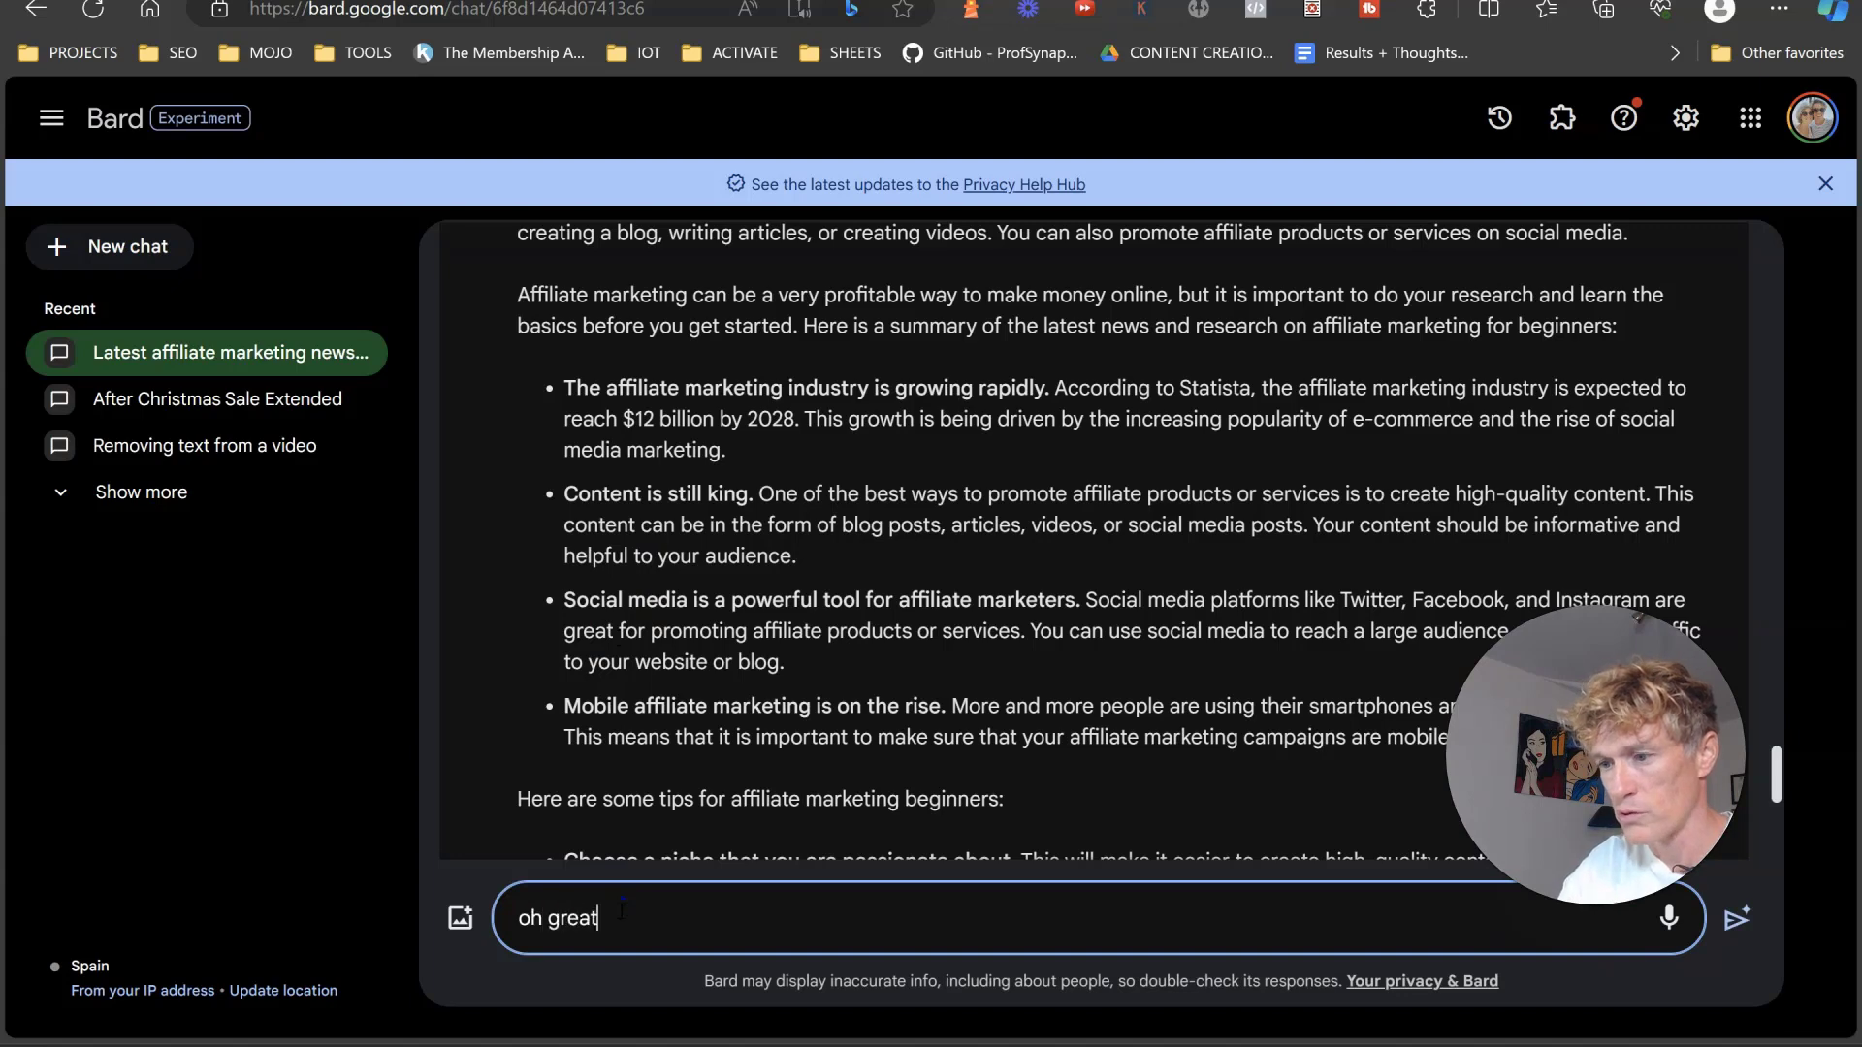
text( thank you Bard,)
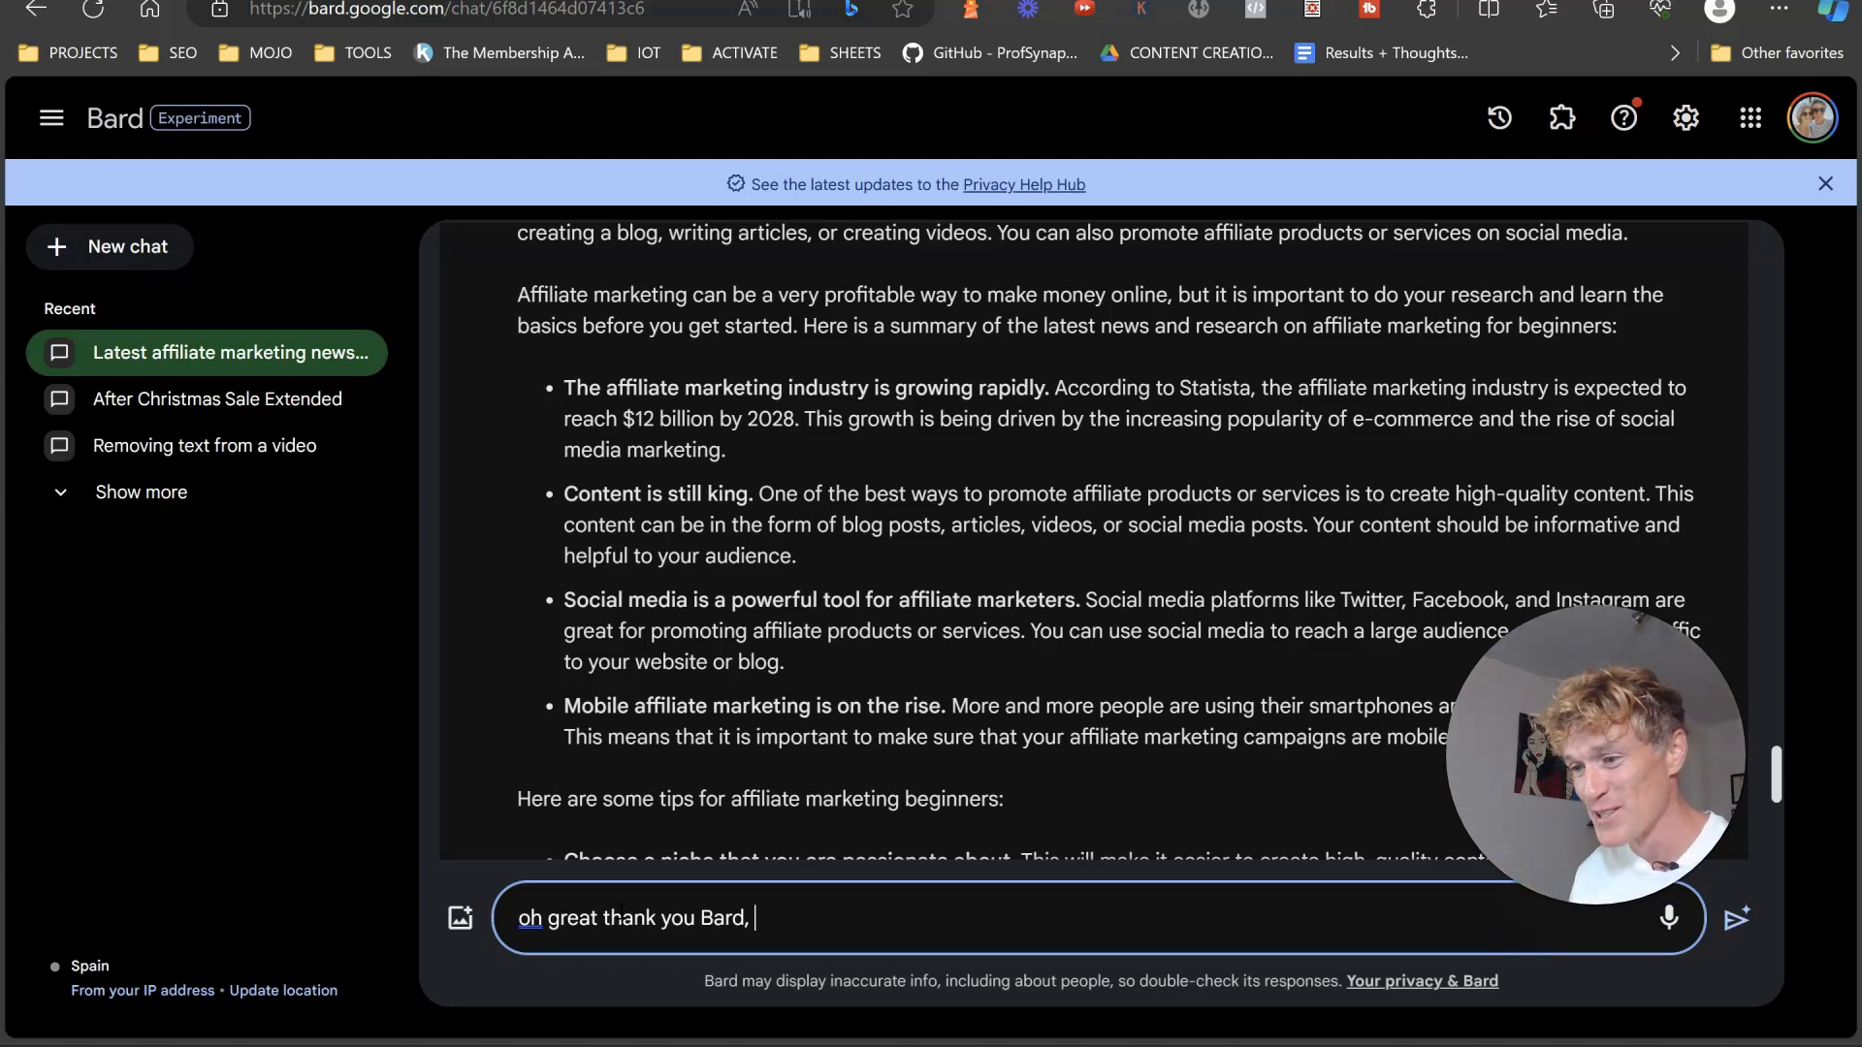
text(coud you expand on)
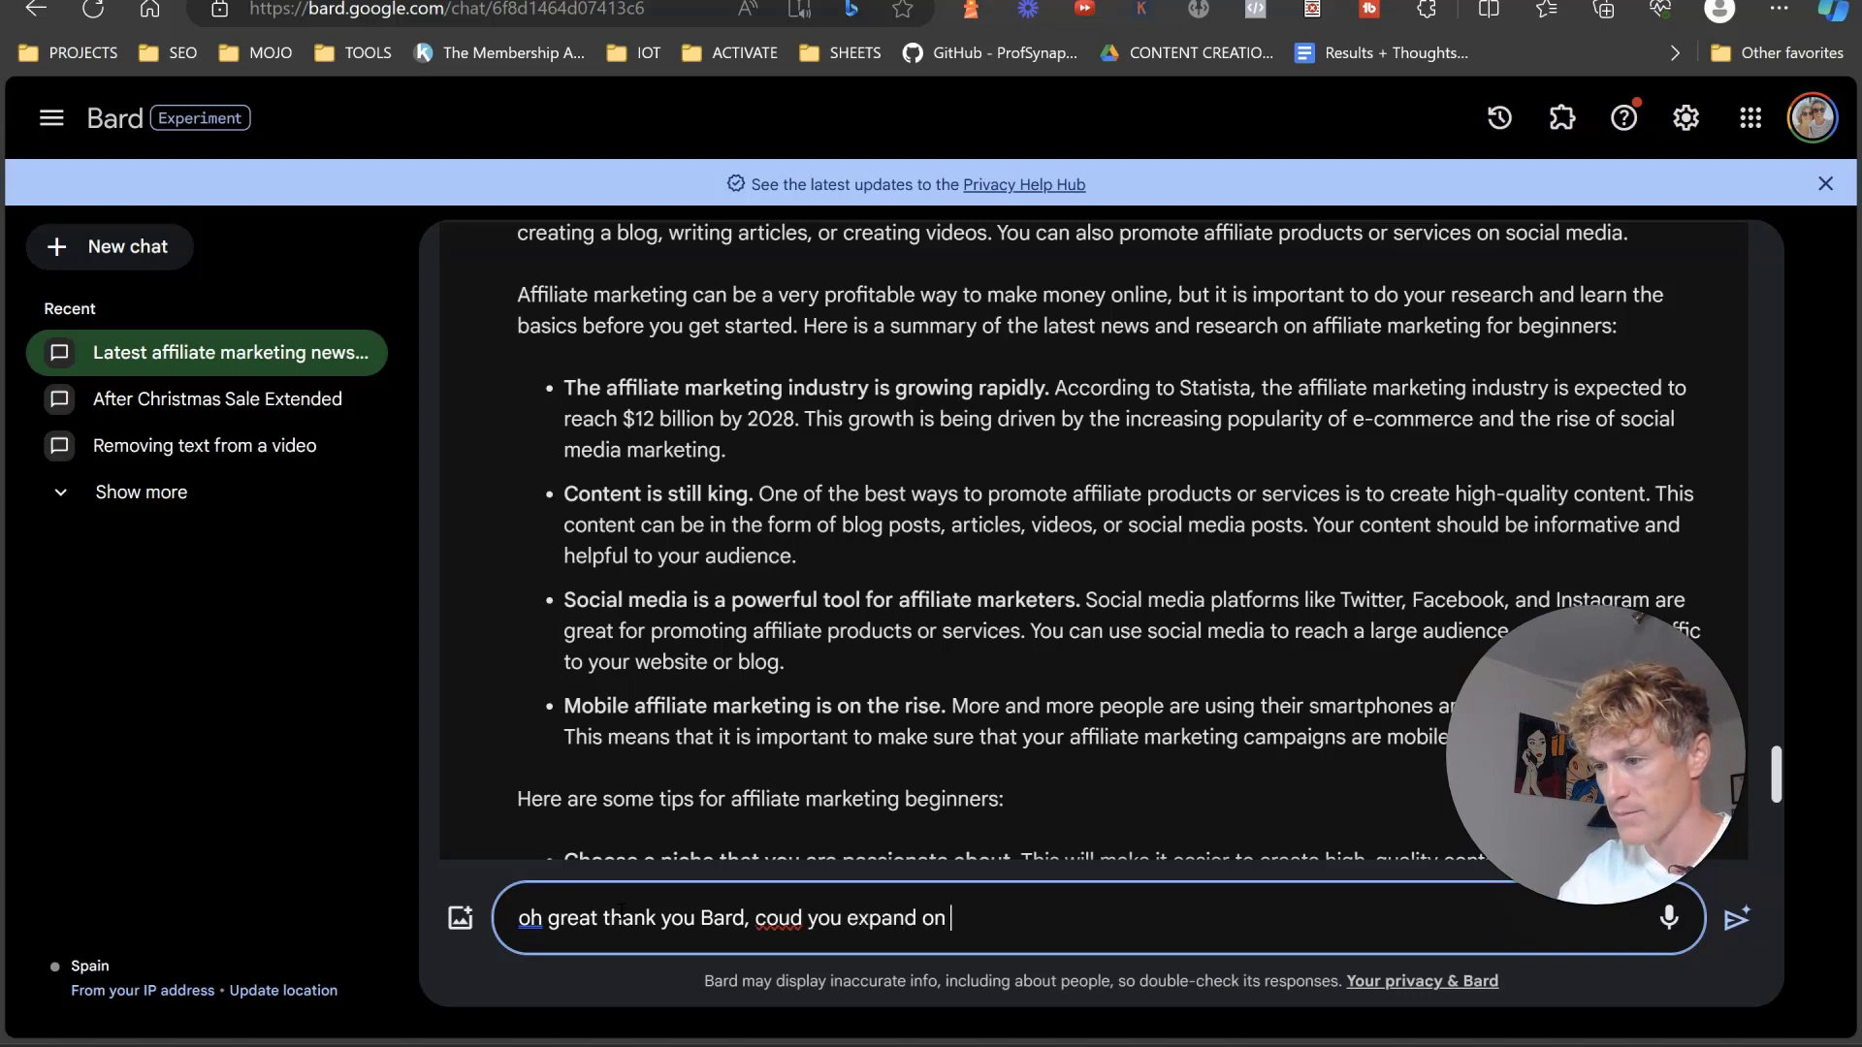
text(the conten)
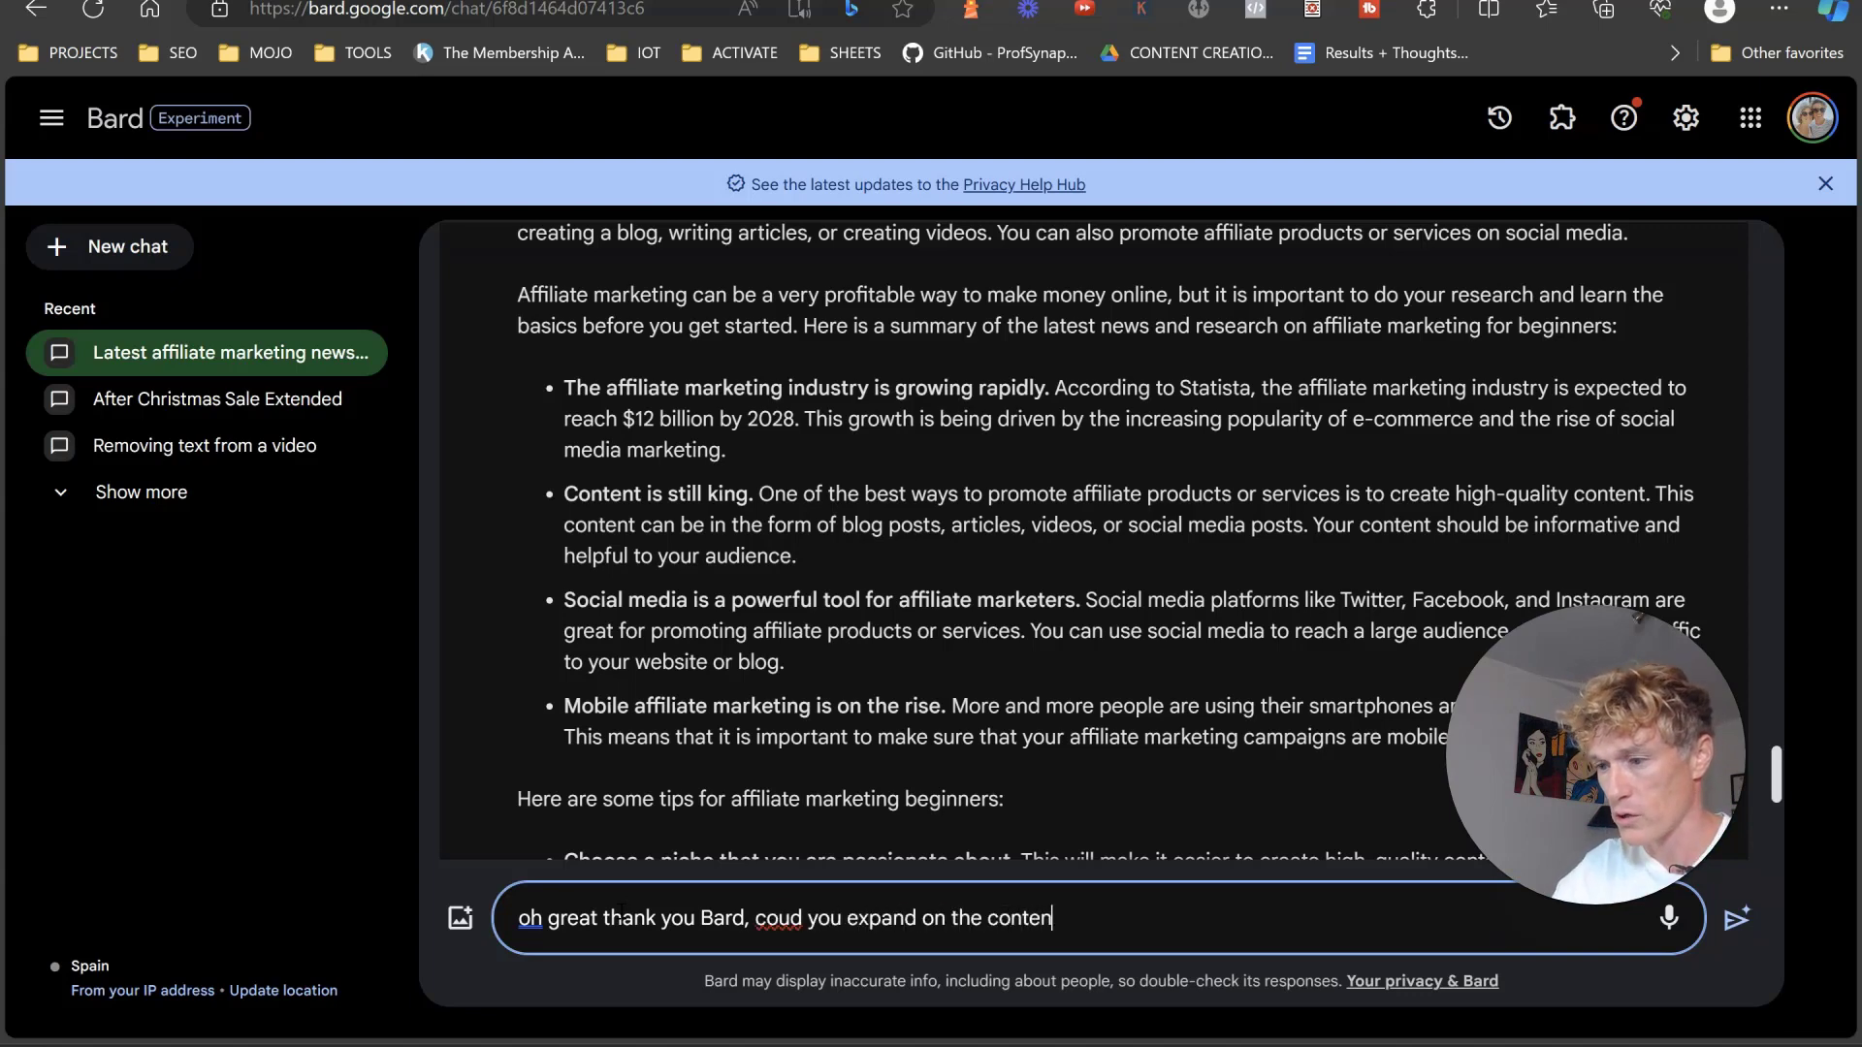
text(t is king )
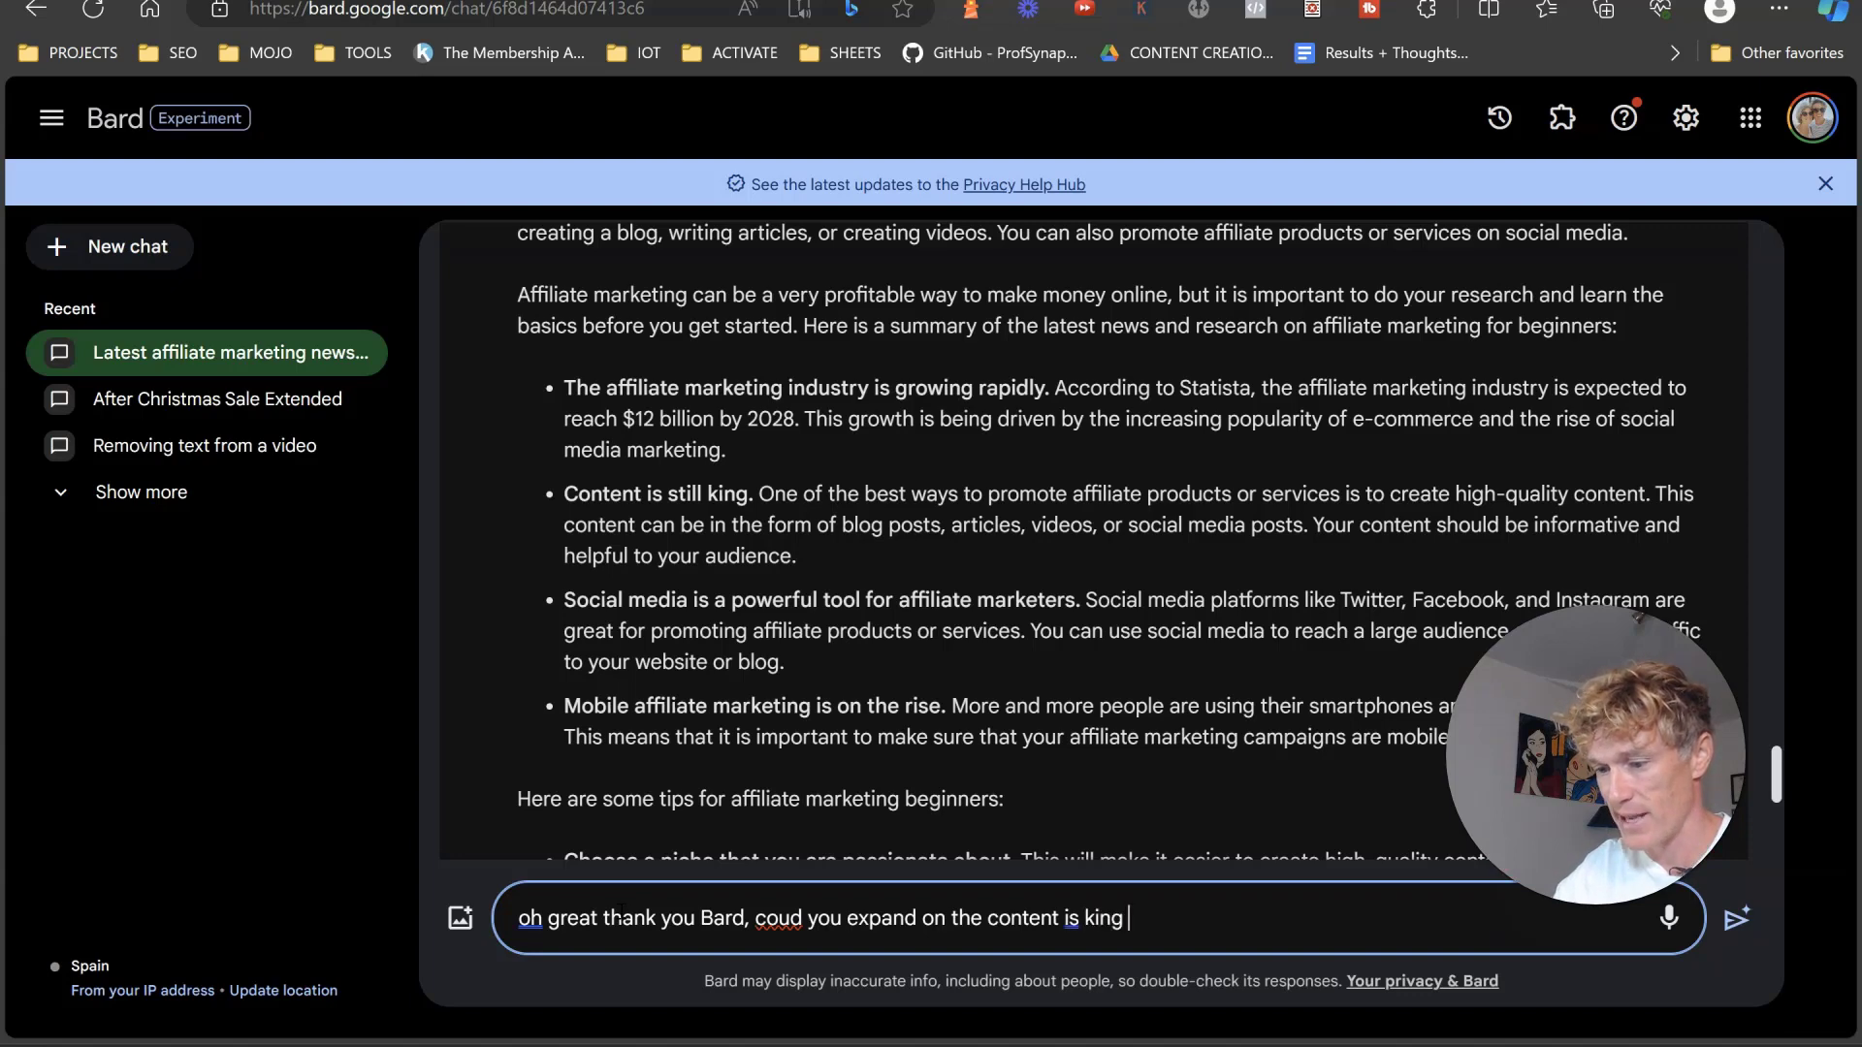
text(section.)
key(Return)
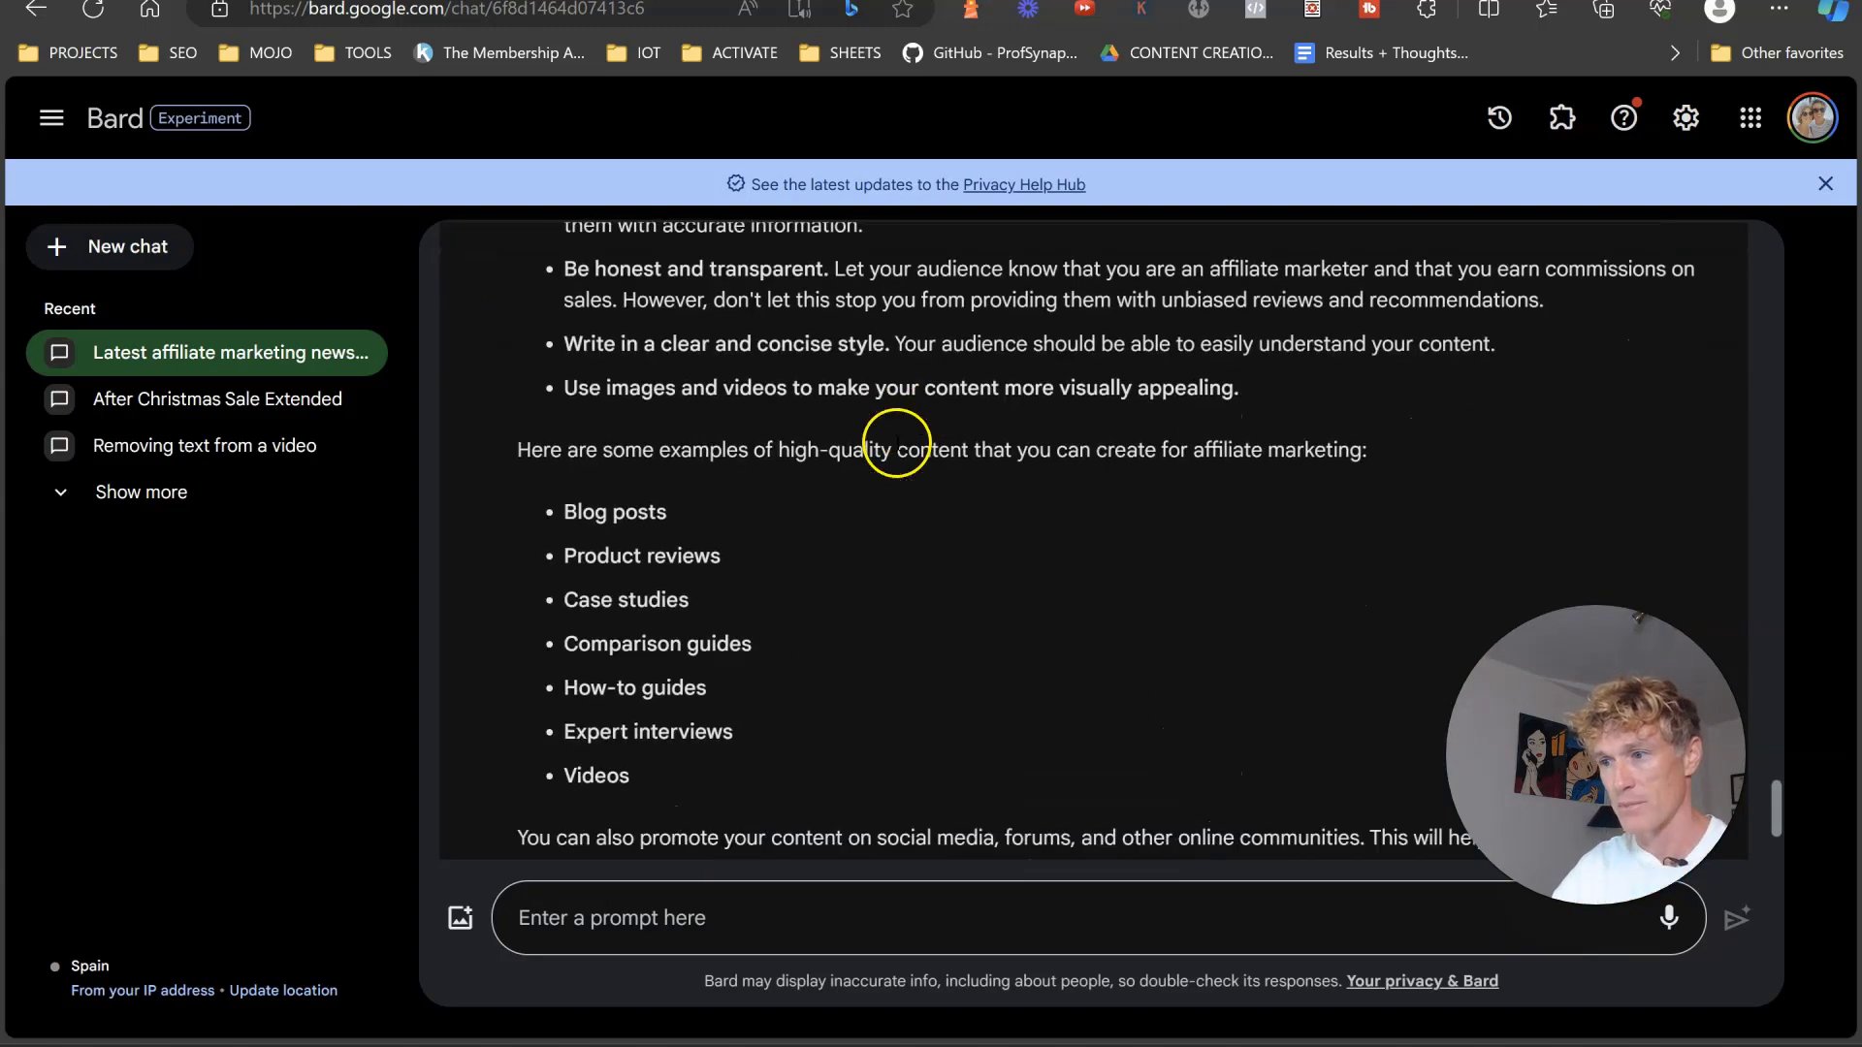
Return to the Google freshness factor document in Google Docs
scroll(899, 451, up, 3)
scroll(920, 475, up, 10)
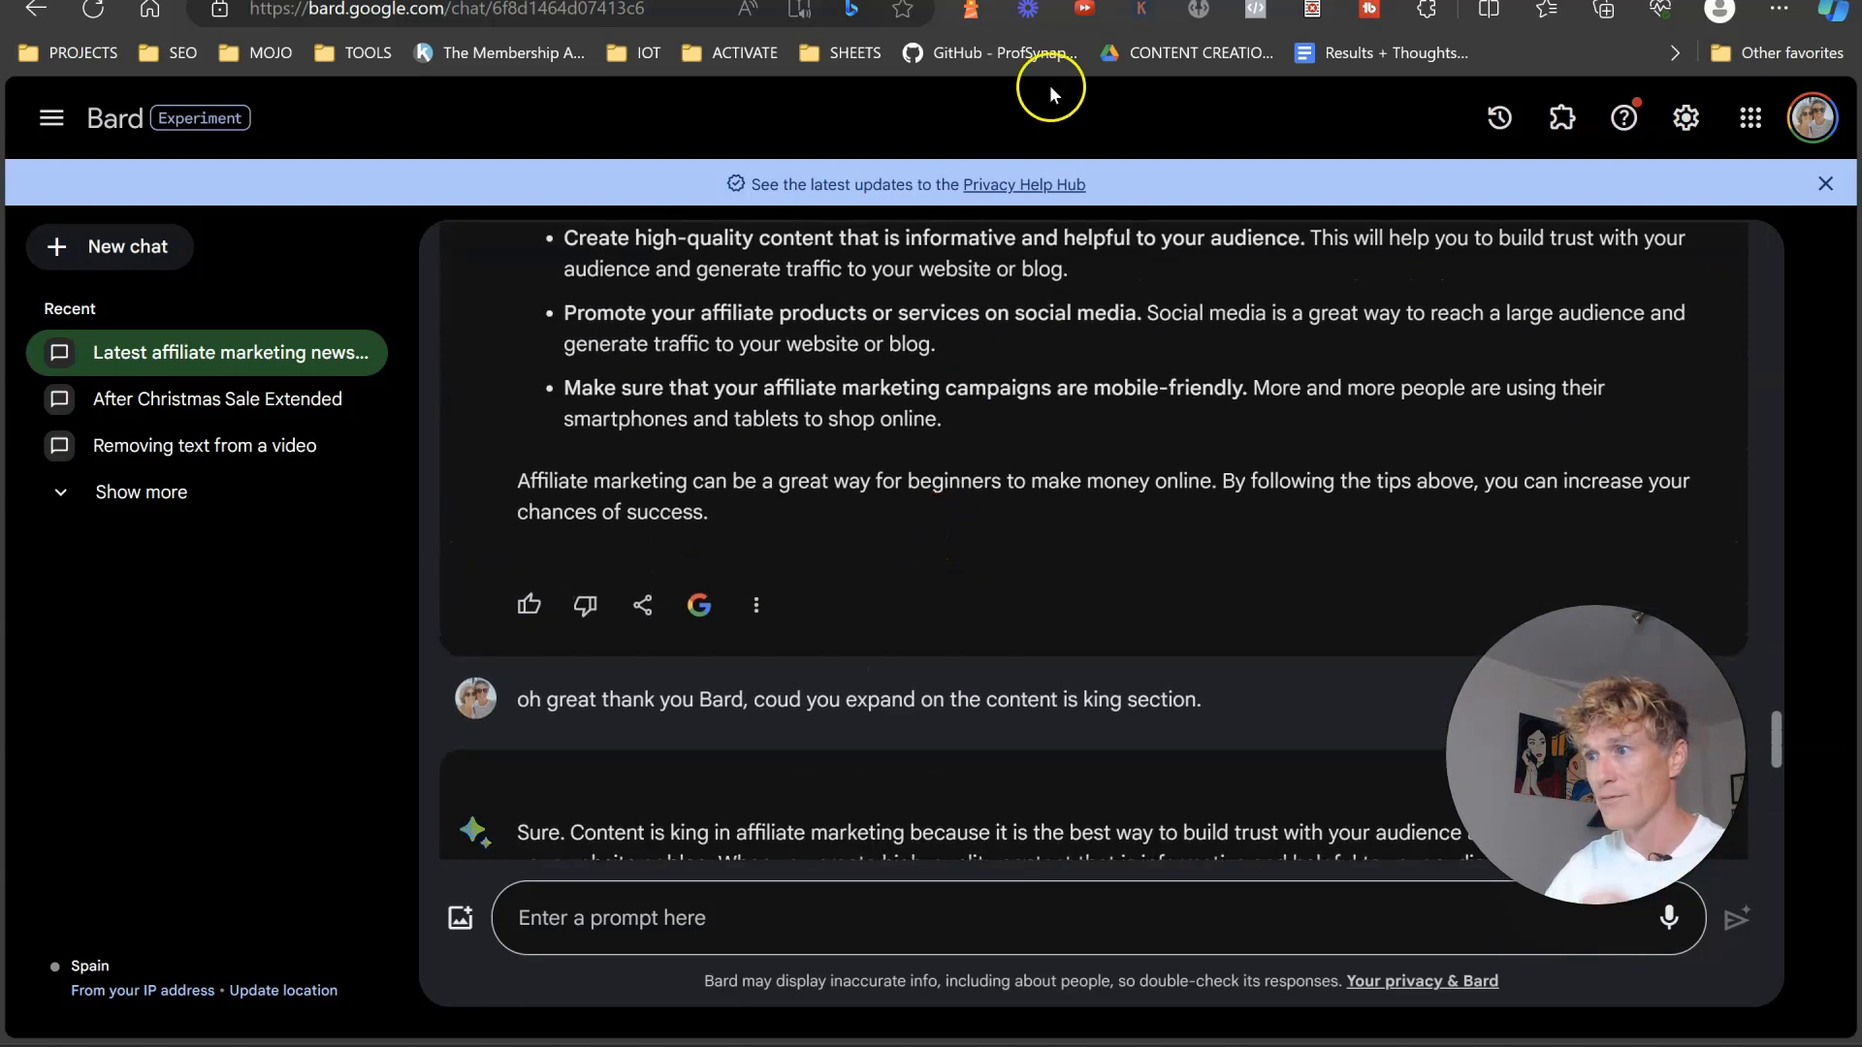
click(1051, 2)
scroll(657, 375, down, 2)
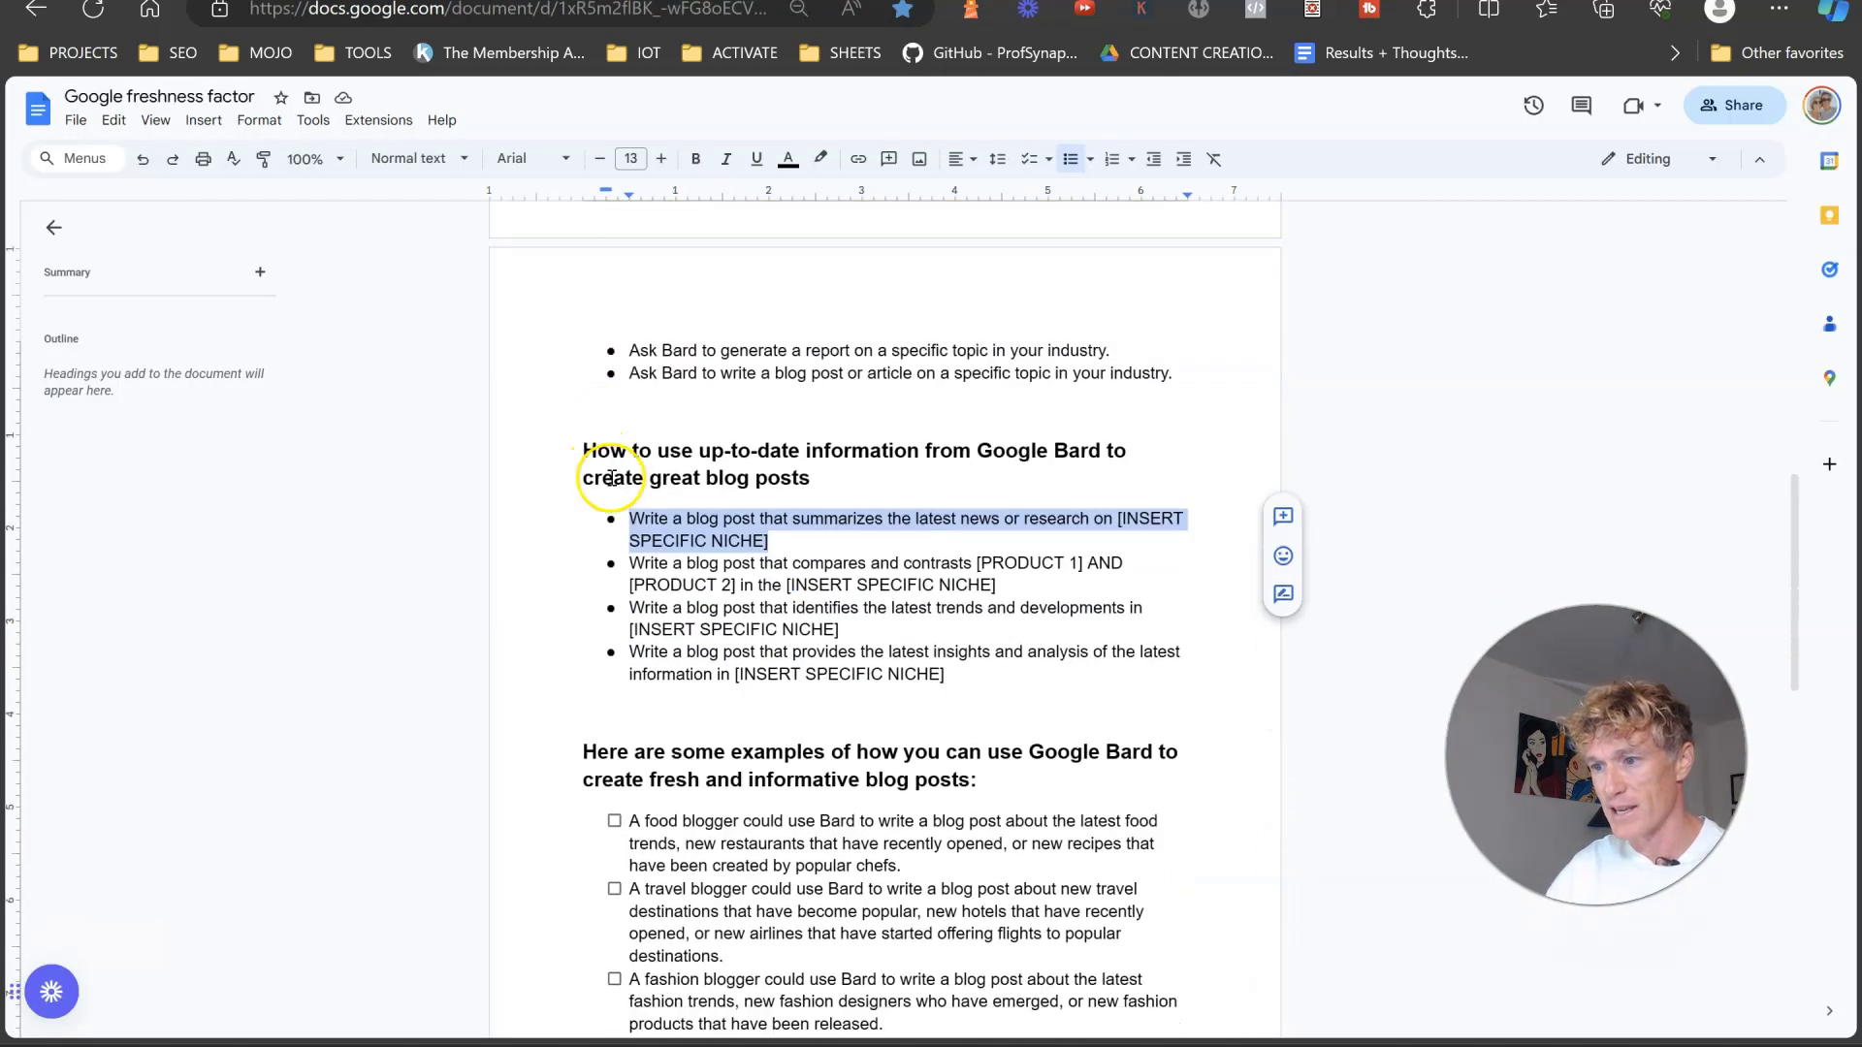